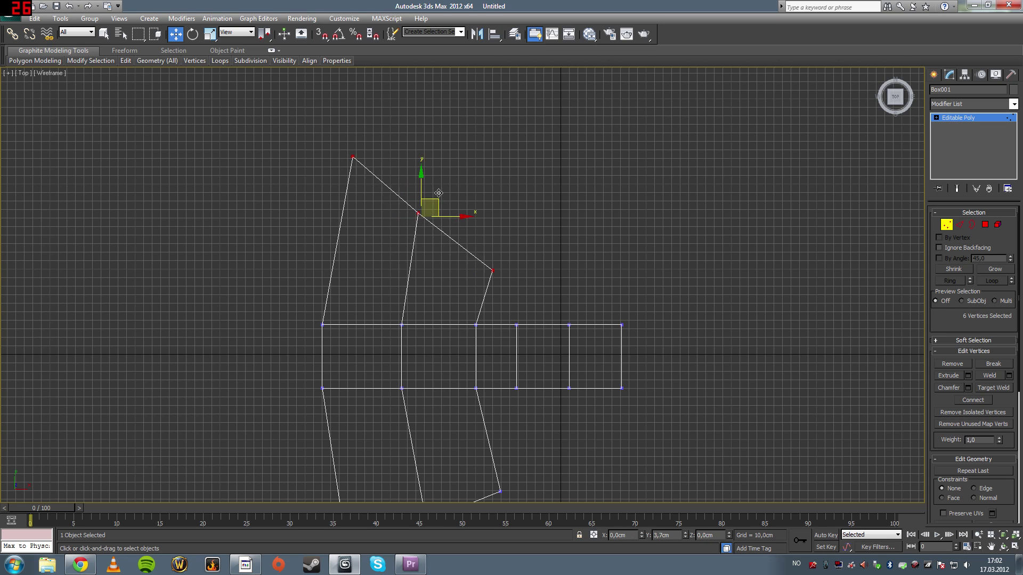
Step: Scale the four central vertices at the blade's outer edge apart along Y to widen the middle of the cutting edge
{"action": "left_click", "coordinate": [430, 273]}
{"action": "middle_click_drag", "start_coordinate": [431, 272], "coordinate": [453, 199]}
{"action": "left_click_drag", "start_coordinate": [363, 354], "coordinate": [363, 354]}
{"action": "left_click_drag", "start_coordinate": [360, 300], "coordinate": [352, 351]}
{"action": "right_click", "coordinate": [362, 375]}
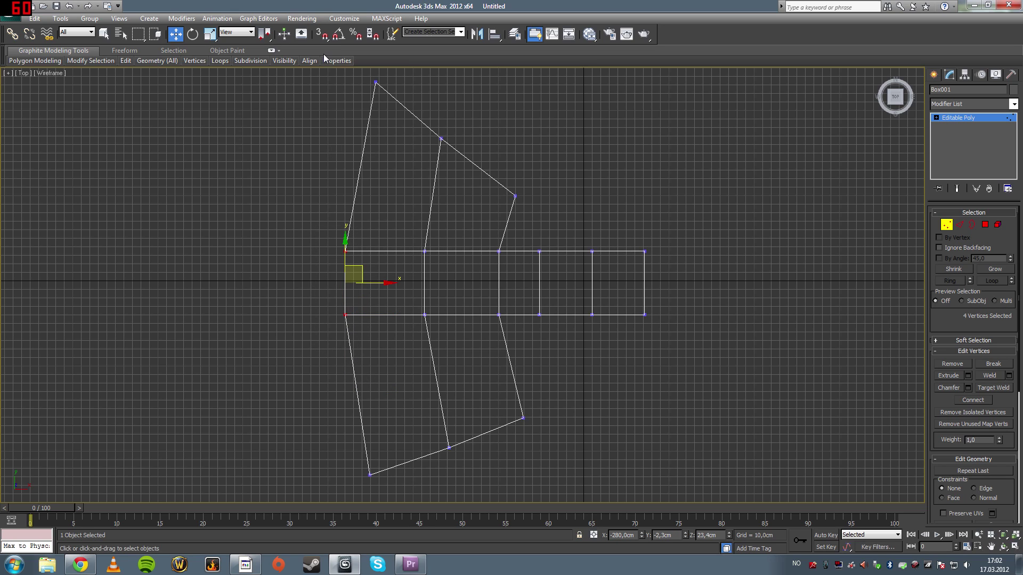
{"action": "left_click", "coordinate": [210, 33]}
{"action": "left_click_drag", "start_coordinate": [350, 242], "coordinate": [346, 183]}
Step: Scale the second column of central vertices apart along Y, and widen the remaining handle-side columns slightly
{"action": "left_click_drag", "start_coordinate": [404, 235], "coordinate": [441, 341]}
{"action": "left_click_drag", "start_coordinate": [424, 235], "coordinate": [422, 205]}
{"action": "left_click", "coordinate": [481, 267]}
{"action": "left_click_drag", "start_coordinate": [697, 362], "coordinate": [697, 362]}
{"action": "left_click_drag", "start_coordinate": [571, 233], "coordinate": [571, 226]}
{"action": "left_click", "coordinate": [540, 251]}
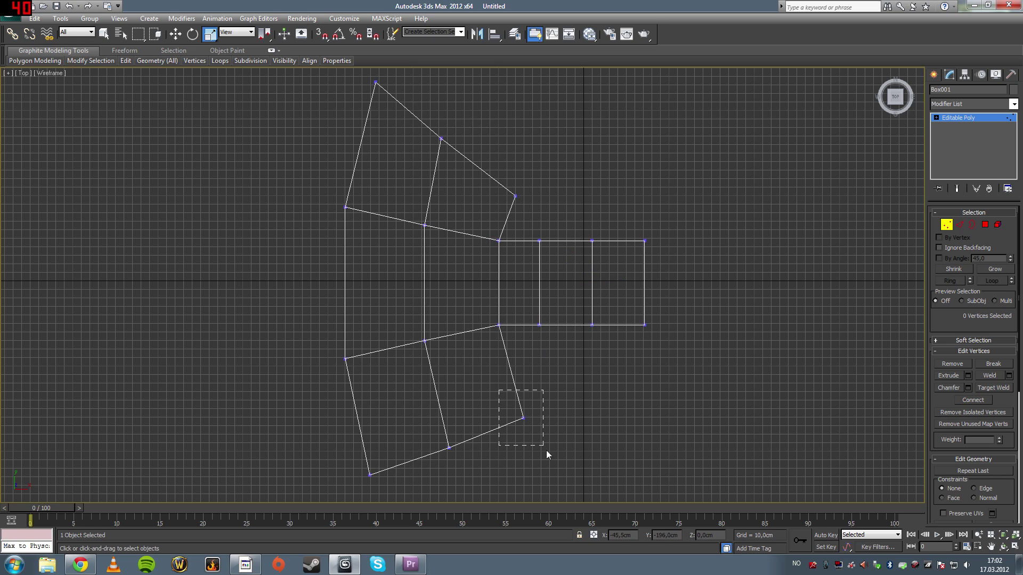
Step: Move the lower wing's inner corner and back-edge middle vertices upward to shorten that side of the blade
{"action": "left_click_drag", "start_coordinate": [552, 455], "coordinate": [551, 455]}
{"action": "key", "text": "w"}
{"action": "left_click_drag", "start_coordinate": [532, 407], "coordinate": [528, 369]}
{"action": "left_click_drag", "start_coordinate": [416, 427], "coordinate": [457, 418]}
{"action": "left_click", "coordinate": [462, 449]}
{"action": "mouse_move", "coordinate": [461, 450]}
{"action": "middle_mouse_down"}
{"action": "mouse_move", "coordinate": [470, 387]}
{"action": "mouse_move", "coordinate": [465, 438]}
{"action": "middle_mouse_up"}
Step: Reposition the blade's tips, upper back-edge middle vertices and central column so the upper and lower wings roughly mirror each other
{"action": "scroll", "coordinate": [478, 437], "scroll_direction": "down", "scroll_amount": 2}
{"action": "middle_click_drag", "start_coordinate": [491, 364], "coordinate": [487, 425]}
{"action": "left_click_drag", "start_coordinate": [417, 462], "coordinate": [408, 433]}
{"action": "left_click_drag", "start_coordinate": [441, 360], "coordinate": [466, 380]}
{"action": "left_click_drag", "start_coordinate": [416, 306], "coordinate": [449, 301]}
{"action": "left_click_drag", "start_coordinate": [420, 206], "coordinate": [446, 221]}
{"action": "left_click_drag", "start_coordinate": [424, 147], "coordinate": [470, 181]}
{"action": "left_click_drag", "start_coordinate": [460, 147], "coordinate": [468, 155]}
{"action": "left_click", "coordinate": [474, 138]}
{"action": "middle_click_drag", "start_coordinate": [474, 141], "coordinate": [441, 133]}
{"action": "left_click_drag", "start_coordinate": [363, 221], "coordinate": [395, 222]}
{"action": "left_click_drag", "start_coordinate": [369, 345], "coordinate": [394, 347]}
{"action": "left_click", "coordinate": [404, 303]}
{"action": "left_click_drag", "start_coordinate": [426, 169], "coordinate": [426, 170]}
{"action": "left_click_drag", "start_coordinate": [413, 132], "coordinate": [415, 121]}
{"action": "left_click", "coordinate": [484, 166]}
{"action": "middle_click_drag", "start_coordinate": [534, 200], "coordinate": [471, 176]}
{"action": "left_click_drag", "start_coordinate": [441, 342], "coordinate": [466, 336]}
{"action": "left_click", "coordinate": [462, 392]}
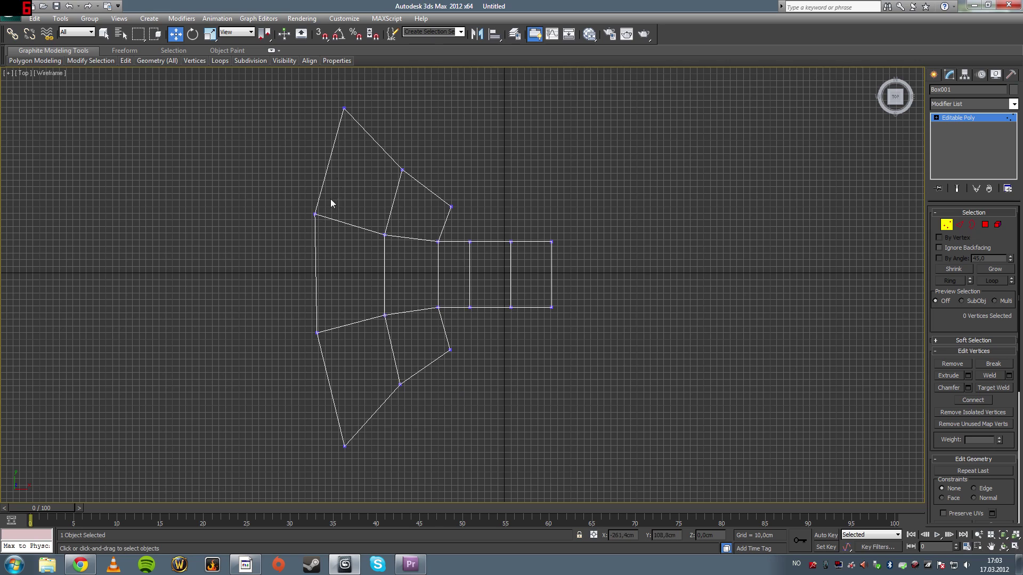
Step: Shift the blade's middle column of vertices slightly toward the cutting edge on both the upper and lower wings
{"action": "left_click_drag", "start_coordinate": [398, 179], "coordinate": [409, 147]}
{"action": "left_click_drag", "start_coordinate": [368, 218], "coordinate": [393, 215]}
{"action": "left_click", "coordinate": [397, 226]}
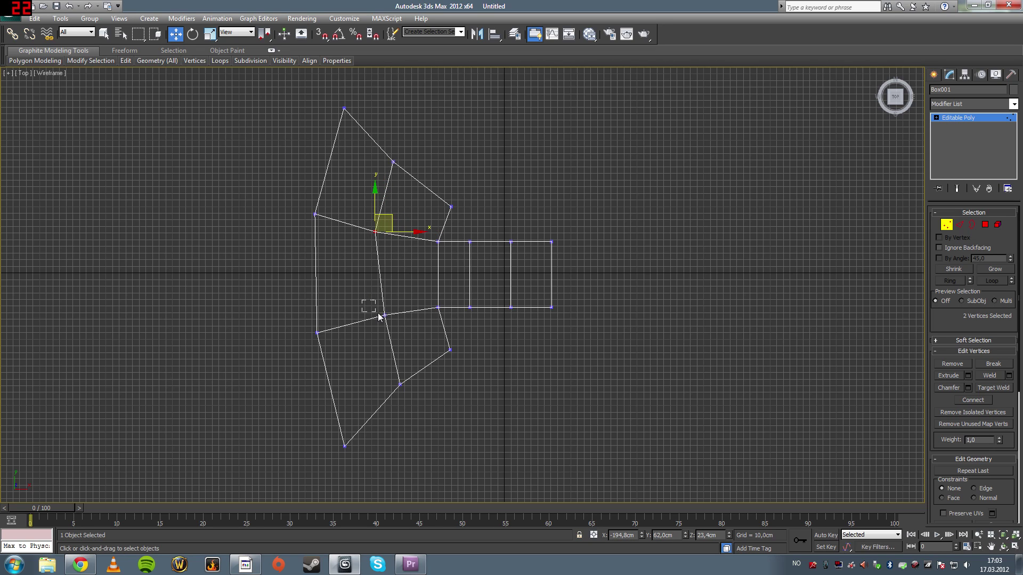
{"action": "left_click_drag", "start_coordinate": [381, 317], "coordinate": [390, 303]}
{"action": "left_click_drag", "start_coordinate": [387, 368], "coordinate": [411, 378]}
{"action": "left_click", "coordinate": [416, 431]}
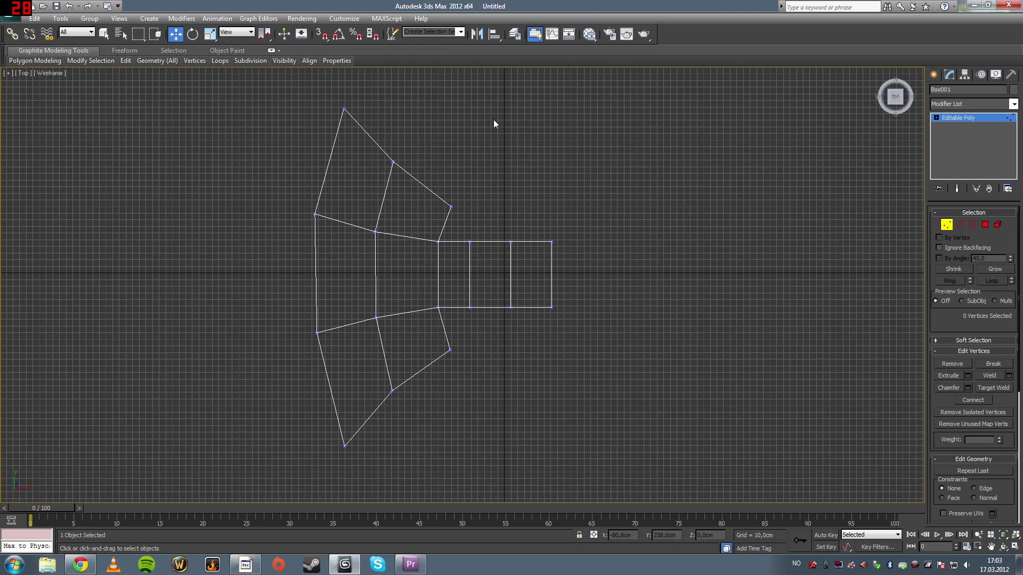
Step: Leave vertex editing and examine the axe head's shape in the perspective view
{"action": "middle_click_drag", "start_coordinate": [362, 281], "coordinate": [405, 275]}
{"action": "key", "text": "alt+w"}
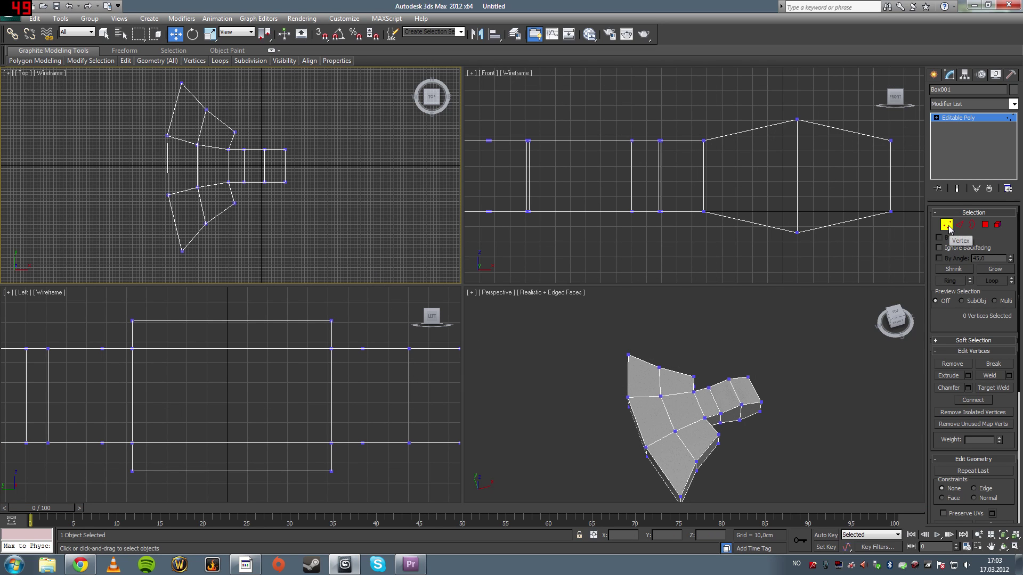
{"action": "left_click", "coordinate": [749, 452]}
{"action": "middle_click_drag", "start_coordinate": [749, 452], "coordinate": [746, 404], "text": "alt"}
{"action": "key", "text": "alt+w"}
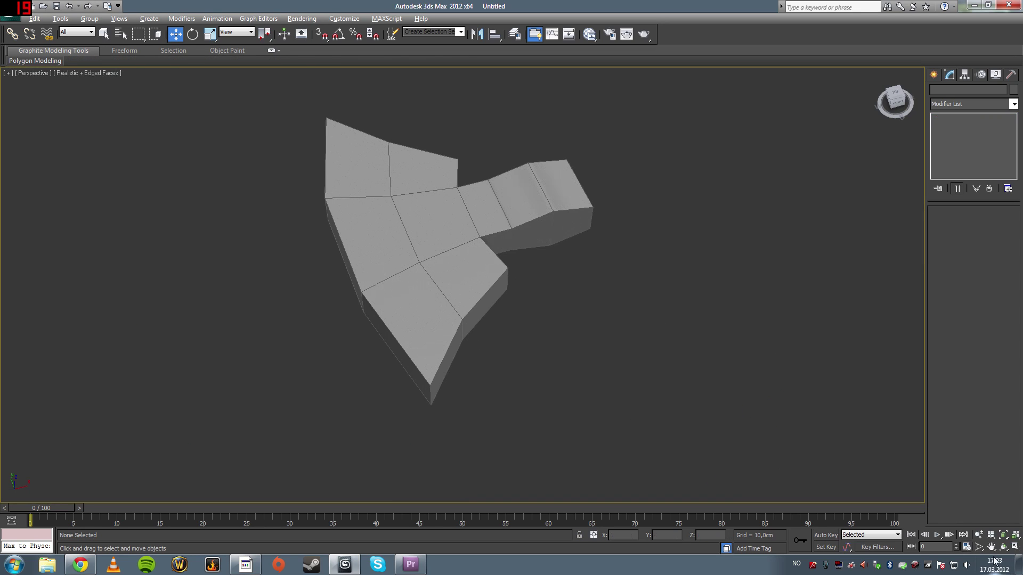
{"action": "left_click", "coordinate": [1003, 547]}
{"action": "left_click_drag", "start_coordinate": [425, 297], "coordinate": [303, 226]}
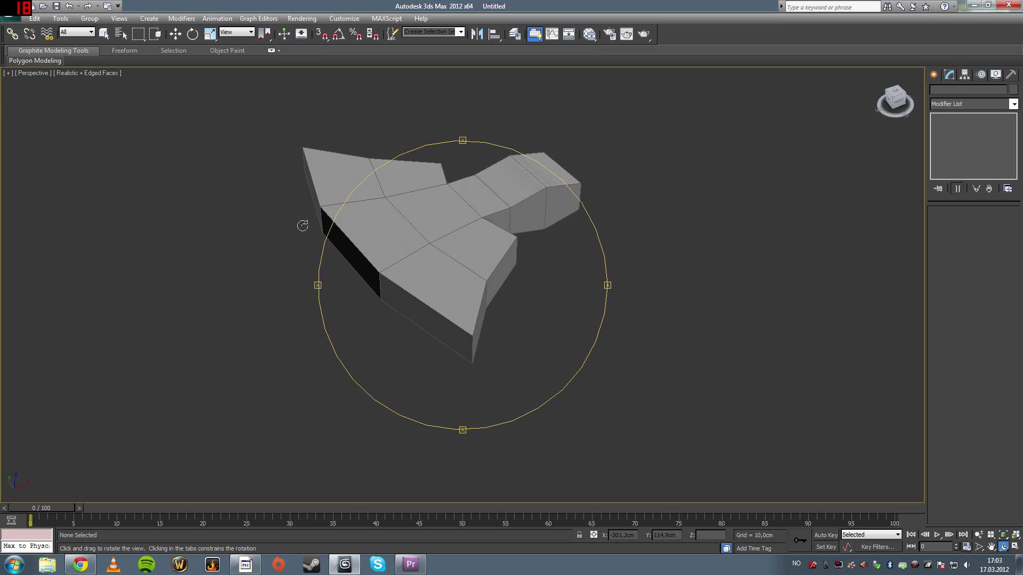
Step: Select the axe head again and return to vertex editing with all four views shown
{"action": "left_click", "coordinate": [104, 33]}
{"action": "left_click", "coordinate": [417, 241]}
{"action": "key", "text": "alt+w"}
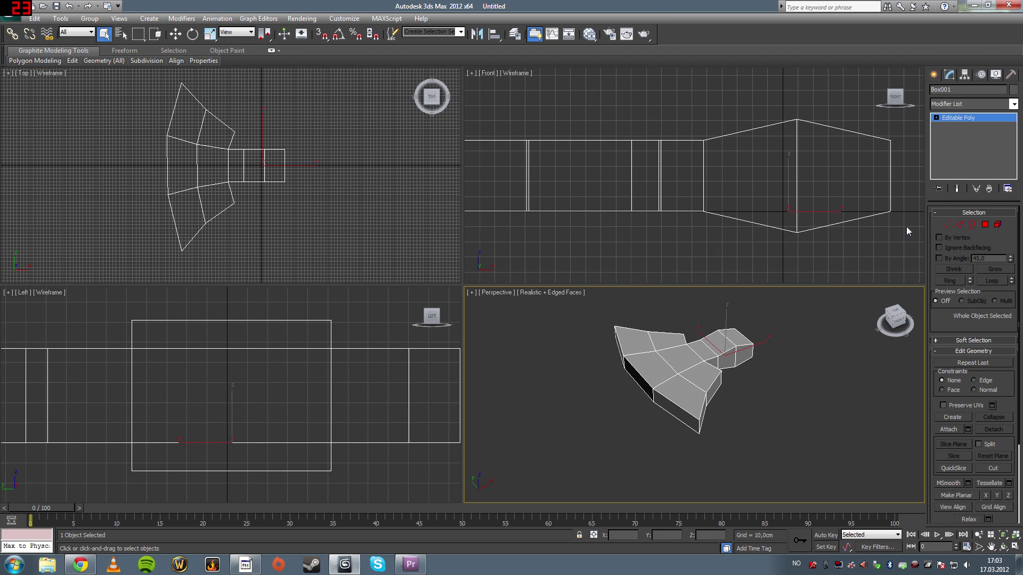
{"action": "scroll", "coordinate": [816, 210], "scroll_direction": "down", "scroll_amount": 4}
{"action": "middle_click_drag", "start_coordinate": [735, 208], "coordinate": [795, 212]}
{"action": "left_click", "coordinate": [947, 225]}
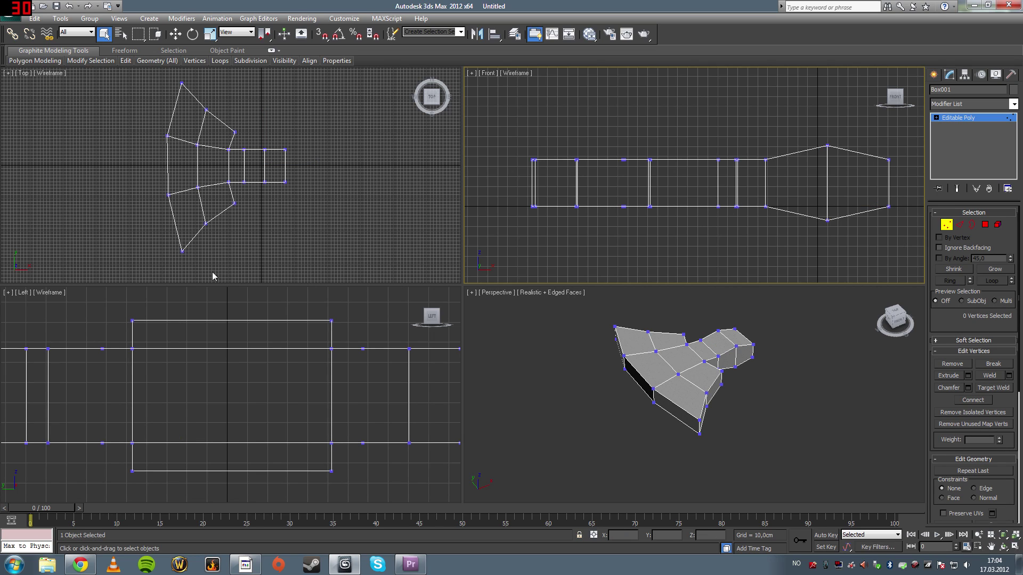
Step: Scale the eight cutting-edge vertices together along Z to about 4% to give the blade a sharp edge
{"action": "left_click_drag", "start_coordinate": [149, 231], "coordinate": [193, 268]}
{"action": "left_click_drag", "start_coordinate": [132, 177], "coordinate": [174, 219], "text": "ctrl"}
{"action": "left_click_drag", "start_coordinate": [173, 145], "coordinate": [173, 143], "text": "ctrl"}
{"action": "left_click_drag", "start_coordinate": [190, 90], "coordinate": [192, 91], "text": "ctrl"}
{"action": "left_click", "coordinate": [1003, 547]}
{"action": "left_click", "coordinate": [709, 486]}
{"action": "left_click_drag", "start_coordinate": [701, 472], "coordinate": [656, 406]}
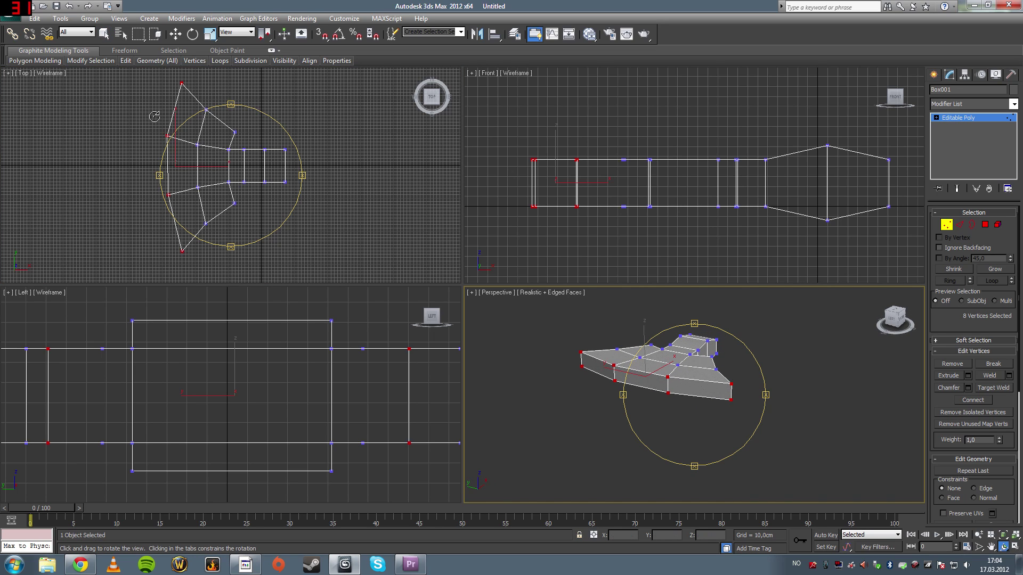
{"action": "left_click_drag", "start_coordinate": [720, 412], "coordinate": [536, 338]}
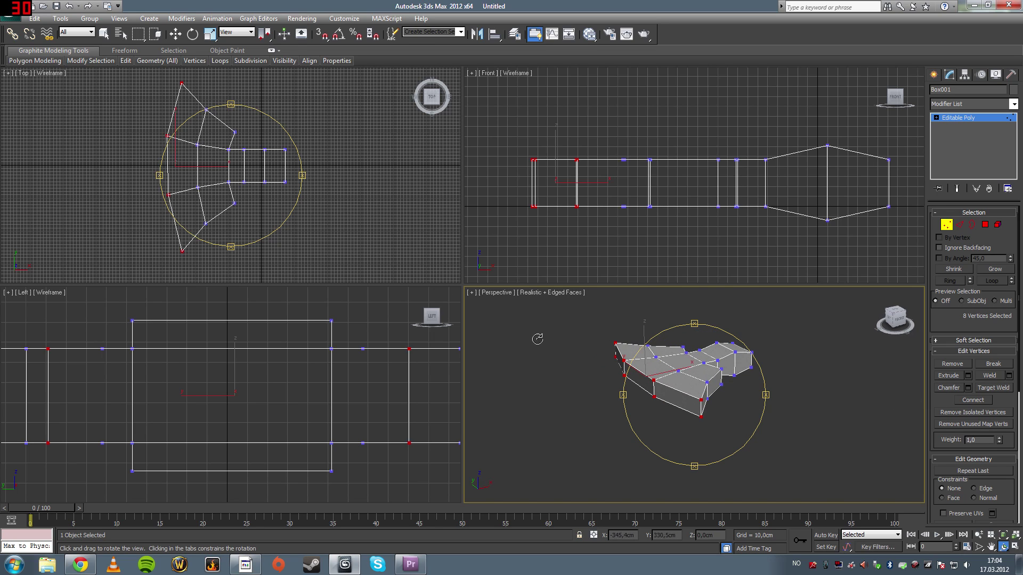
{"action": "left_click", "coordinate": [210, 34]}
{"action": "left_click_drag", "start_coordinate": [637, 333], "coordinate": [651, 312]}
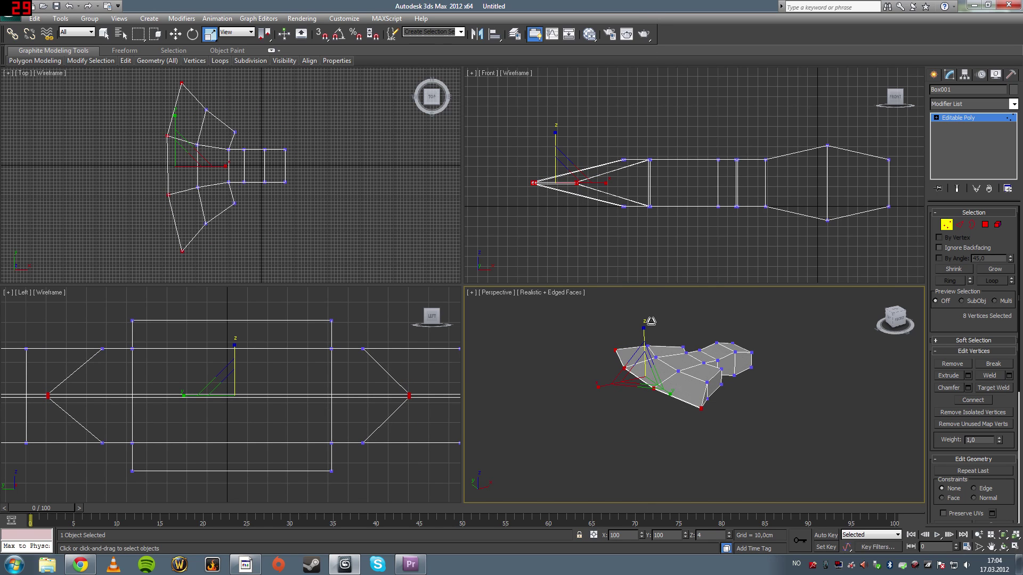
{"action": "left_click", "coordinate": [619, 434]}
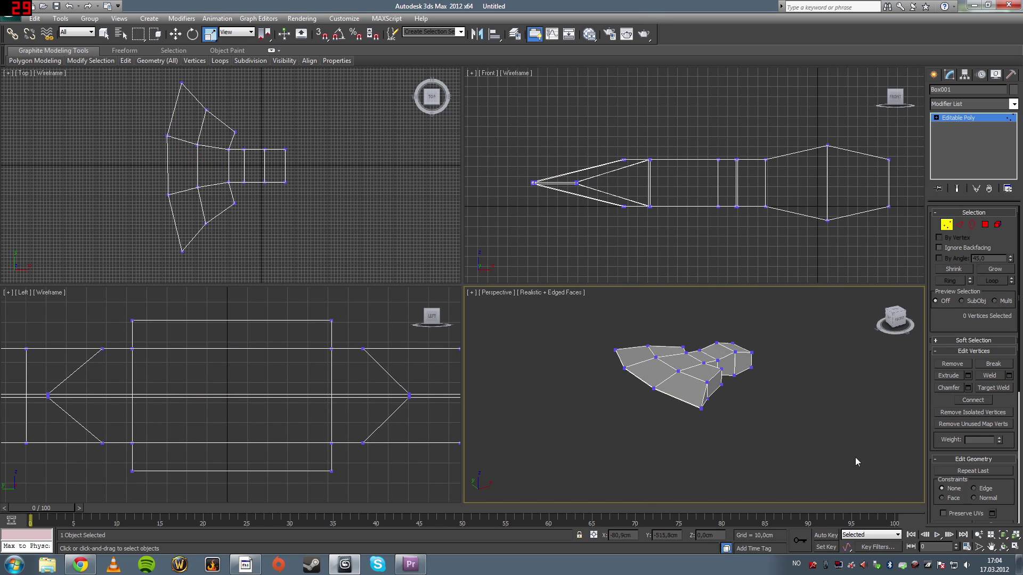
Step: Move the middle vertices of the blade's upper and lower back edges inward toward the handle to straighten those edges
{"action": "left_click", "coordinate": [1002, 548]}
{"action": "left_click_drag", "start_coordinate": [712, 400], "coordinate": [675, 406]}
{"action": "key", "text": "alt+w"}
{"action": "left_click_drag", "start_coordinate": [487, 259], "coordinate": [449, 289]}
{"action": "left_click", "coordinate": [105, 35]}
{"action": "key", "text": "alt+w"}
{"action": "middle_click_drag", "start_coordinate": [276, 202], "coordinate": [290, 212]}
{"action": "key", "text": "alt+w"}
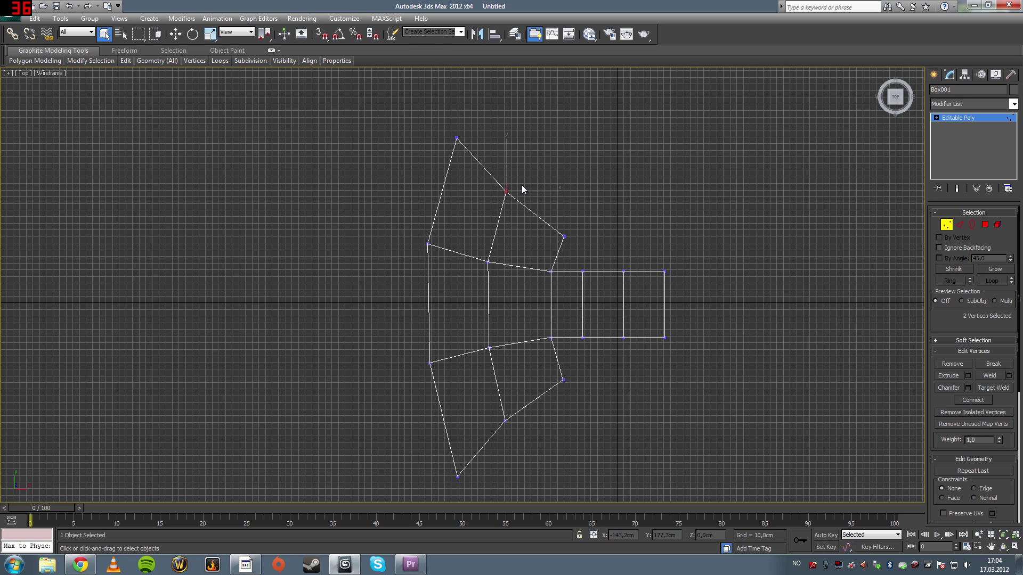
{"action": "key", "text": "w"}
{"action": "left_click_drag", "start_coordinate": [523, 179], "coordinate": [527, 179]}
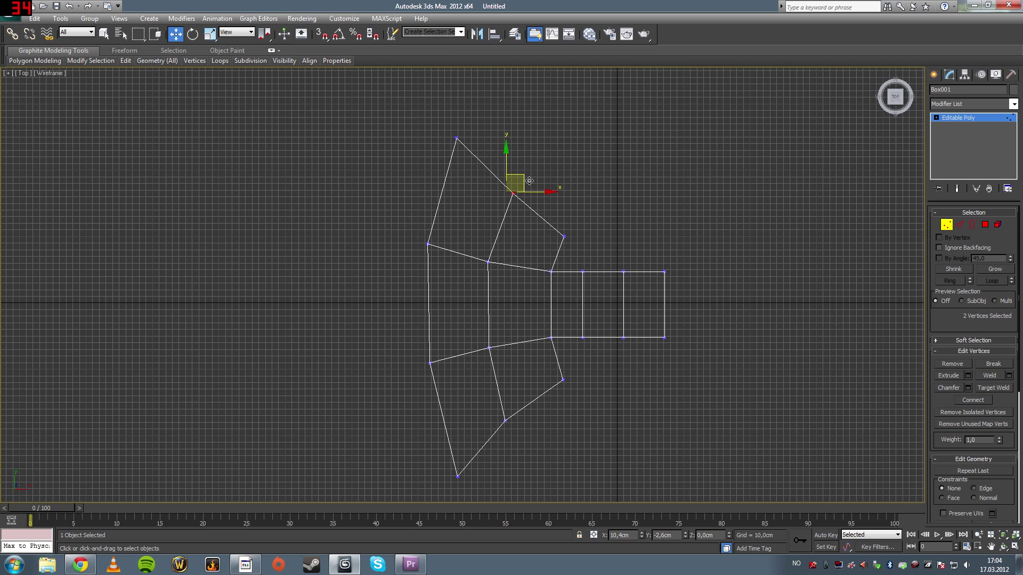
{"action": "left_click", "coordinate": [547, 206]}
{"action": "left_click_drag", "start_coordinate": [495, 418], "coordinate": [532, 403]}
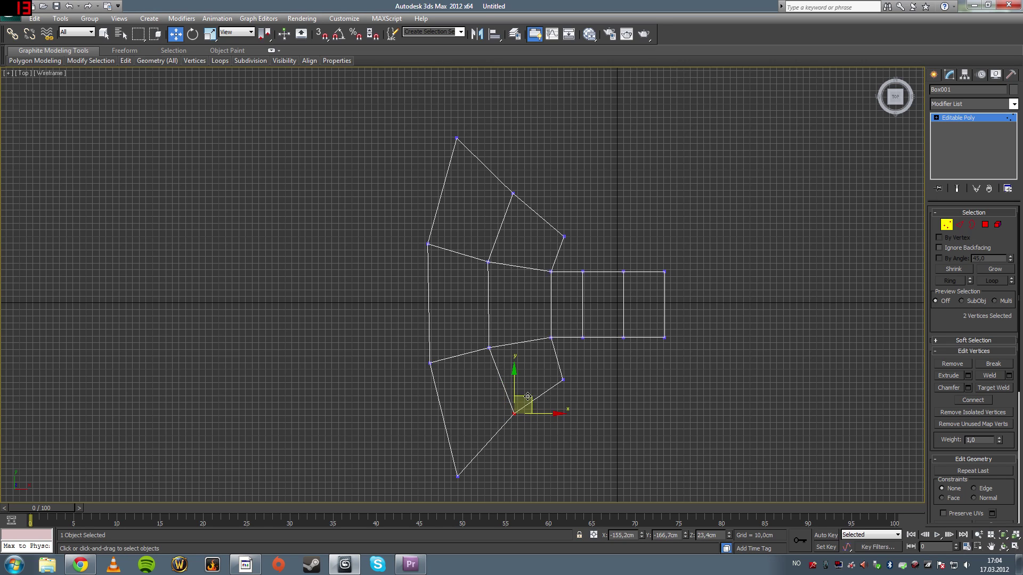
{"action": "left_click", "coordinate": [512, 378]}
Step: Move the central vertices of the cutting edge and middle column farther from the centre line, upper ones up and lower ones down
{"action": "middle_click_drag", "start_coordinate": [510, 301], "coordinate": [457, 284]}
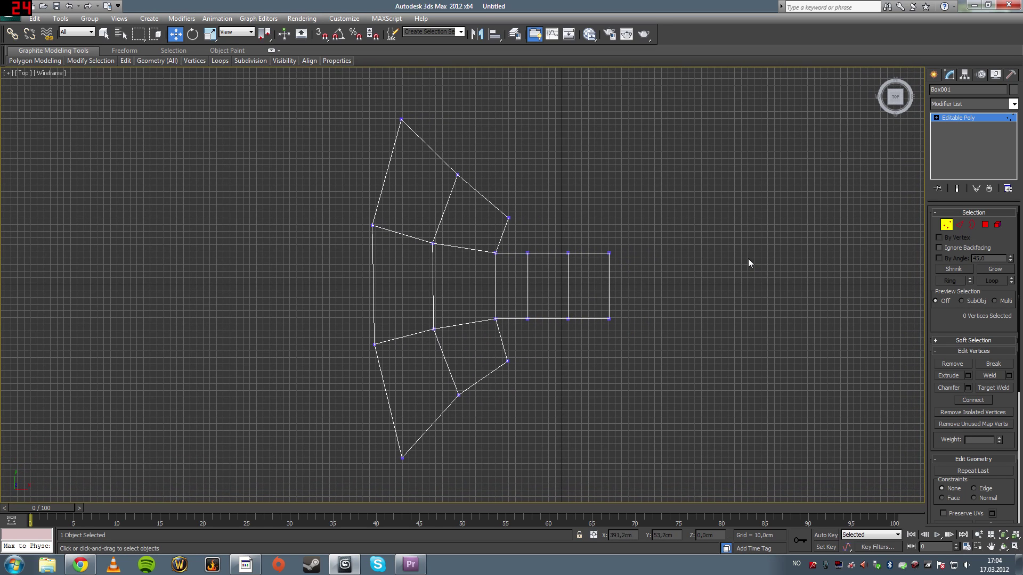
{"action": "left_click_drag", "start_coordinate": [352, 205], "coordinate": [383, 194]}
{"action": "left_click", "coordinate": [424, 257]}
{"action": "left_click_drag", "start_coordinate": [423, 233], "coordinate": [448, 223]}
{"action": "left_click", "coordinate": [386, 319]}
{"action": "left_click_drag", "start_coordinate": [413, 314], "coordinate": [451, 320]}
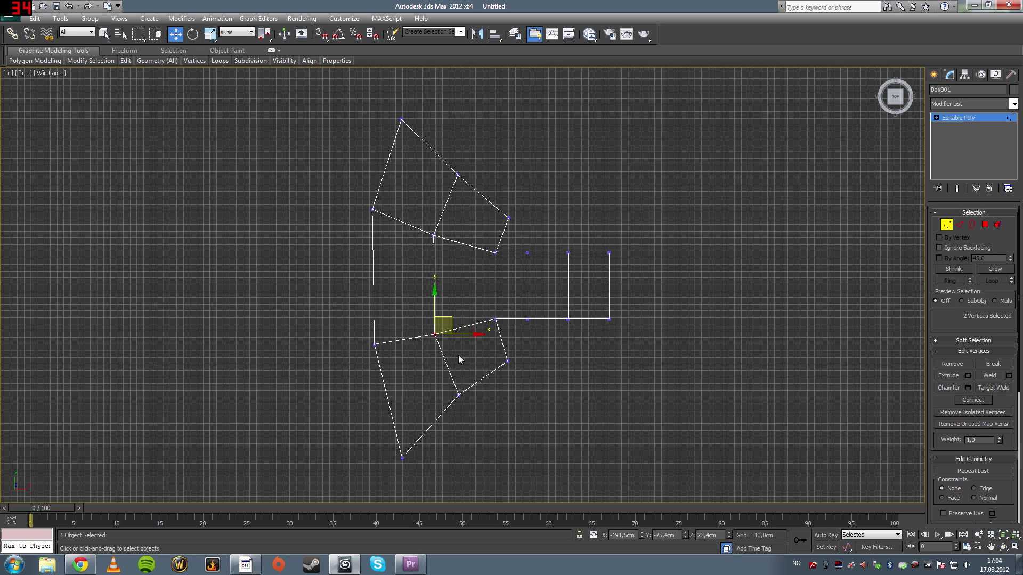
{"action": "left_click_drag", "start_coordinate": [358, 327], "coordinate": [385, 359]}
{"action": "left_click", "coordinate": [356, 320]}
Step: Connect the 12 edges crossing the centre line of the blade and handle with 1 segment, pinch 0 and slide 0
{"action": "left_click", "coordinate": [947, 224]}
{"action": "left_click", "coordinate": [959, 225]}
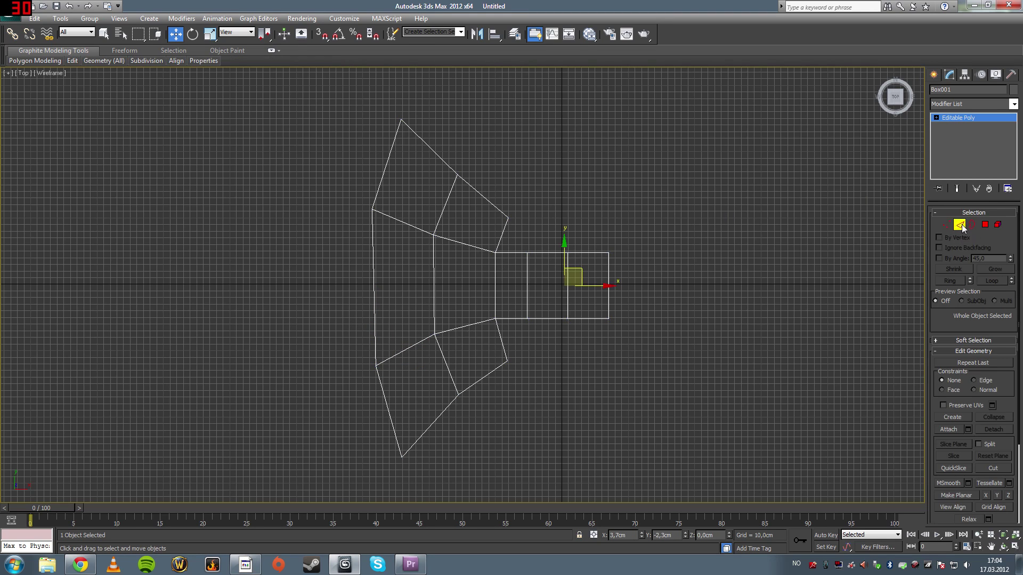
{"action": "left_click", "coordinate": [104, 33]}
{"action": "left_click_drag", "start_coordinate": [659, 291], "coordinate": [660, 292]}
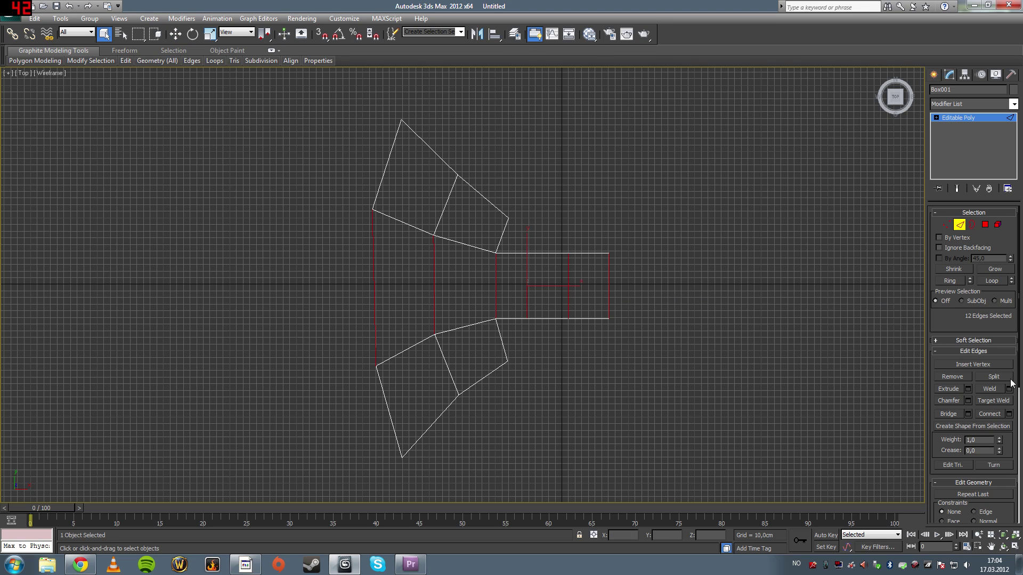
{"action": "left_click", "coordinate": [592, 326]}
{"action": "key", "text": "alt+w"}
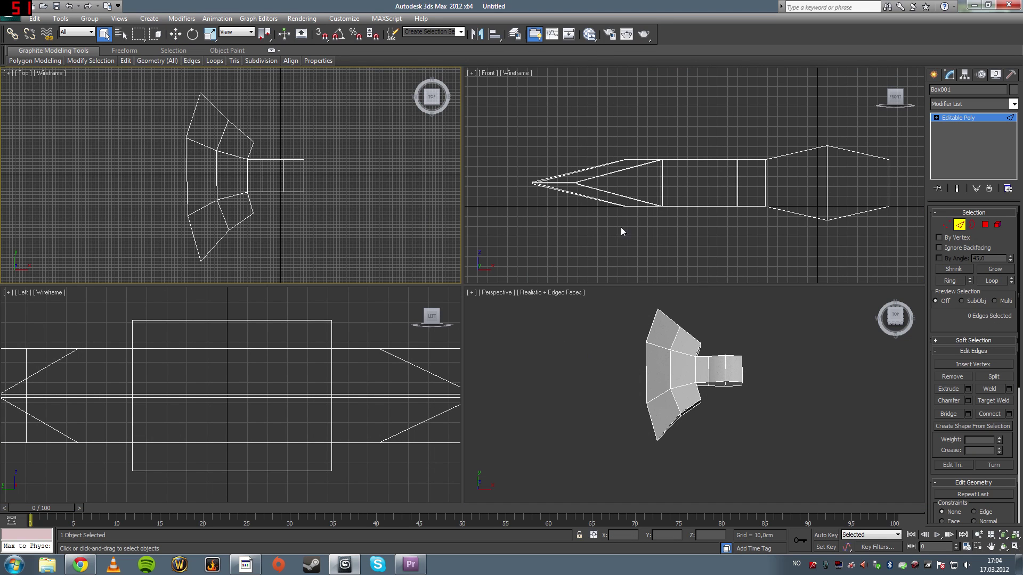
{"action": "left_click_drag", "start_coordinate": [165, 170], "coordinate": [327, 176]}
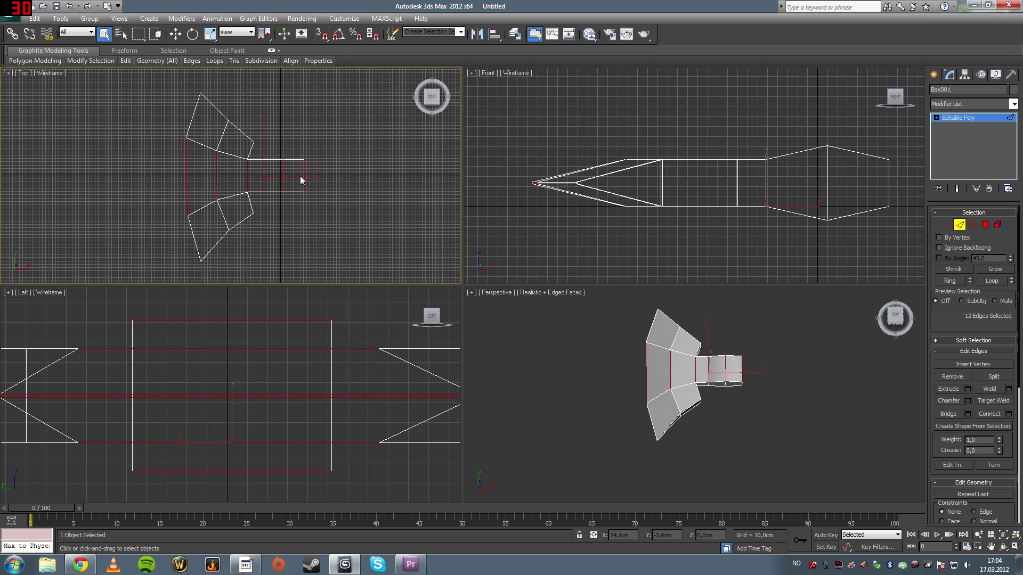
{"action": "left_click", "coordinate": [1003, 547]}
{"action": "left_click", "coordinate": [753, 423]}
{"action": "left_click_drag", "start_coordinate": [753, 422], "coordinate": [675, 407]}
{"action": "left_click", "coordinate": [1009, 414]}
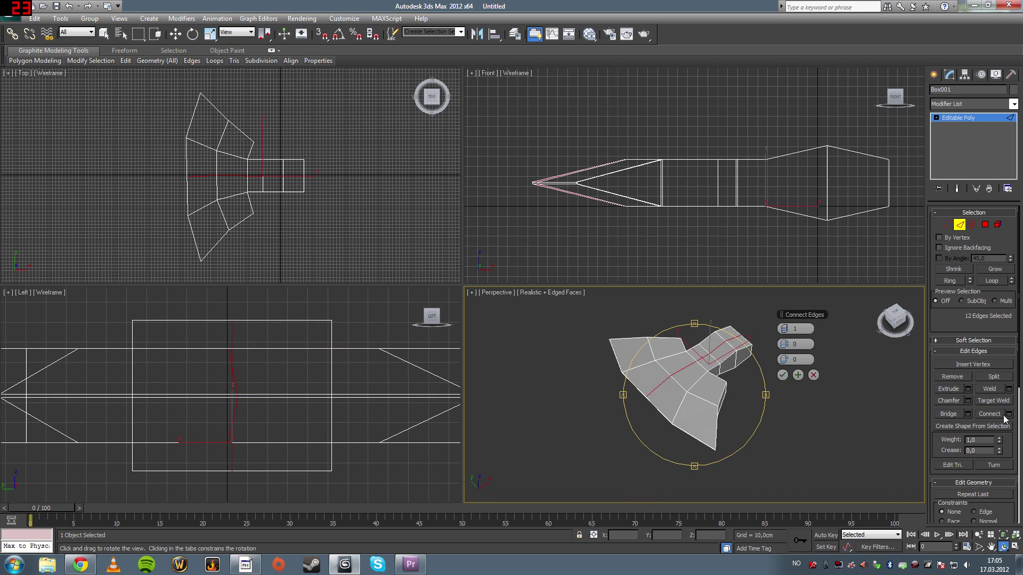
{"action": "left_click_drag", "start_coordinate": [648, 421], "coordinate": [679, 411]}
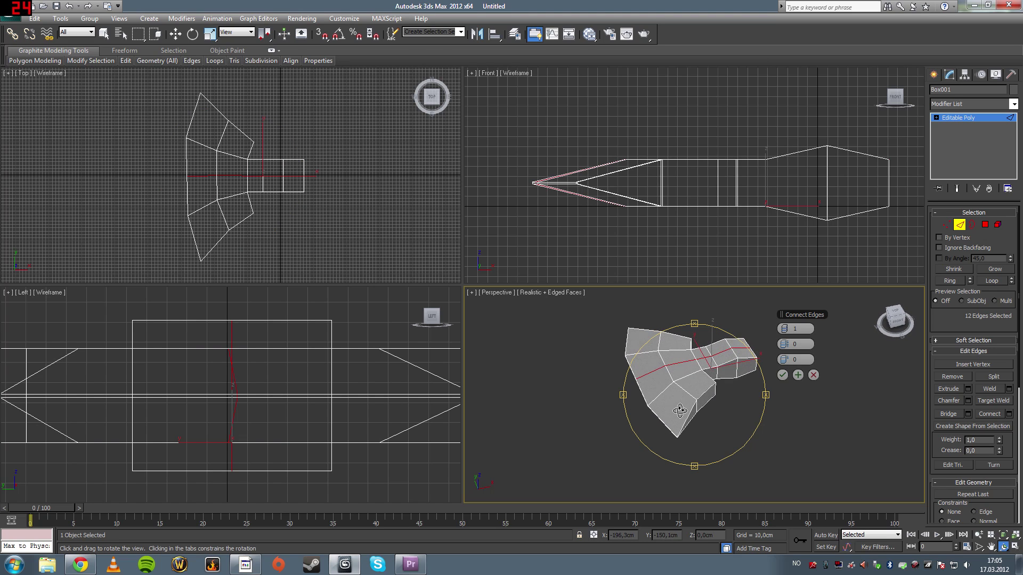
{"action": "left_click", "coordinate": [782, 375]}
Step: Try to flatten the selected centre edge loop with Make Planar along X, and undo it
{"action": "left_click", "coordinate": [991, 548]}
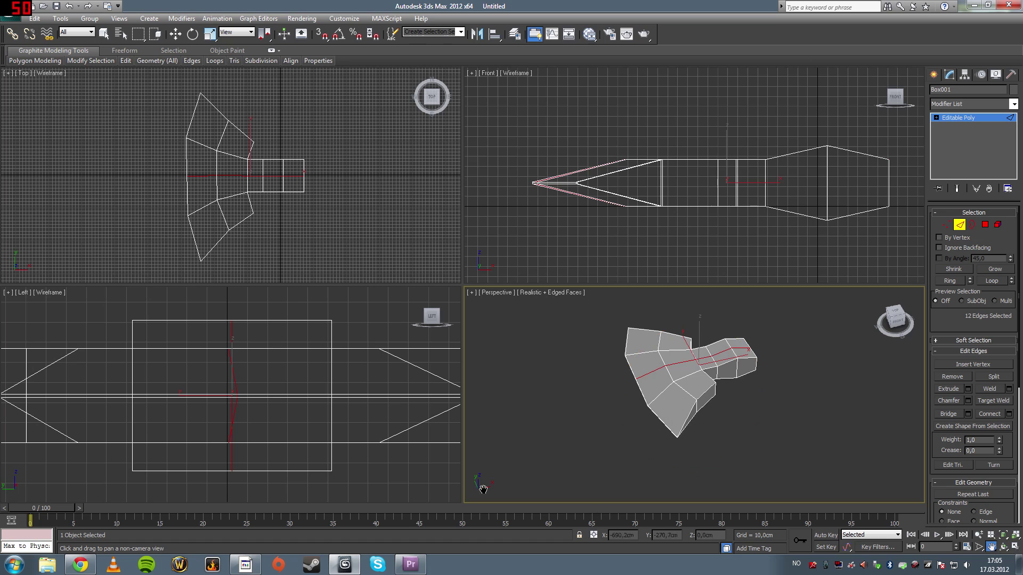
{"action": "left_click_drag", "start_coordinate": [218, 409], "coordinate": [260, 393]}
{"action": "scroll", "coordinate": [240, 385], "scroll_direction": "up", "scroll_amount": 3}
{"action": "scroll", "coordinate": [260, 393], "scroll_direction": "down", "scroll_amount": 3}
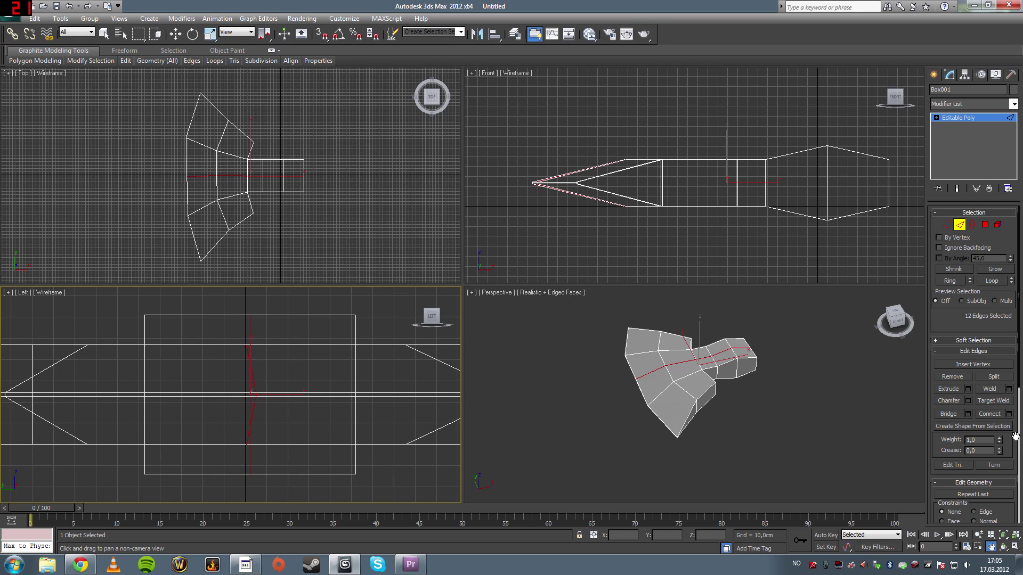
{"action": "left_click_drag", "start_coordinate": [1016, 436], "coordinate": [1009, 291]}
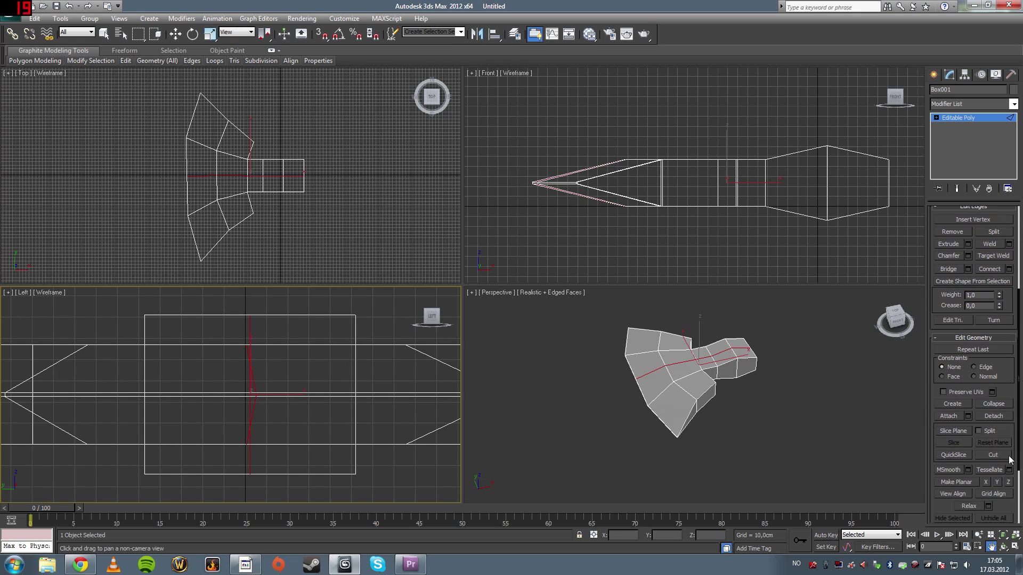
{"action": "left_click", "coordinate": [998, 483]}
{"action": "left_click", "coordinate": [986, 483]}
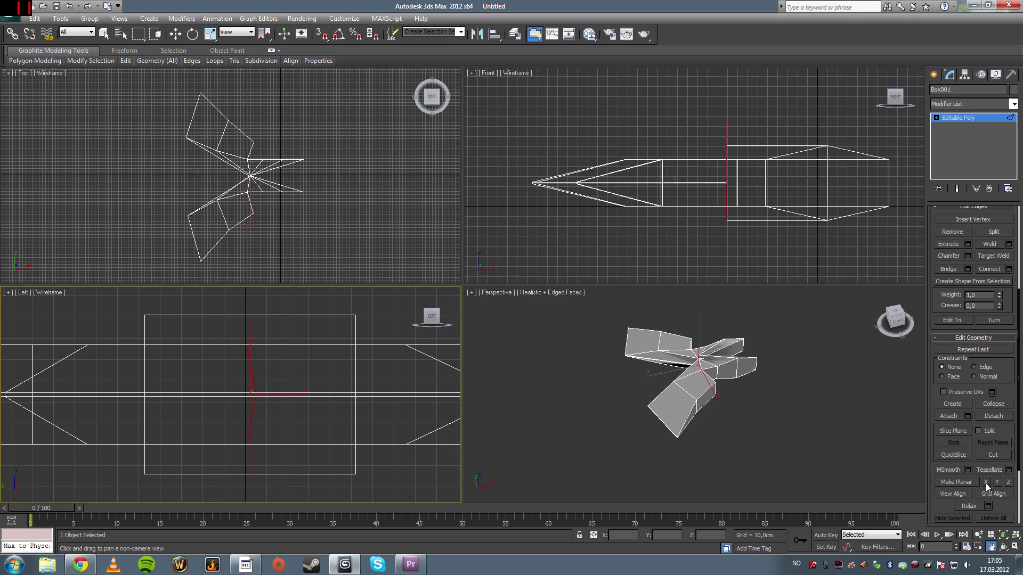
{"action": "right_click", "coordinate": [704, 371]}
{"action": "middle_click_drag", "start_coordinate": [704, 370], "coordinate": [710, 416], "text": "alt"}
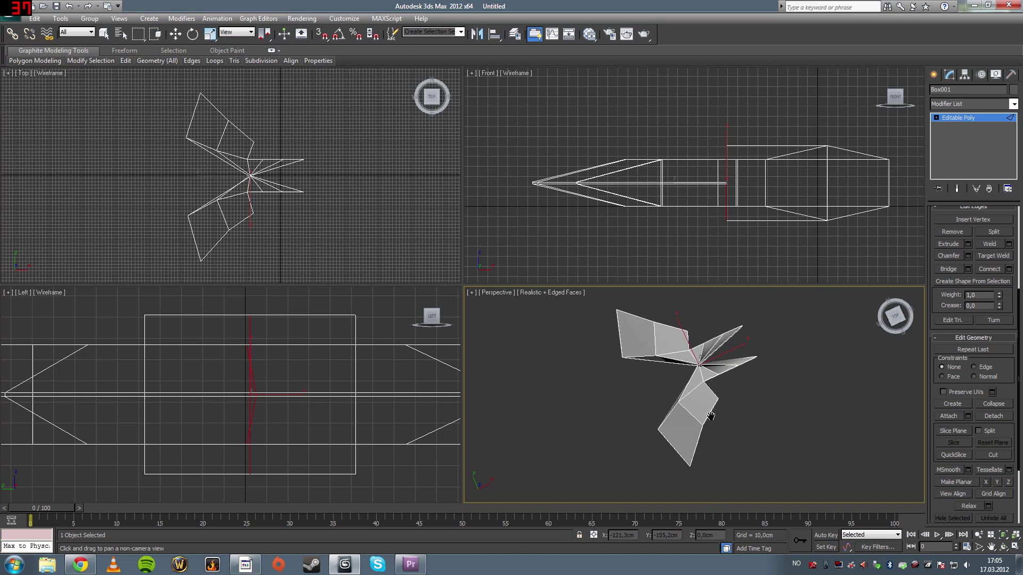
{"action": "key", "text": "ctrl+z"}
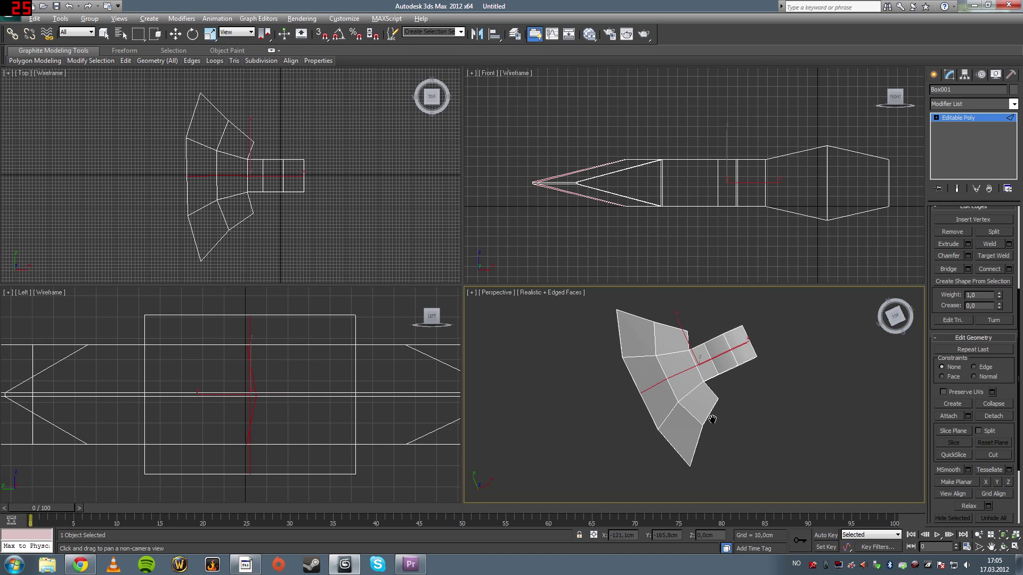
Step: Undo a trial Make Planar along Z and make the centre edge loop planar along Y instead
{"action": "middle_click_drag", "start_coordinate": [712, 419], "coordinate": [714, 379], "text": "alt"}
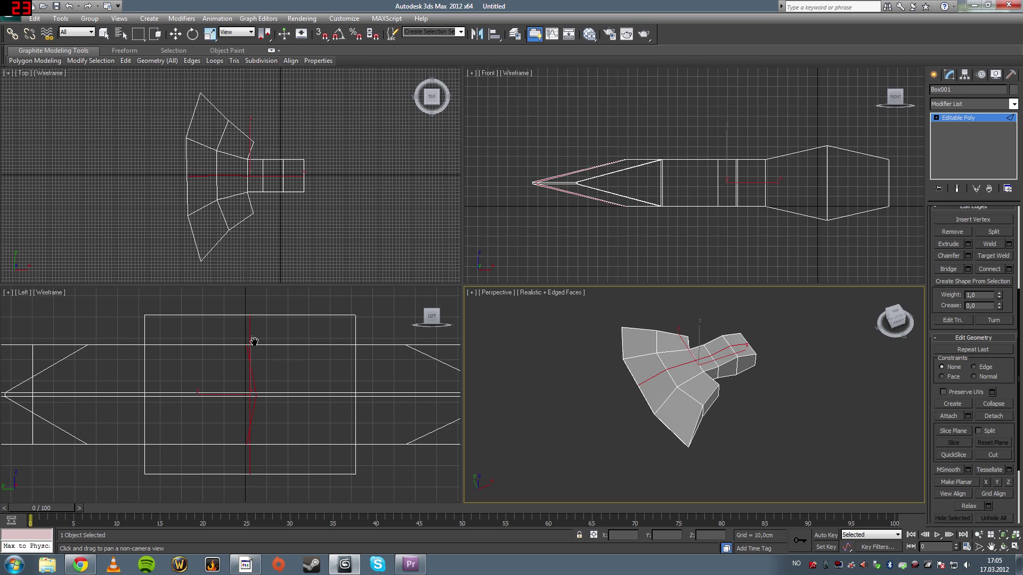
{"action": "left_click", "coordinate": [1008, 482]}
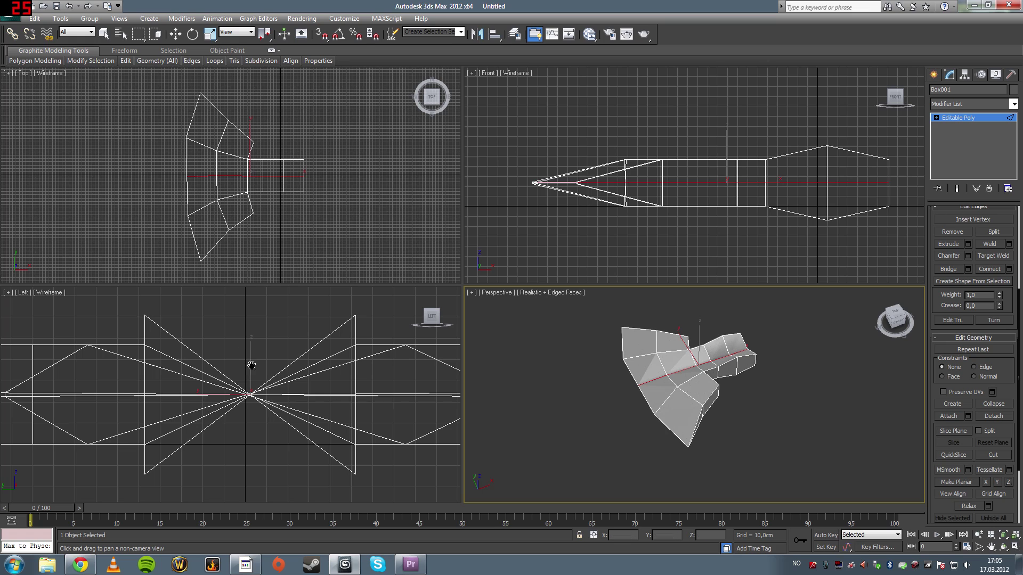
{"action": "key", "text": "ctrl+z"}
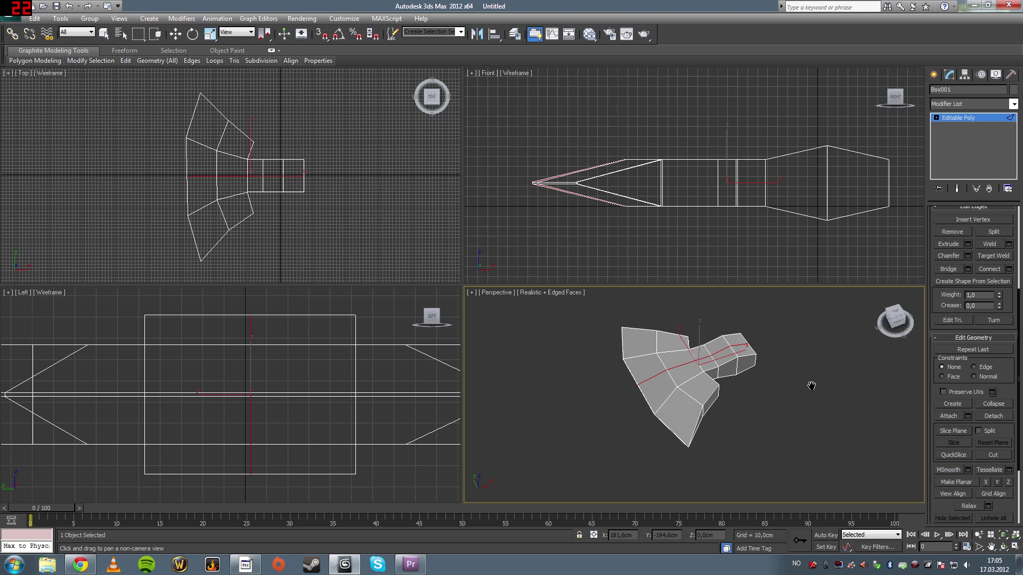
{"action": "left_click_drag", "start_coordinate": [731, 406], "coordinate": [724, 417]}
{"action": "middle_click_drag", "start_coordinate": [724, 417], "coordinate": [767, 417], "text": "alt"}
{"action": "left_click", "coordinate": [1003, 547]}
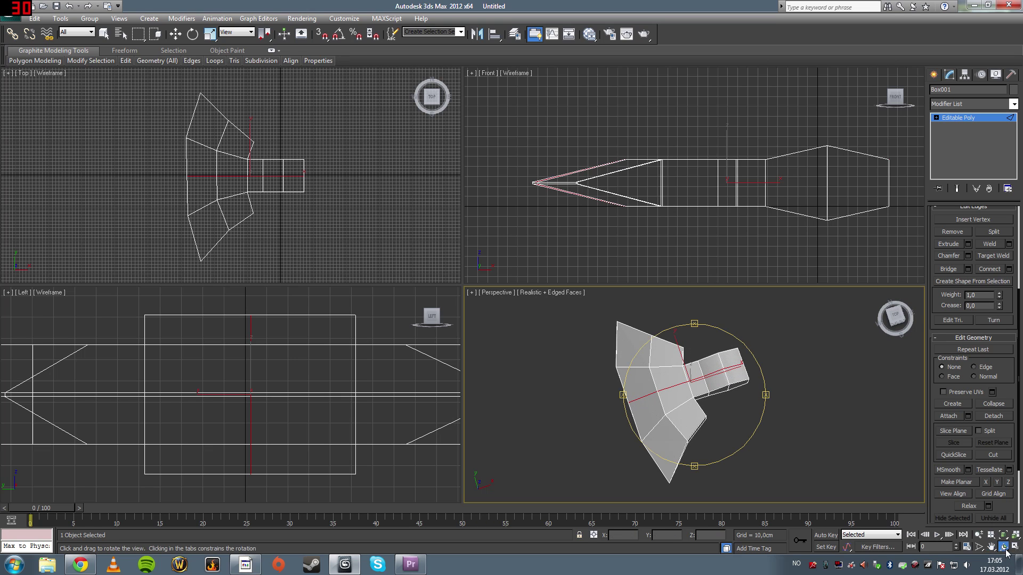
Step: Move the centre-line vertices of the cutting edge and the next column outward along X to round the blade
{"action": "key", "text": "alt+w"}
{"action": "left_click_drag", "start_coordinate": [466, 258], "coordinate": [459, 229]}
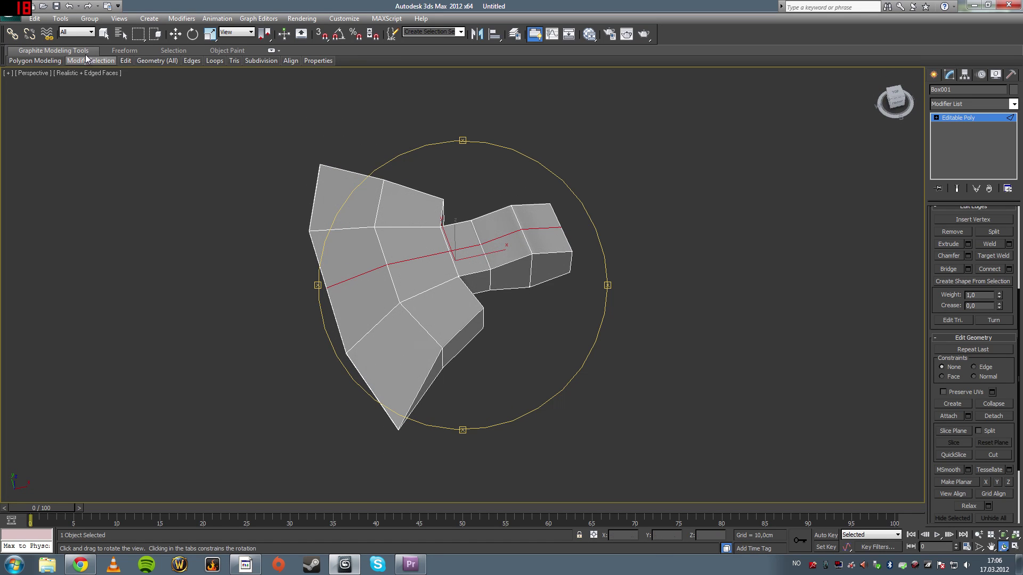
{"action": "left_click", "coordinate": [104, 33]}
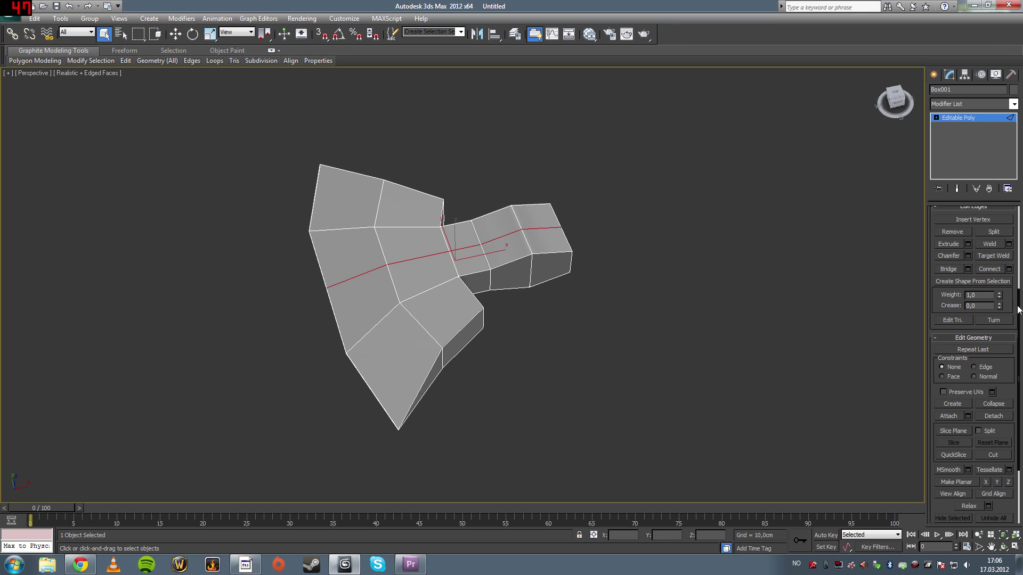
{"action": "scroll", "coordinate": [975, 267], "scroll_direction": "up", "scroll_amount": 4}
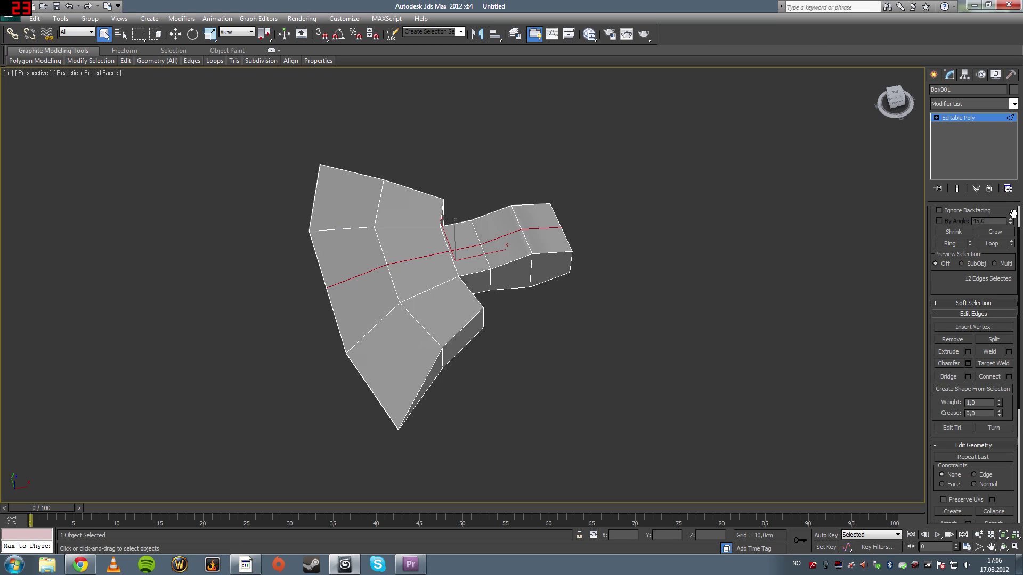
{"action": "scroll", "coordinate": [1007, 216], "scroll_direction": "up", "scroll_amount": 2}
{"action": "left_click", "coordinate": [946, 225]}
{"action": "key", "text": "alt+w"}
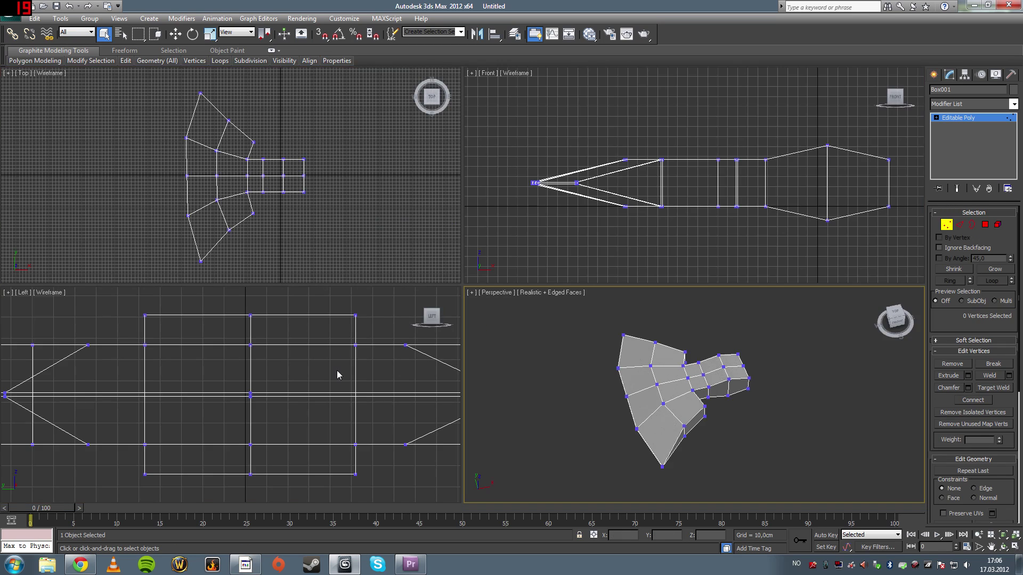
{"action": "middle_click_drag", "start_coordinate": [207, 175], "coordinate": [249, 207]}
{"action": "scroll", "coordinate": [249, 207], "scroll_direction": "up", "scroll_amount": 1}
{"action": "middle_click_drag", "start_coordinate": [305, 229], "coordinate": [300, 189]}
{"action": "key", "text": "alt+w"}
{"action": "key", "text": "w"}
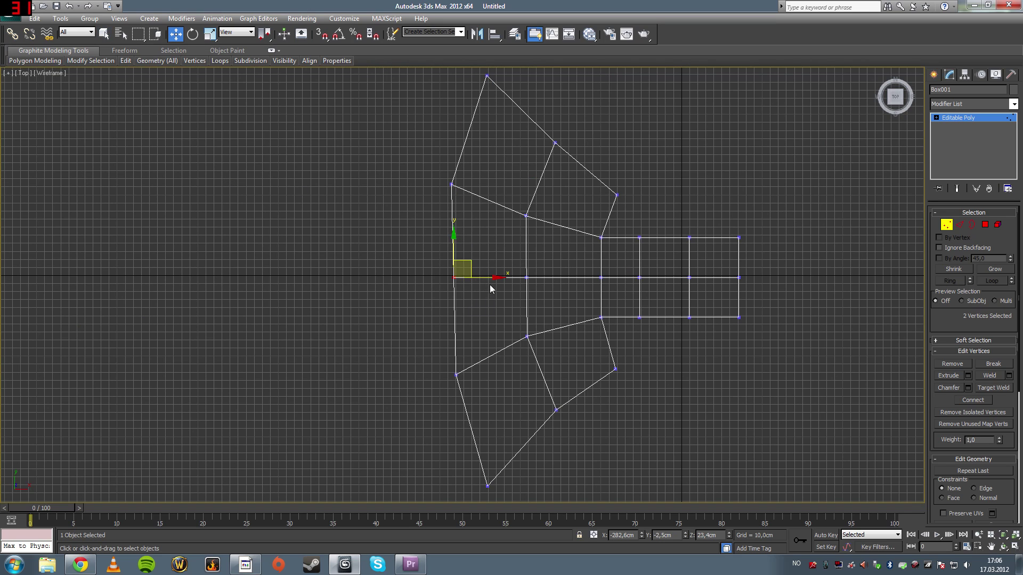
{"action": "left_click_drag", "start_coordinate": [488, 278], "coordinate": [548, 278]}
{"action": "left_click", "coordinate": [623, 301]}
{"action": "left_click", "coordinate": [947, 224]}
{"action": "left_click", "coordinate": [799, 338]}
Step: Apply a Symmetry modifier to the half axe head
{"action": "key", "text": "alt+w"}
{"action": "left_click", "coordinate": [731, 385]}
{"action": "key", "text": "alt+w"}
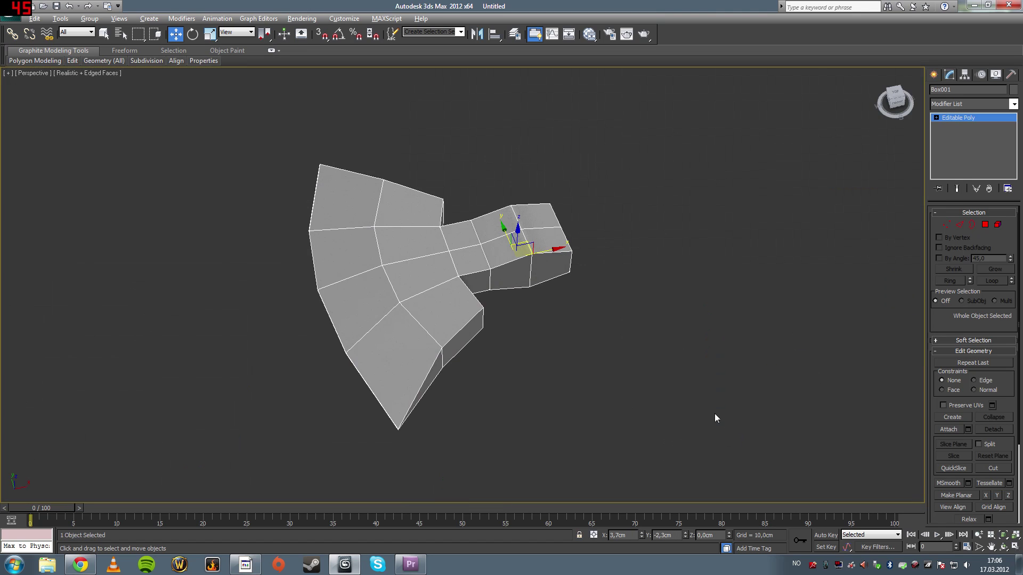
{"action": "middle_click_drag", "start_coordinate": [586, 299], "coordinate": [585, 322]}
{"action": "scroll", "coordinate": [120, 200], "scroll_direction": "up", "scroll_amount": 1}
{"action": "left_click", "coordinate": [104, 33]}
{"action": "left_click_drag", "start_coordinate": [679, 197], "coordinate": [559, 312]}
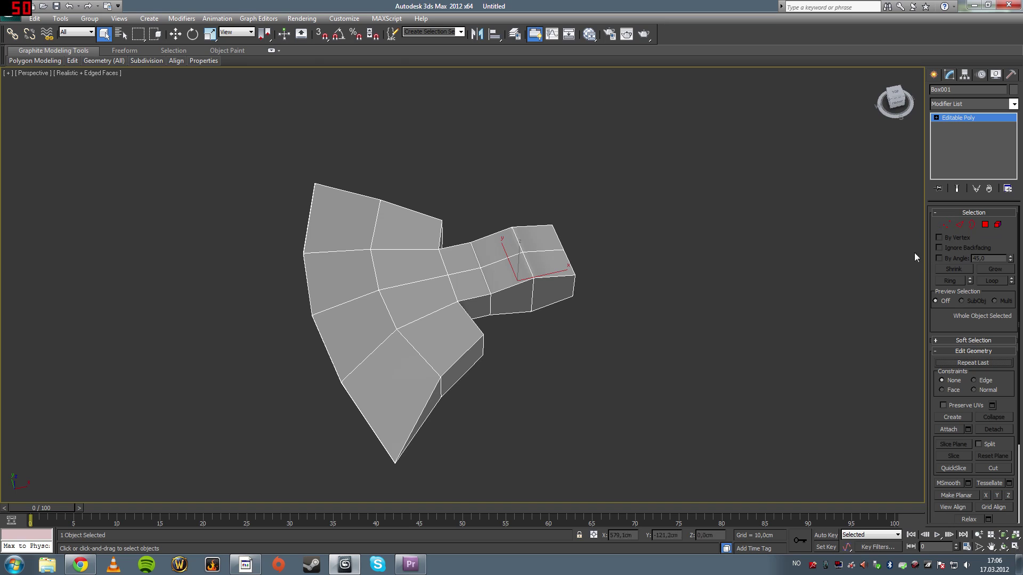
{"action": "left_click", "coordinate": [935, 75]}
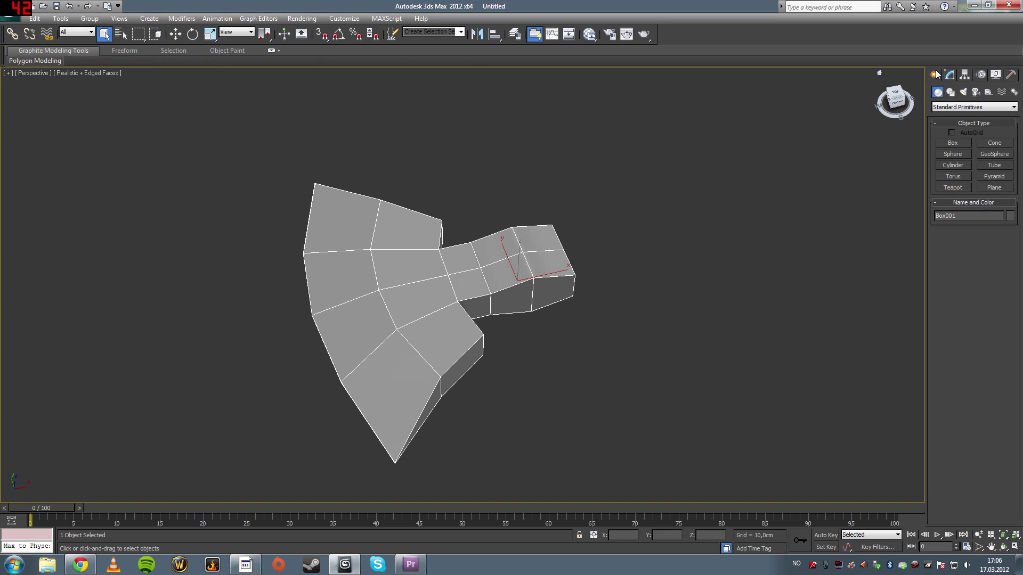
{"action": "left_click", "coordinate": [950, 75]}
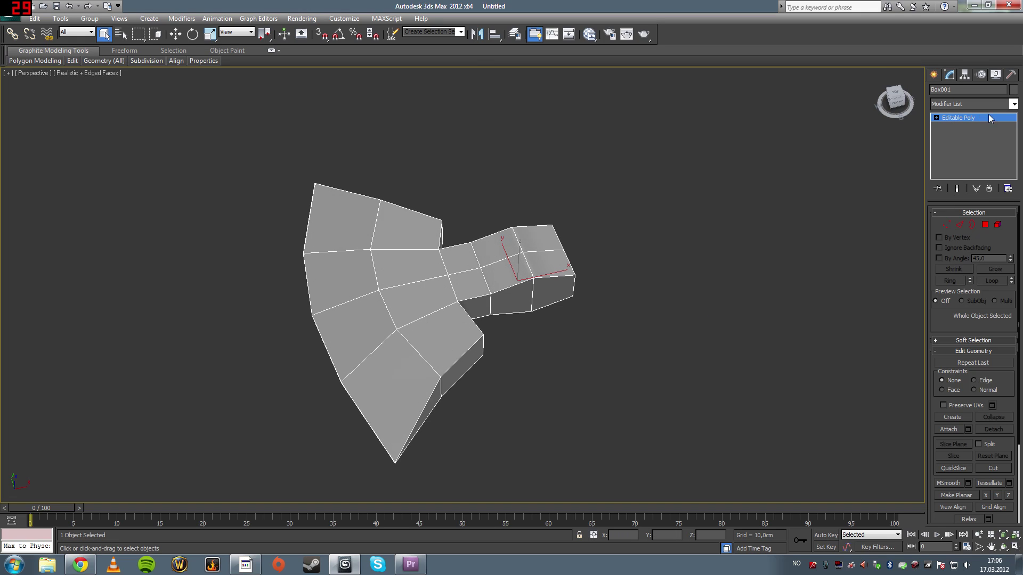
{"action": "left_click", "coordinate": [1014, 105]}
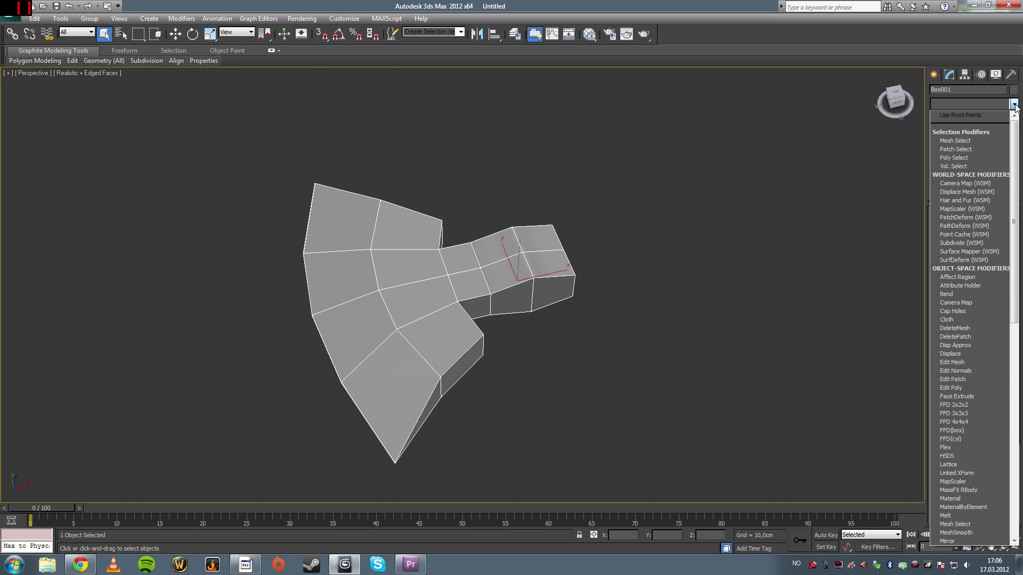
{"action": "left_click", "coordinate": [1015, 105]}
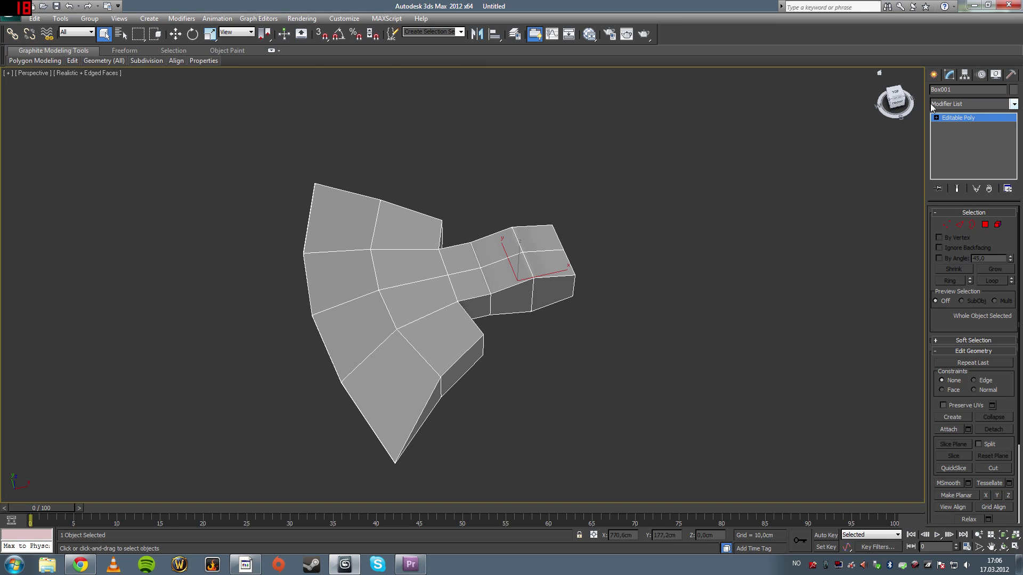
{"action": "left_click", "coordinate": [1014, 105]}
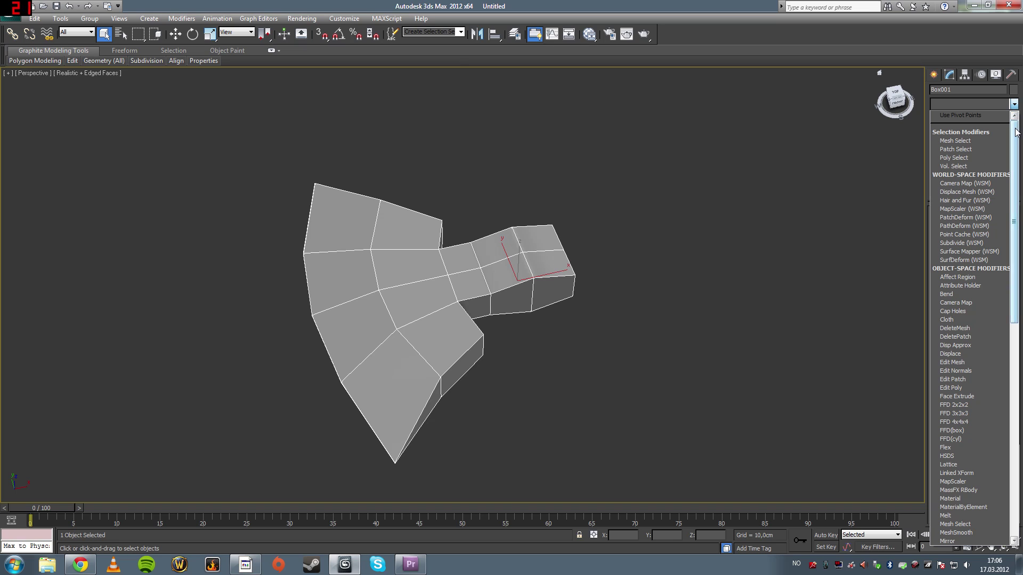
{"action": "left_click_drag", "start_coordinate": [1016, 132], "coordinate": [1014, 377]}
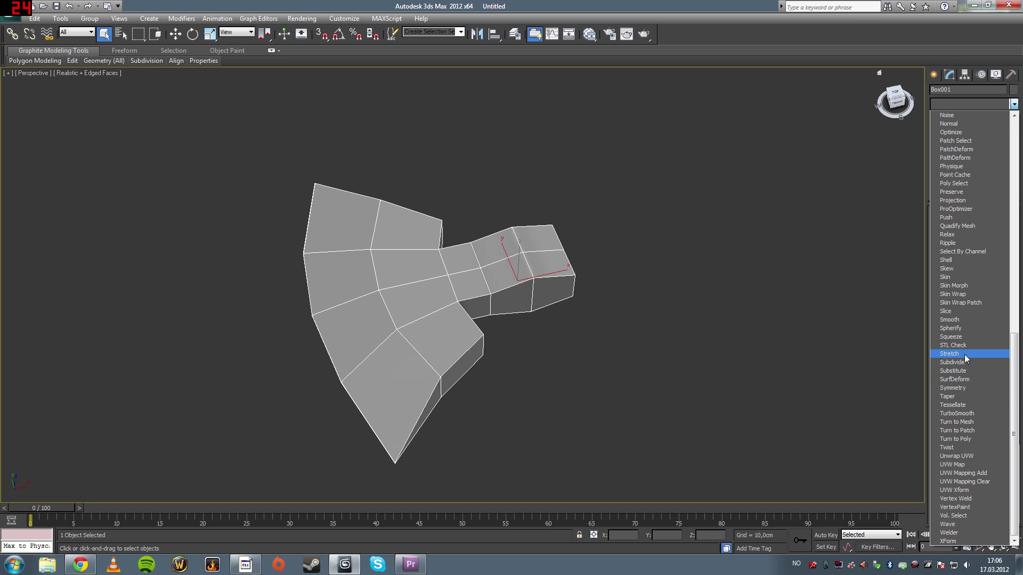
{"action": "left_click", "coordinate": [957, 388]}
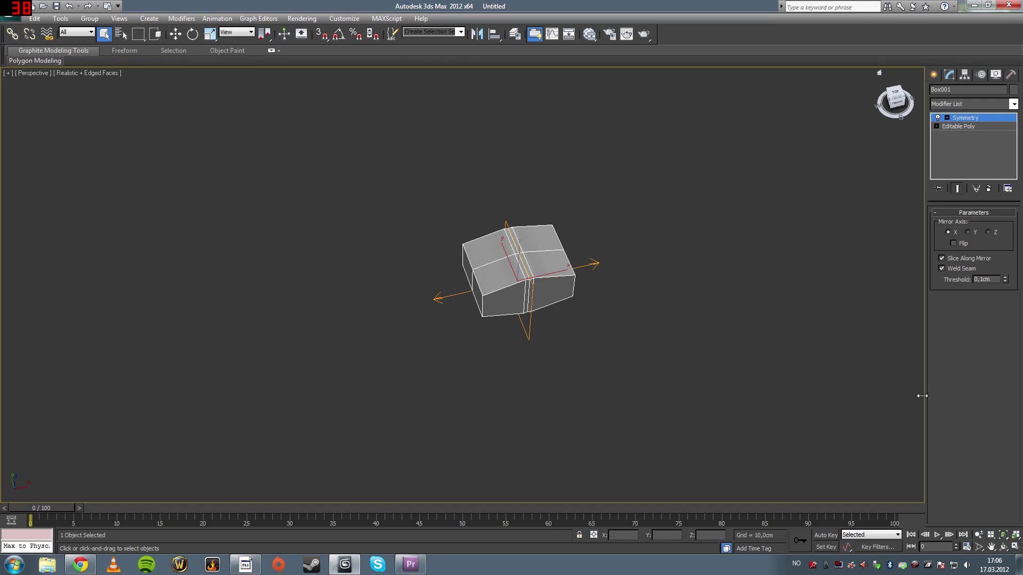
Step: Flip the Symmetry modifier's direction on the X mirror axis so the blade is mirrored
{"action": "middle_click_drag", "start_coordinate": [614, 344], "coordinate": [592, 336], "text": "alt"}
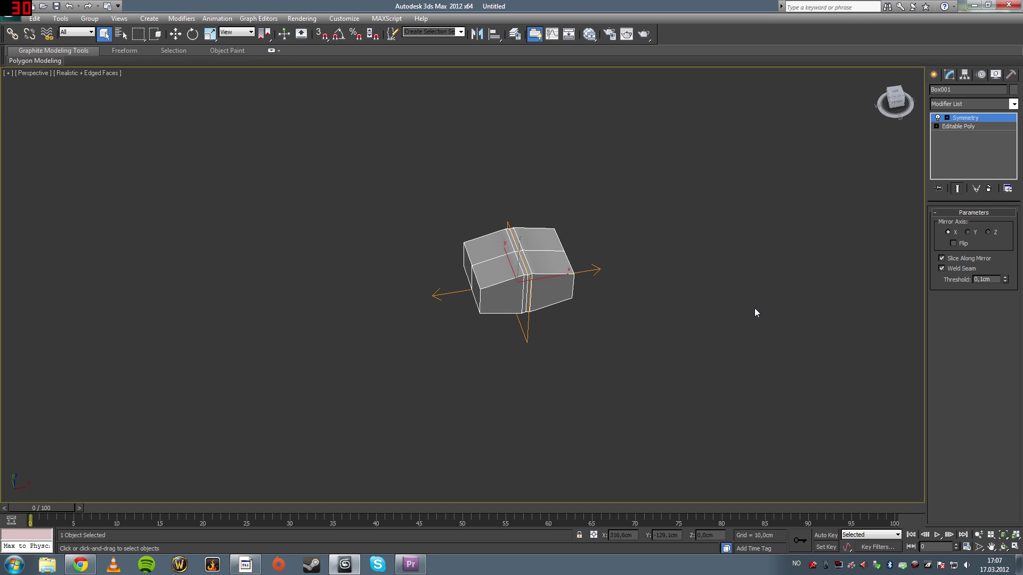
{"action": "middle_click_drag", "start_coordinate": [631, 298], "coordinate": [638, 301], "text": "alt"}
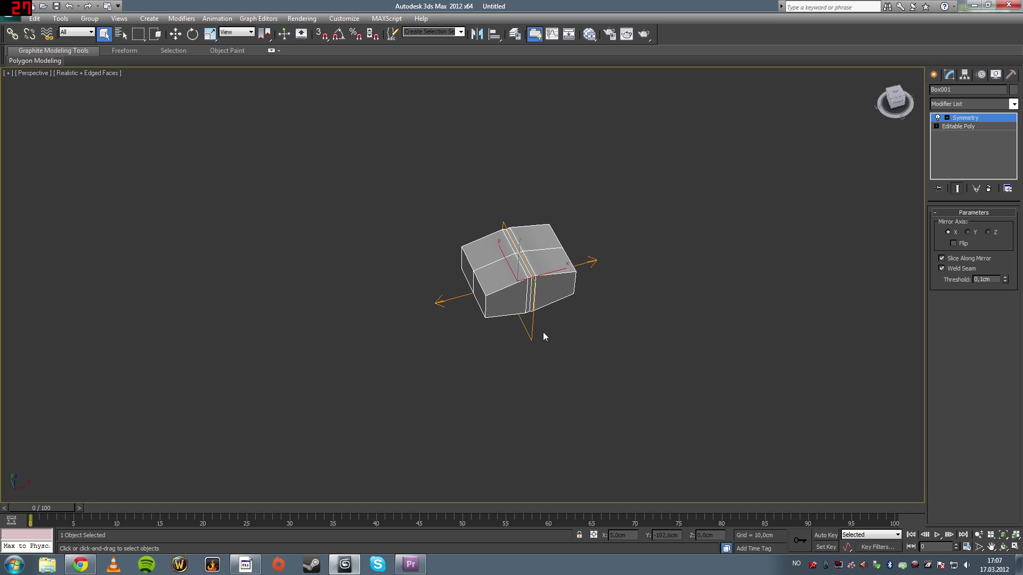
{"action": "mouse_move", "coordinate": [529, 311]}
{"action": "middle_mouse_down", "text": "alt"}
{"action": "mouse_move", "coordinate": [537, 212]}
{"action": "mouse_move", "coordinate": [495, 250]}
{"action": "mouse_move", "coordinate": [520, 327]}
{"action": "middle_mouse_up", "text": "alt"}
{"action": "middle_click_drag", "start_coordinate": [489, 237], "coordinate": [652, 289], "text": "alt"}
{"action": "middle_click_drag", "start_coordinate": [540, 262], "coordinate": [551, 238], "text": "alt"}
{"action": "middle_click_drag", "start_coordinate": [716, 290], "coordinate": [717, 303], "text": "alt"}
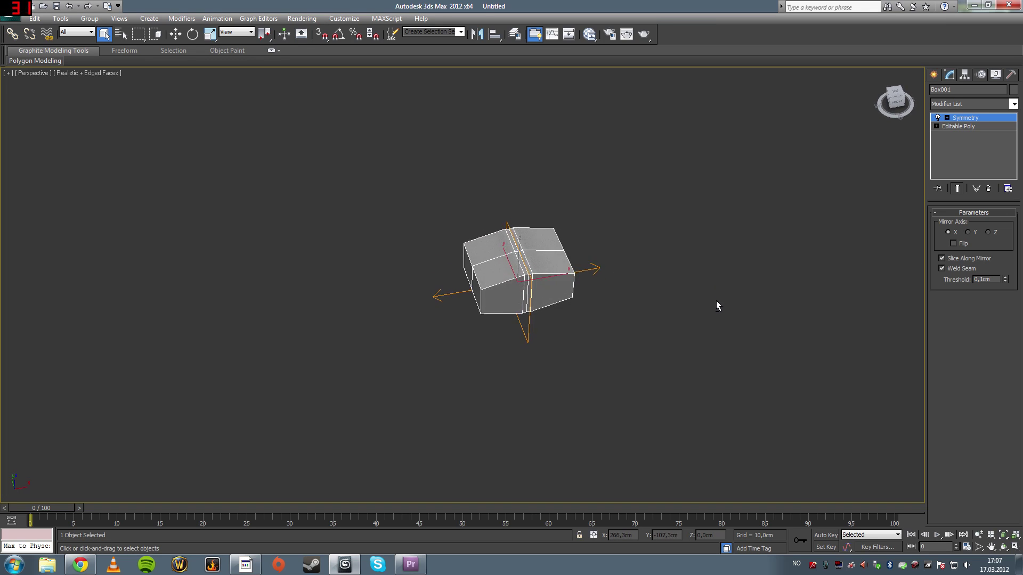
{"action": "left_click", "coordinate": [954, 243]}
{"action": "middle_click_drag", "start_coordinate": [556, 224], "coordinate": [599, 290], "text": "alt"}
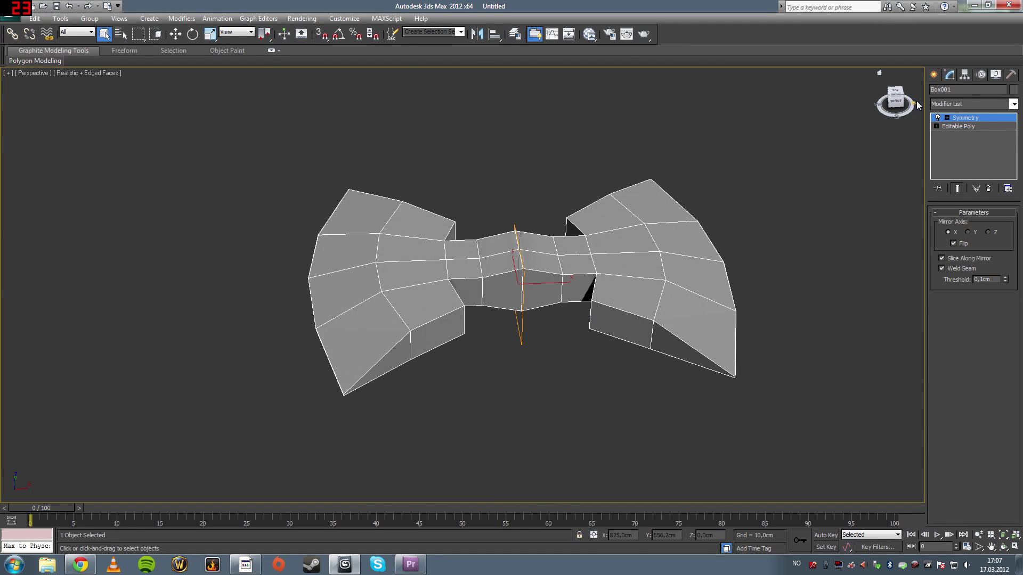
Step: Shift the Symmetry modifier's mirror plane slightly along X, to about 8.1 cm
{"action": "left_click", "coordinate": [948, 118]}
{"action": "left_click", "coordinate": [965, 126]}
{"action": "key", "text": "w"}
{"action": "mouse_move", "coordinate": [545, 287]}
{"action": "left_mouse_down"}
{"action": "mouse_move", "coordinate": [533, 285]}
{"action": "mouse_move", "coordinate": [624, 281]}
{"action": "mouse_move", "coordinate": [549, 294]}
{"action": "left_mouse_up"}
Step: Convert the mirrored axe head to an Editable Poly
{"action": "right_click", "coordinate": [544, 330]}
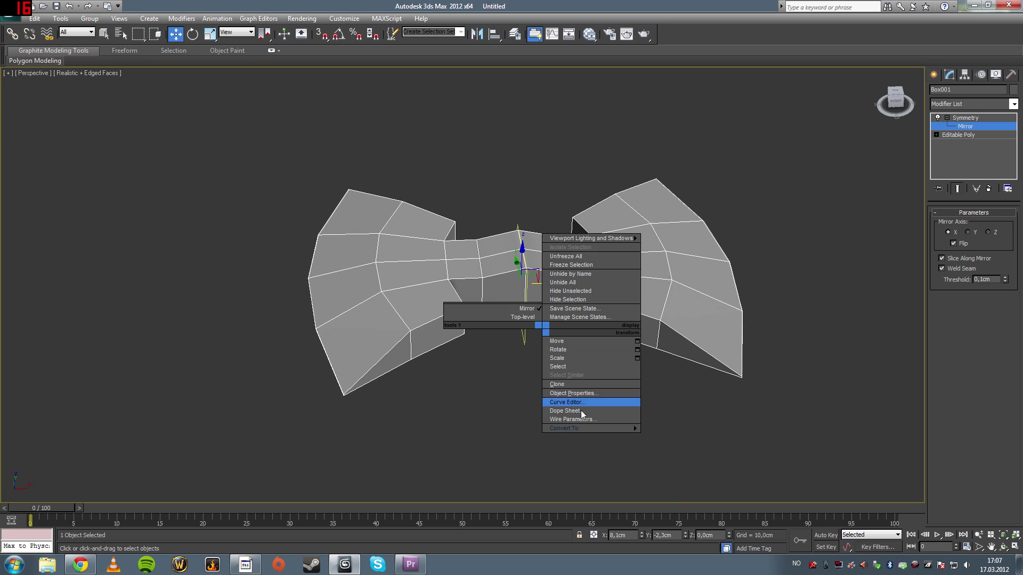
{"action": "mouse_move", "coordinate": [584, 429]}
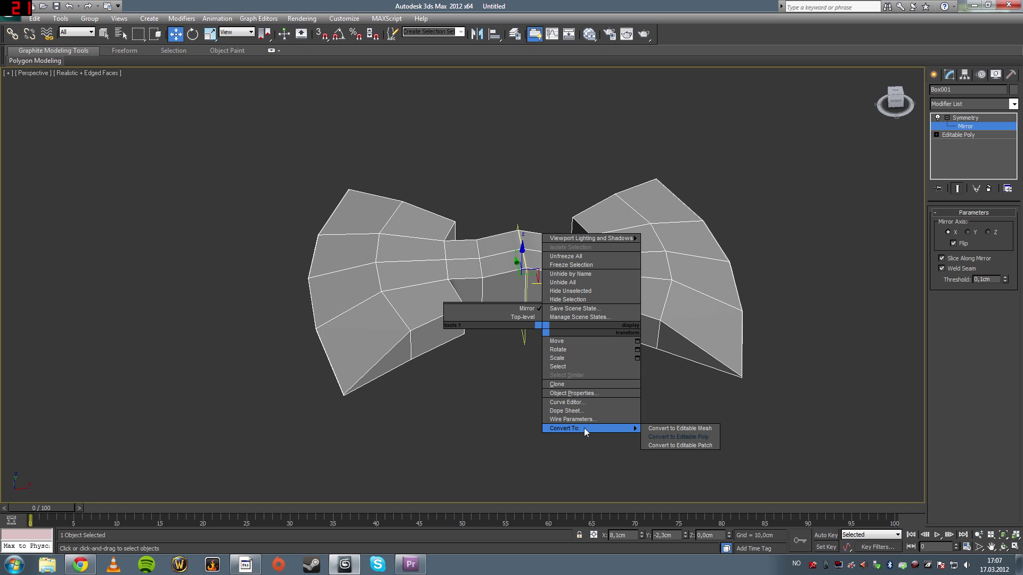
{"action": "left_click", "coordinate": [670, 436]}
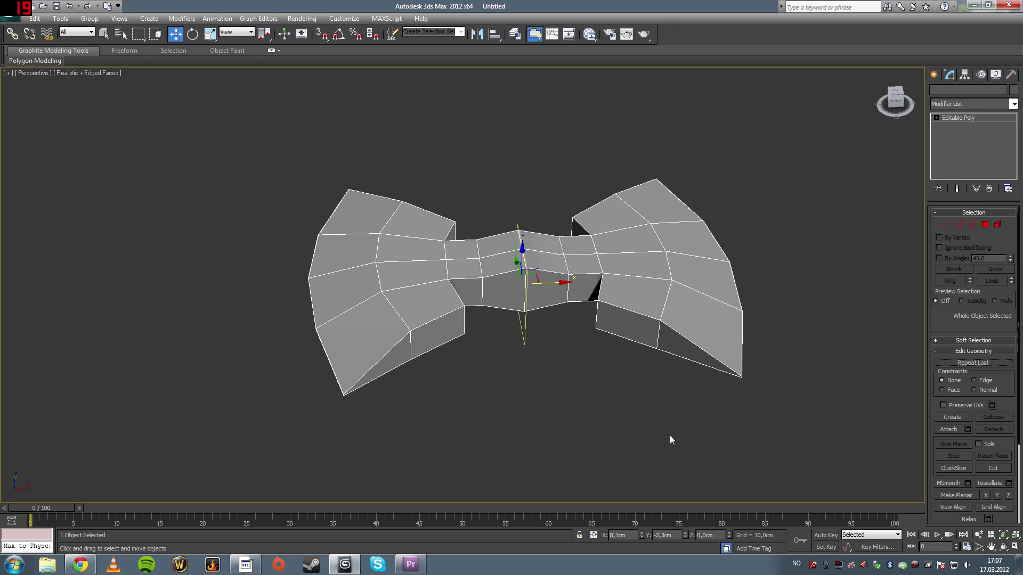
Step: Center the pivot point to the double-bladed axe head, affecting the pivot only
{"action": "left_click", "coordinate": [104, 33]}
{"action": "middle_click_drag", "start_coordinate": [463, 225], "coordinate": [507, 250], "text": "alt"}
{"action": "left_click", "coordinate": [965, 75]}
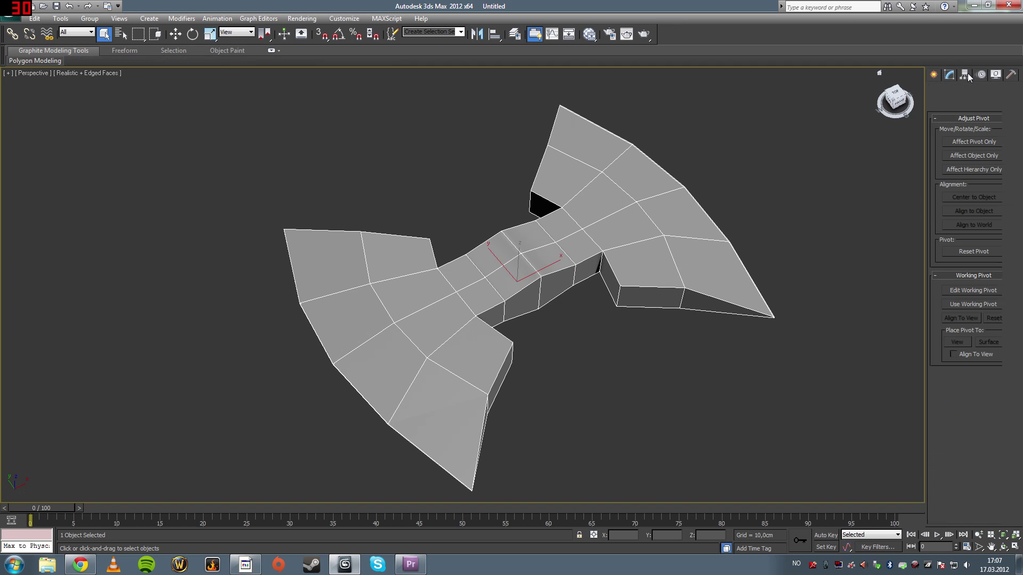
{"action": "left_click", "coordinate": [971, 140]}
{"action": "left_click", "coordinate": [974, 197]}
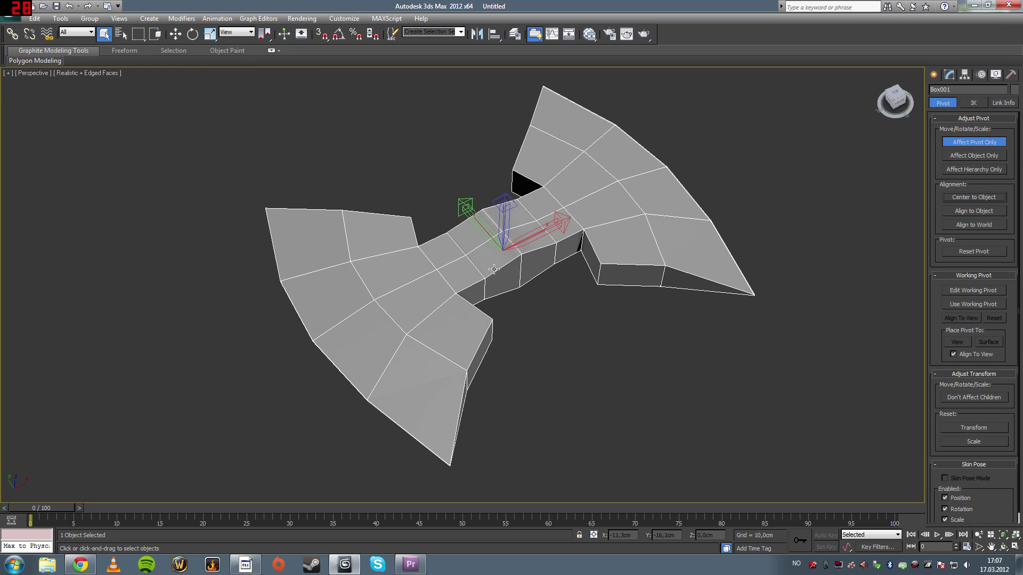
{"action": "left_click", "coordinate": [961, 143]}
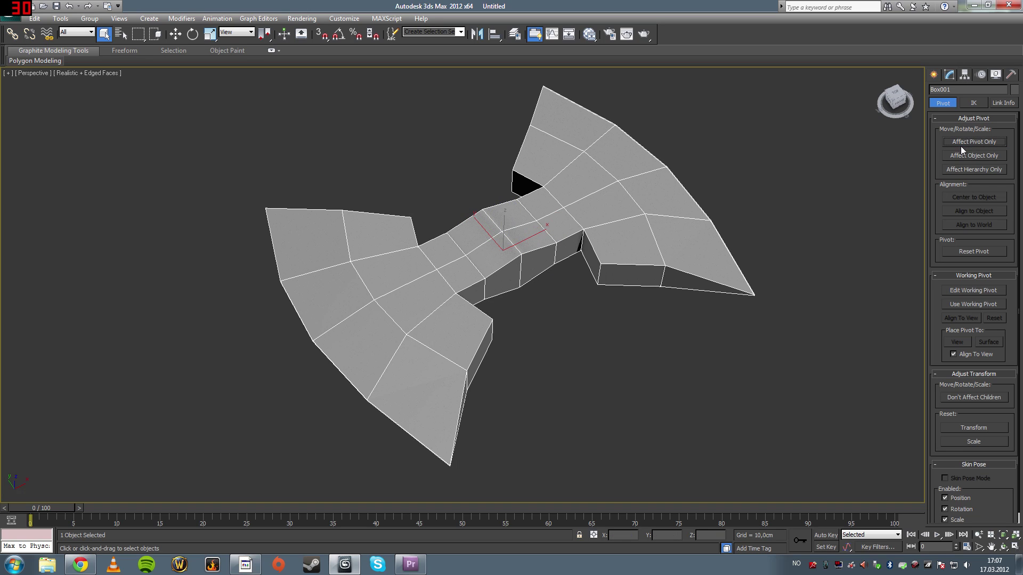
Step: Reset the axe head's transform and convert it to an Editable Poly again
{"action": "left_click", "coordinate": [1010, 74]}
{"action": "left_click", "coordinate": [964, 266]}
{"action": "right_click", "coordinate": [855, 229]}
{"action": "mouse_move", "coordinate": [810, 329]}
{"action": "left_click", "coordinate": [884, 338]}
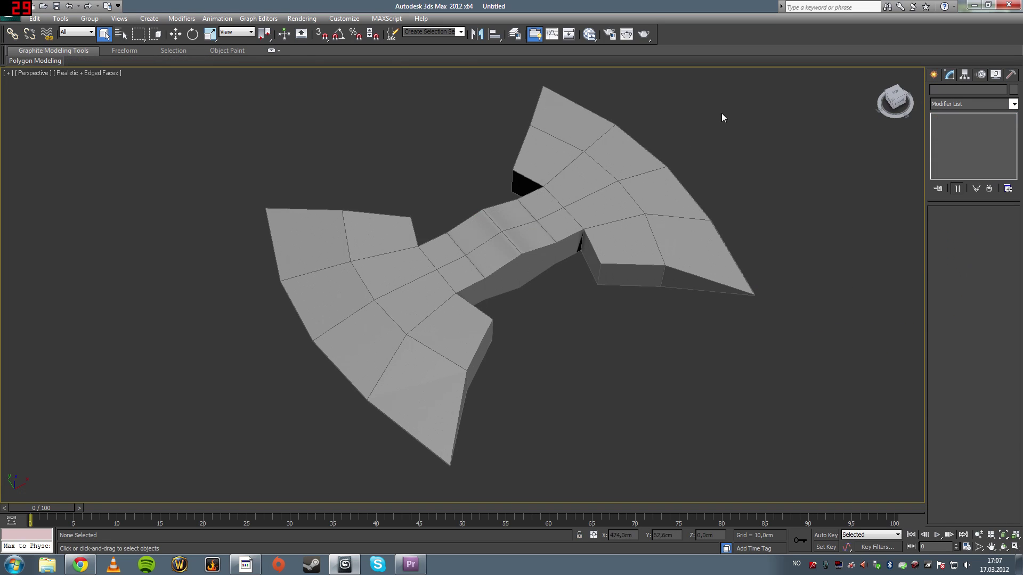
{"action": "middle_click_drag", "start_coordinate": [572, 313], "coordinate": [526, 276], "text": "alt"}
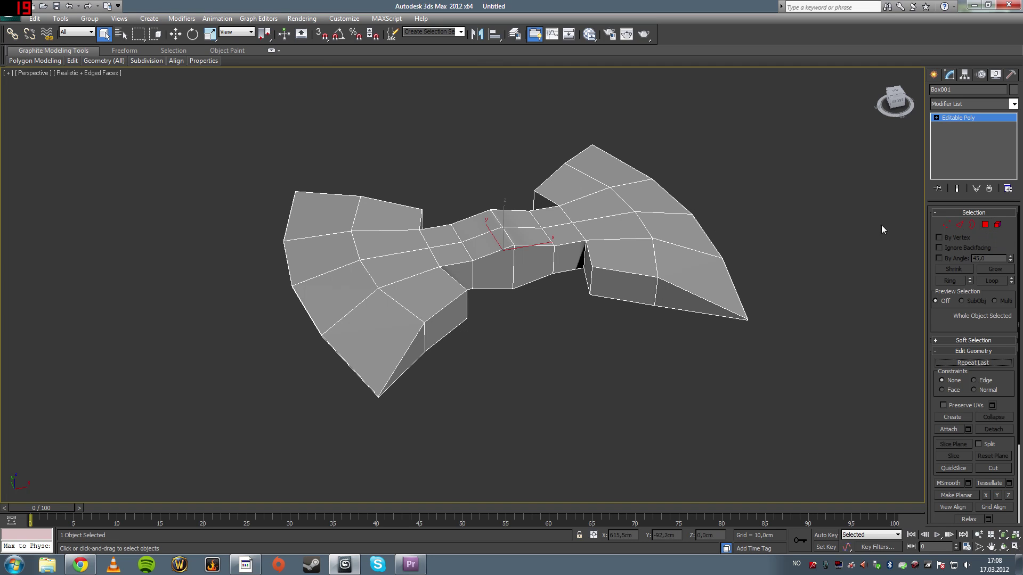
{"action": "left_click", "coordinate": [985, 226]}
{"action": "middle_click_drag", "start_coordinate": [504, 391], "coordinate": [504, 370], "text": "alt"}
{"action": "left_click", "coordinate": [501, 267]}
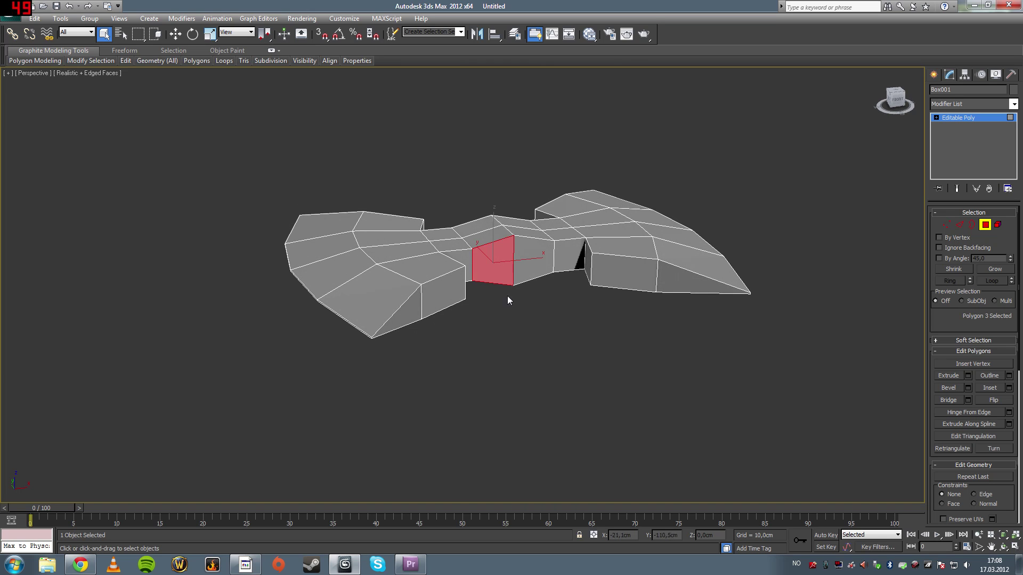
{"action": "left_click", "coordinate": [520, 335]}
{"action": "middle_click_drag", "start_coordinate": [520, 335], "coordinate": [531, 320], "text": "alt"}
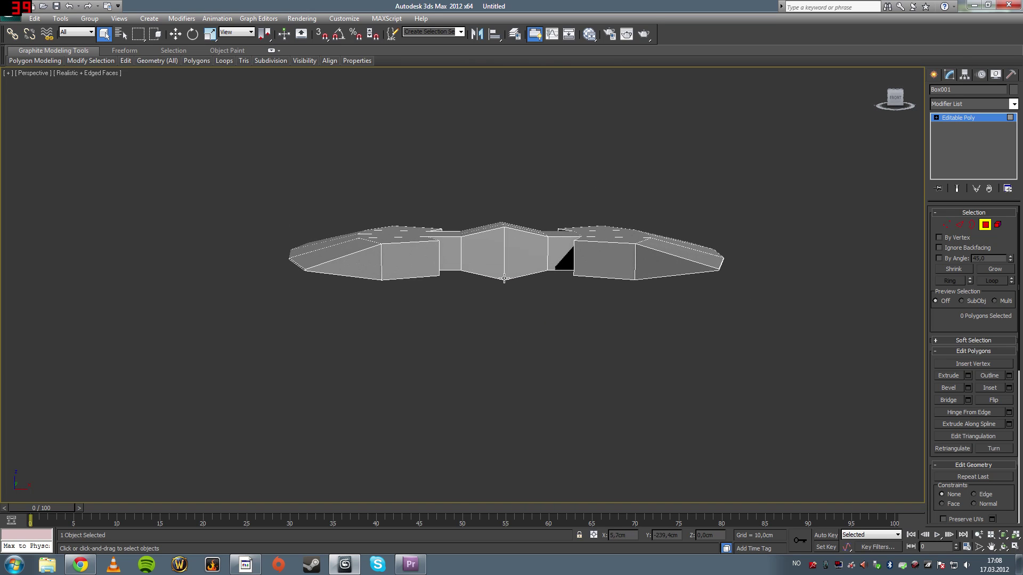
{"action": "middle_click_drag", "start_coordinate": [538, 284], "coordinate": [559, 319], "text": "alt"}
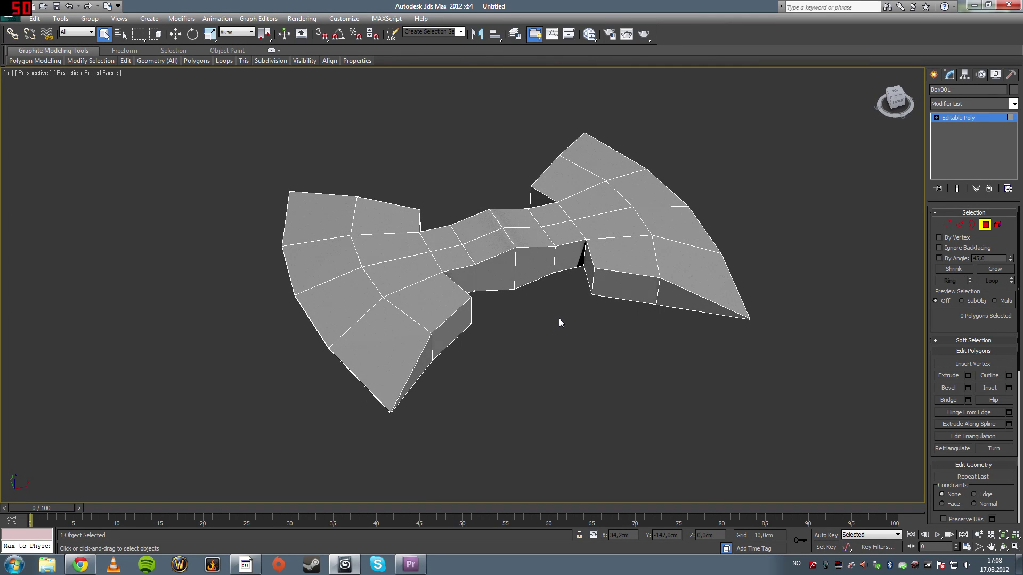
Step: Try a ring selection of the vertical side edges around the axe head, and clear it
{"action": "left_click", "coordinate": [958, 224]}
{"action": "middle_click_drag", "start_coordinate": [482, 389], "coordinate": [516, 334], "text": "alt"}
{"action": "left_click", "coordinate": [503, 252]}
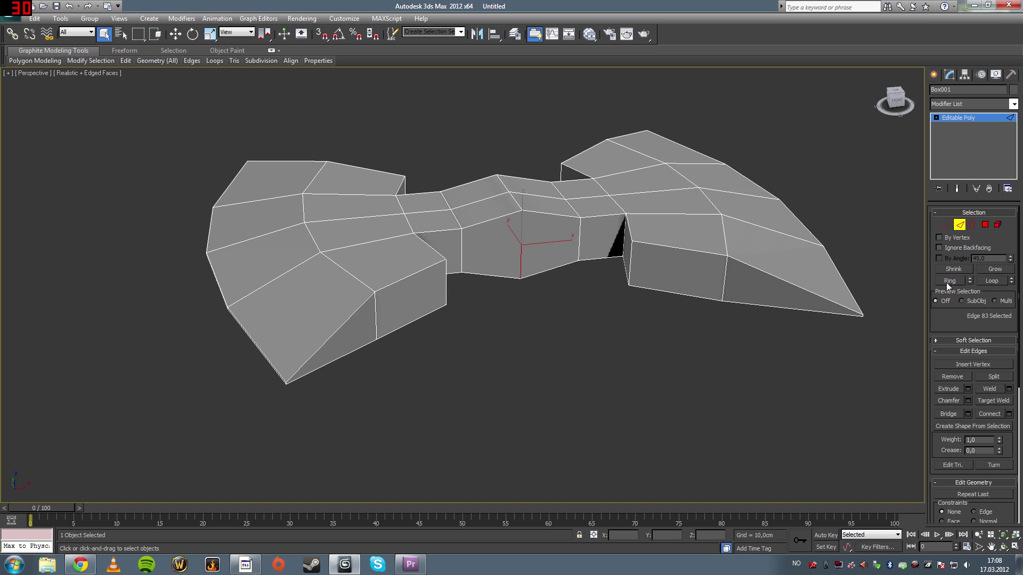
{"action": "left_click", "coordinate": [514, 346]}
{"action": "left_click", "coordinate": [377, 316]}
{"action": "left_click", "coordinate": [950, 281]}
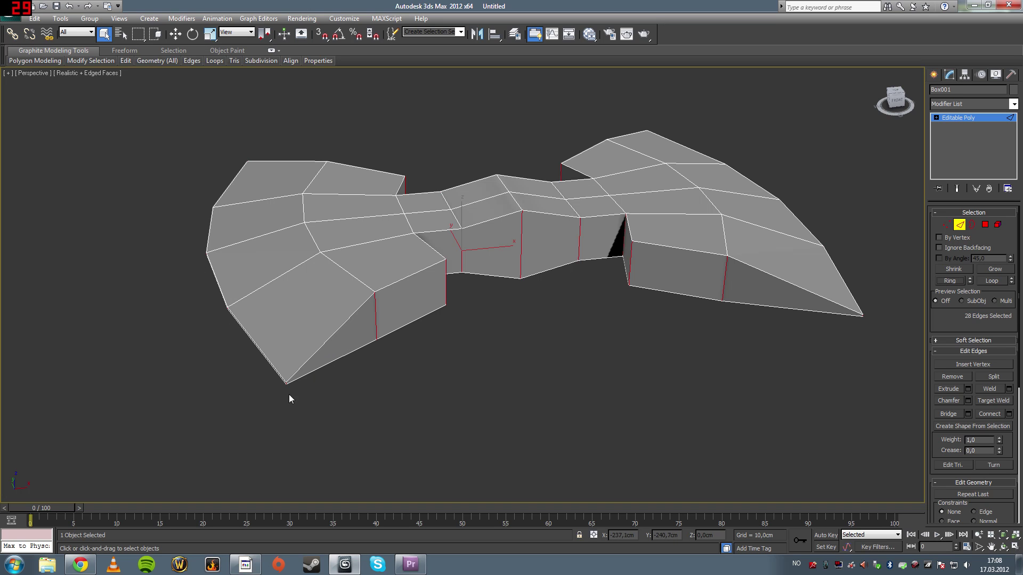
{"action": "middle_click_drag", "start_coordinate": [307, 385], "coordinate": [389, 362]}
{"action": "key", "text": "super"}
{"action": "left_click", "coordinate": [401, 358]}
Step: Try a loop selection of the lengthwise centre edges running through both blades
{"action": "left_click", "coordinate": [509, 190]}
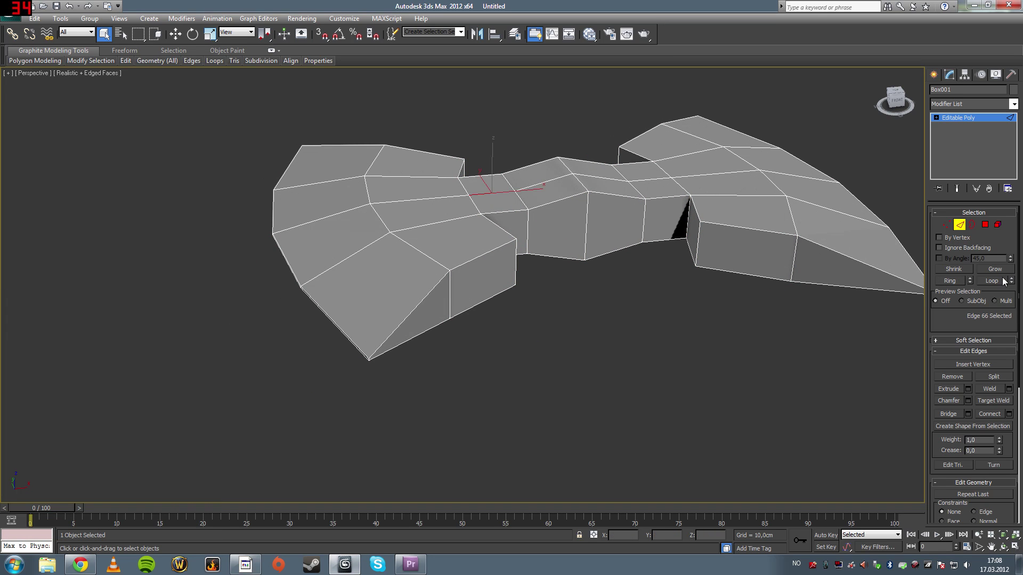
{"action": "left_click", "coordinate": [999, 282]}
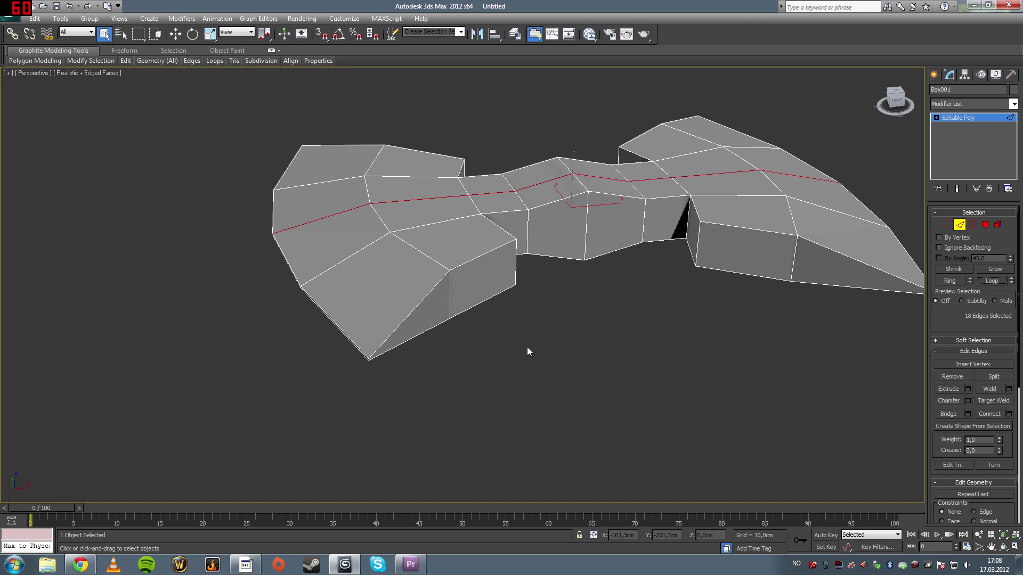
{"action": "mouse_move", "coordinate": [482, 347]}
{"action": "middle_mouse_down", "text": "alt"}
{"action": "mouse_move", "coordinate": [520, 368]}
{"action": "mouse_move", "coordinate": [479, 347]}
{"action": "middle_mouse_up", "text": "alt"}
{"action": "middle_click_drag", "start_coordinate": [637, 336], "coordinate": [546, 356]}
Step: Try the edge loop around the handle's middle, and select the loop through the mirrored blade's middle column instead
{"action": "left_click", "coordinate": [481, 253]}
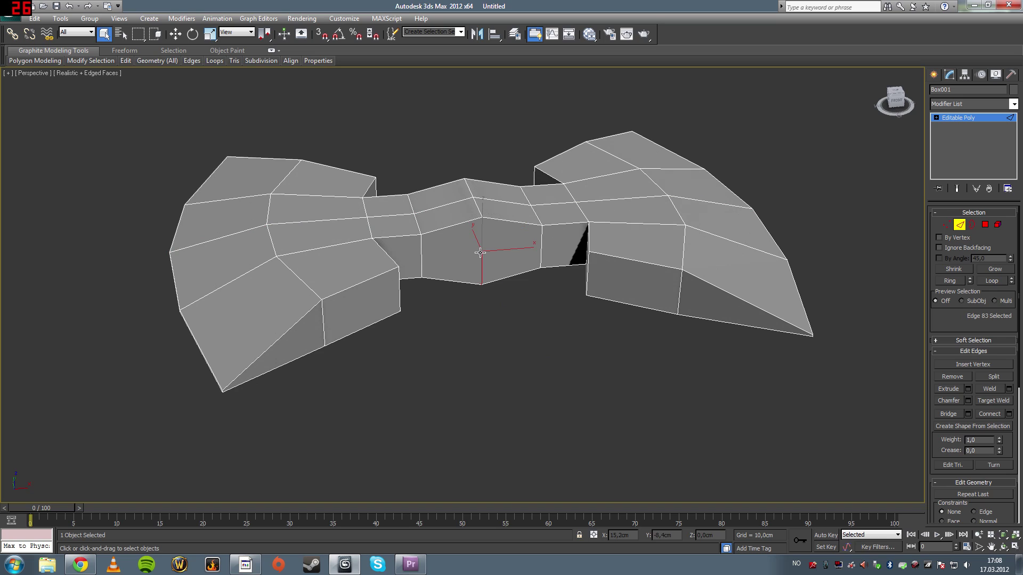
{"action": "left_click", "coordinate": [987, 282]}
{"action": "left_click", "coordinate": [834, 368]}
{"action": "left_click", "coordinate": [683, 256]}
{"action": "left_click", "coordinate": [991, 280]}
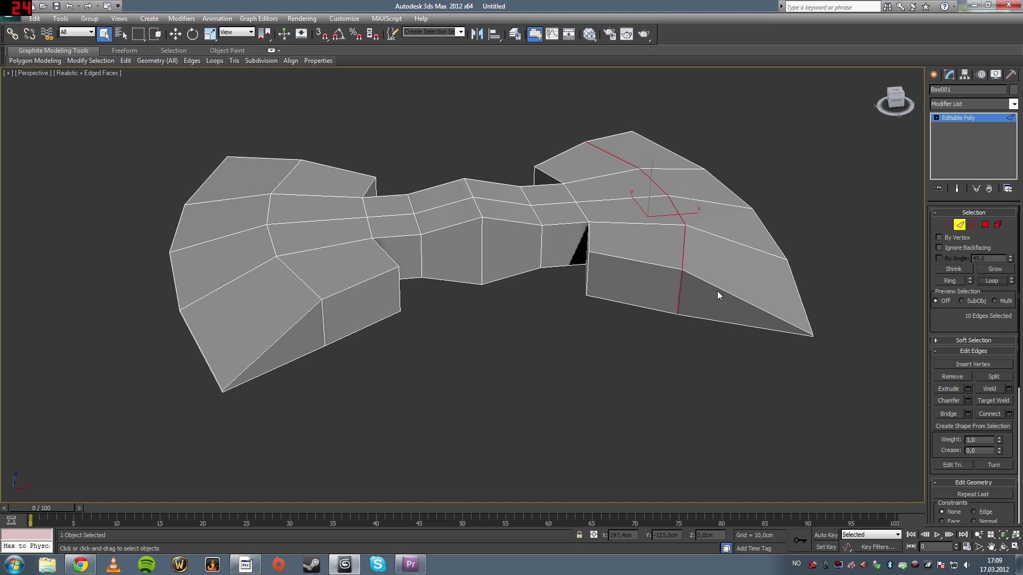
Step: Connect the ring of vertical side edges around the axe head with 1 segment
{"action": "left_click", "coordinate": [480, 258]}
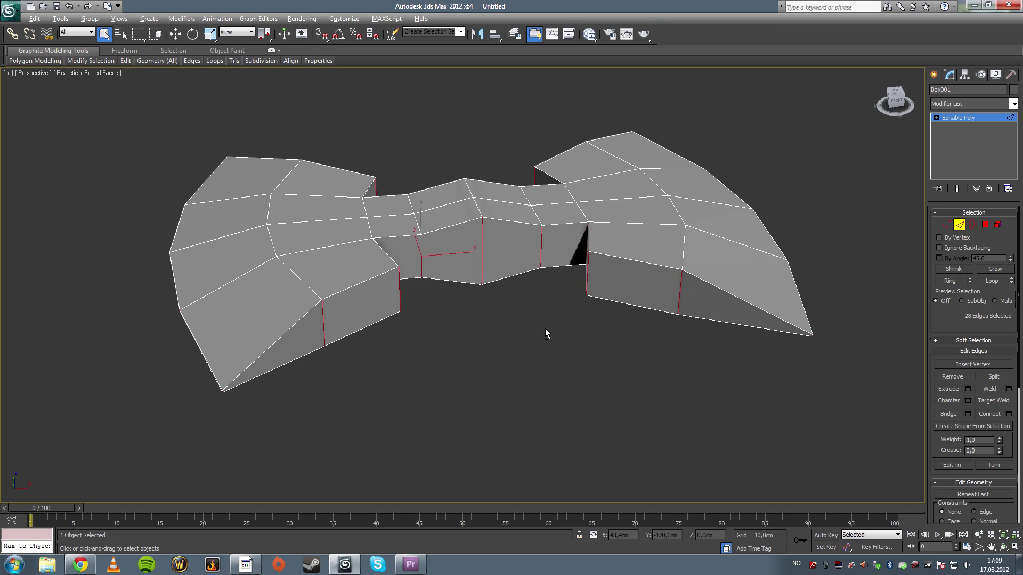
{"action": "middle_click_drag", "start_coordinate": [545, 329], "coordinate": [564, 321], "text": "alt"}
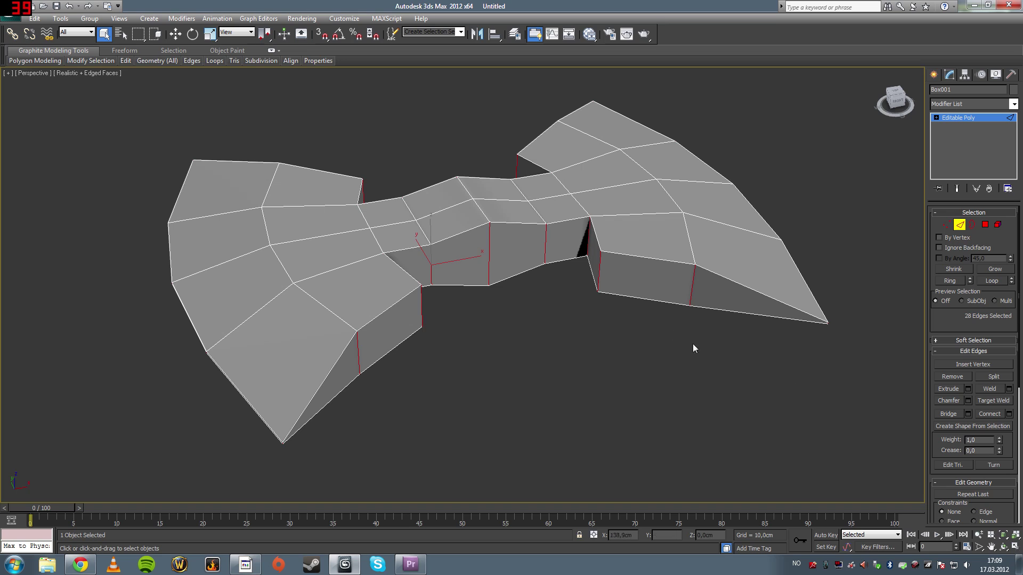
{"action": "left_click", "coordinate": [1009, 415]}
{"action": "middle_click_drag", "start_coordinate": [629, 267], "coordinate": [506, 251], "text": "alt"}
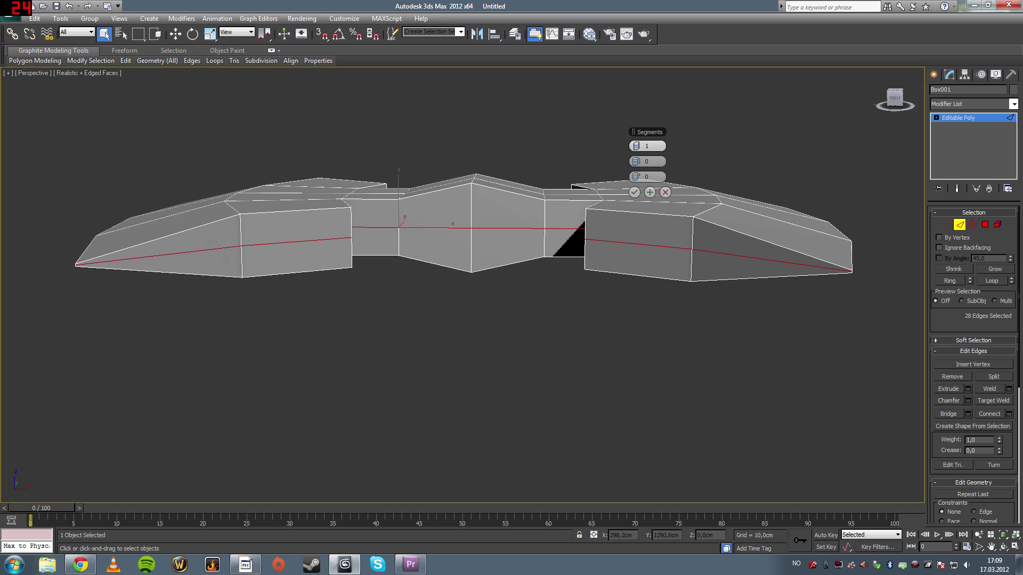
{"action": "left_click", "coordinate": [634, 192]}
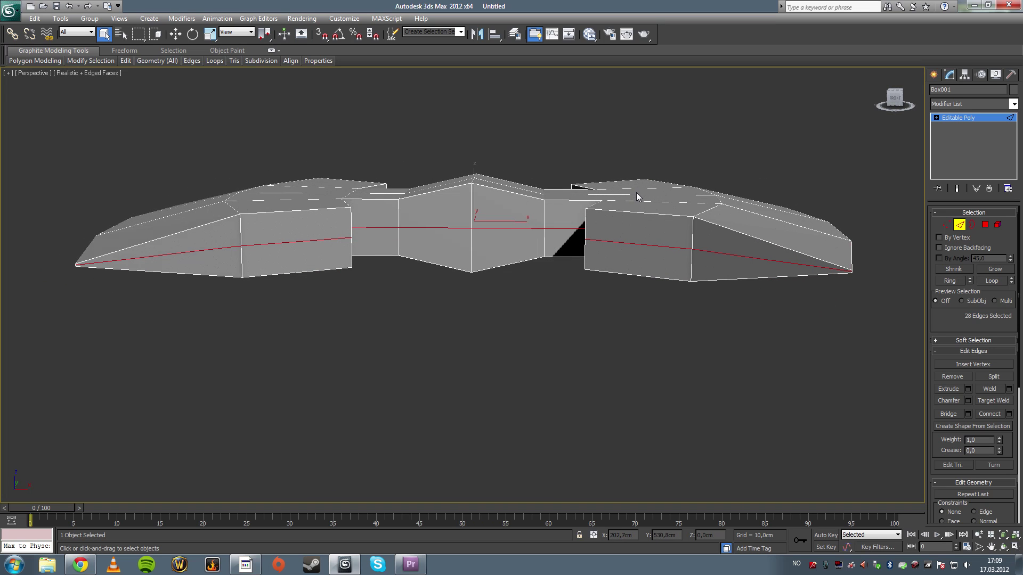
Step: In the front view, scale the central hub's mid-height vertices outward along X so its sides become pointed
{"action": "left_click", "coordinate": [947, 225]}
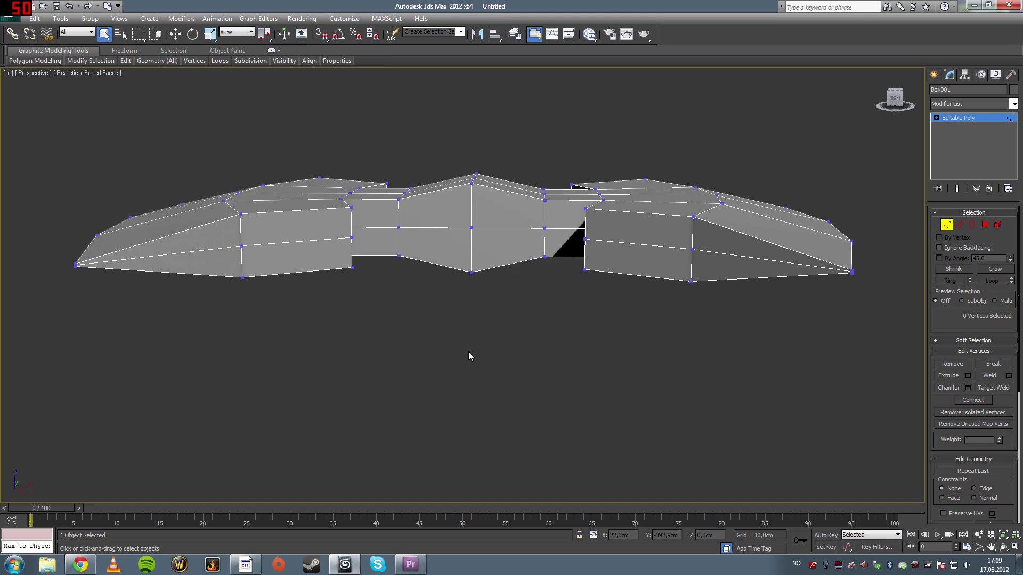
{"action": "key", "text": "alt+w"}
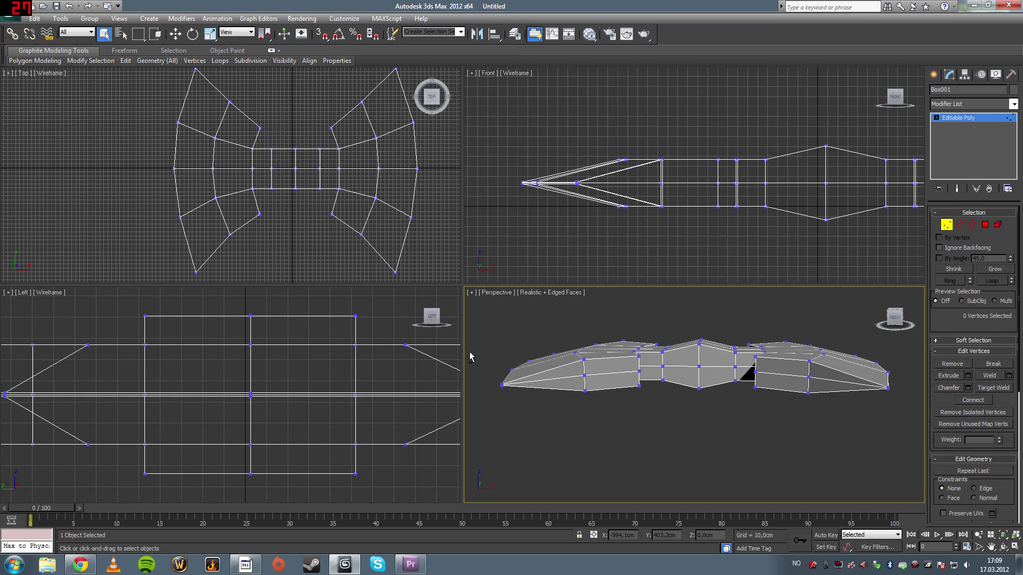
{"action": "middle_click_drag", "start_coordinate": [780, 196], "coordinate": [593, 208]}
{"action": "key", "text": "alt+w"}
{"action": "middle_click_drag", "start_coordinate": [477, 300], "coordinate": [553, 276]}
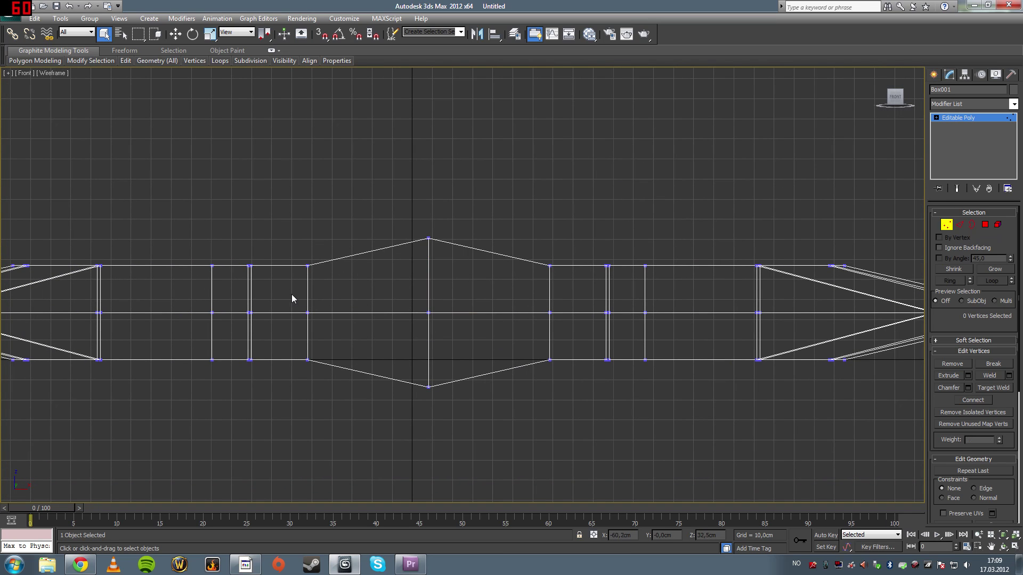
{"action": "mouse_move", "coordinate": [545, 337]}
{"action": "middle_mouse_down"}
{"action": "mouse_move", "coordinate": [511, 324]}
{"action": "mouse_move", "coordinate": [541, 324]}
{"action": "middle_mouse_up"}
{"action": "left_click", "coordinate": [210, 34]}
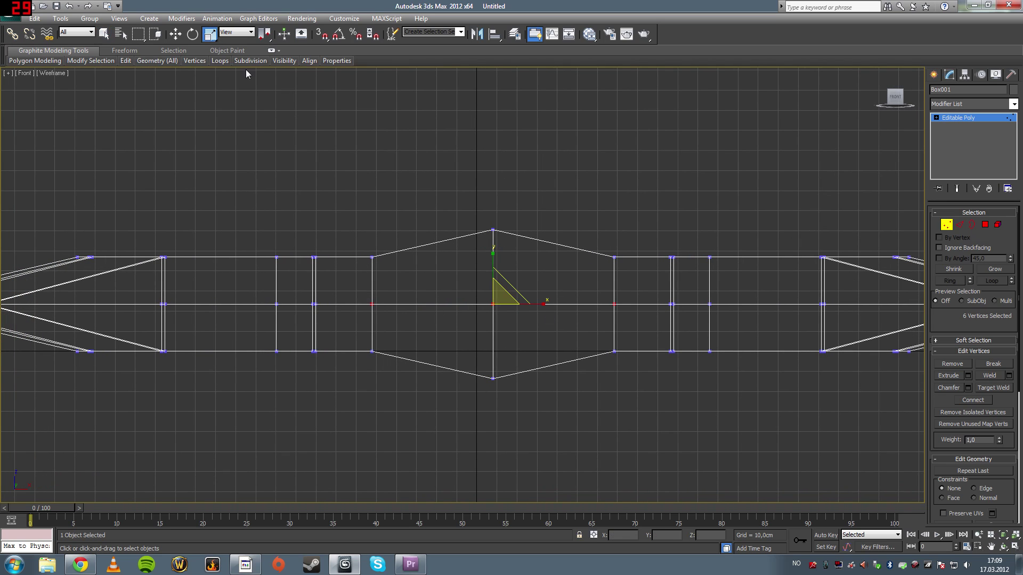
{"action": "left_click_drag", "start_coordinate": [545, 303], "coordinate": [550, 304]}
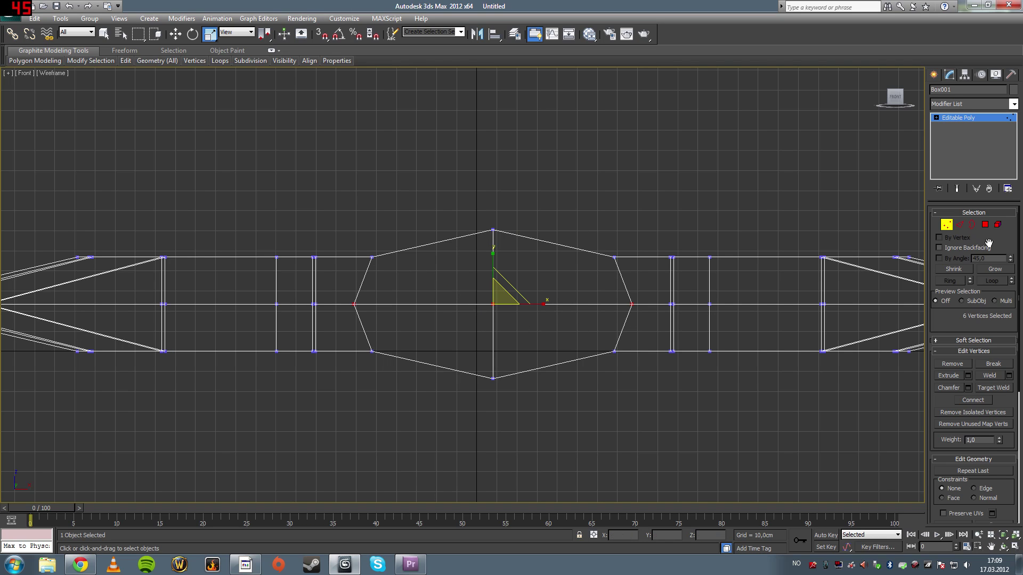
Step: Leave vertex editing and reselect the axe head in an angled perspective view
{"action": "left_click", "coordinate": [944, 226]}
{"action": "left_click", "coordinate": [680, 454]}
{"action": "key", "text": "alt+w"}
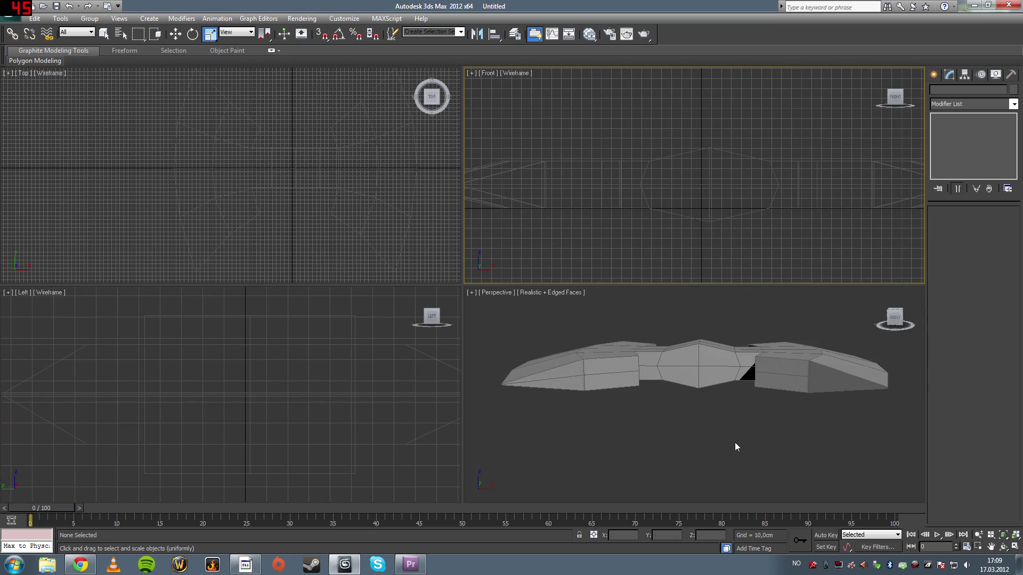
{"action": "left_click", "coordinate": [734, 444]}
{"action": "key", "text": "alt+w"}
{"action": "left_click", "coordinate": [1003, 546]}
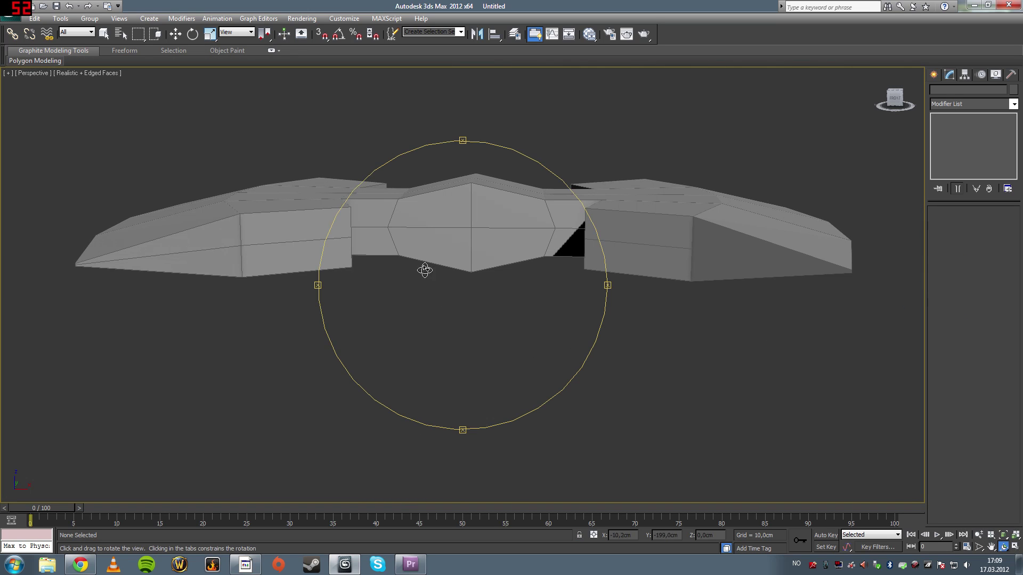
{"action": "left_click_drag", "start_coordinate": [423, 265], "coordinate": [362, 252]}
{"action": "key", "text": "q"}
{"action": "left_click", "coordinate": [511, 256]}
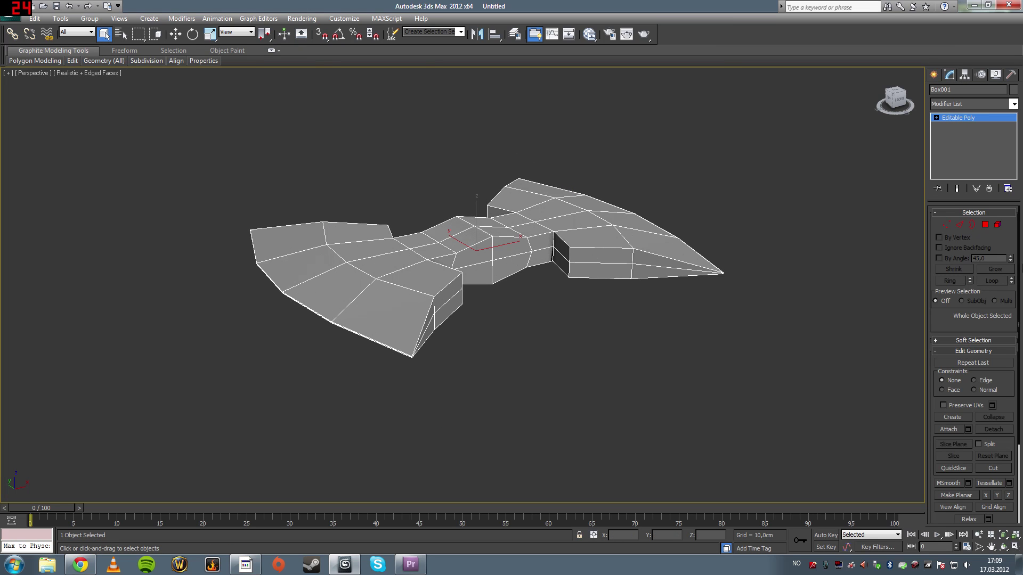
Step: Try selecting the polygons on the hub's two end faces one by one and applying Inset
{"action": "left_click", "coordinate": [985, 225]}
{"action": "left_click", "coordinate": [479, 256]}
{"action": "left_click", "coordinate": [478, 271], "text": "ctrl"}
{"action": "left_click", "coordinate": [506, 250], "text": "ctrl"}
{"action": "left_click", "coordinate": [499, 269], "text": "ctrl"}
{"action": "middle_click_drag", "start_coordinate": [416, 273], "coordinate": [526, 275], "text": "alt"}
{"action": "left_click", "coordinate": [468, 263], "text": "ctrl"}
{"action": "left_click", "coordinate": [515, 264], "text": "ctrl"}
{"action": "left_click", "coordinate": [514, 287], "text": "ctrl"}
{"action": "left_click", "coordinate": [484, 285], "text": "ctrl"}
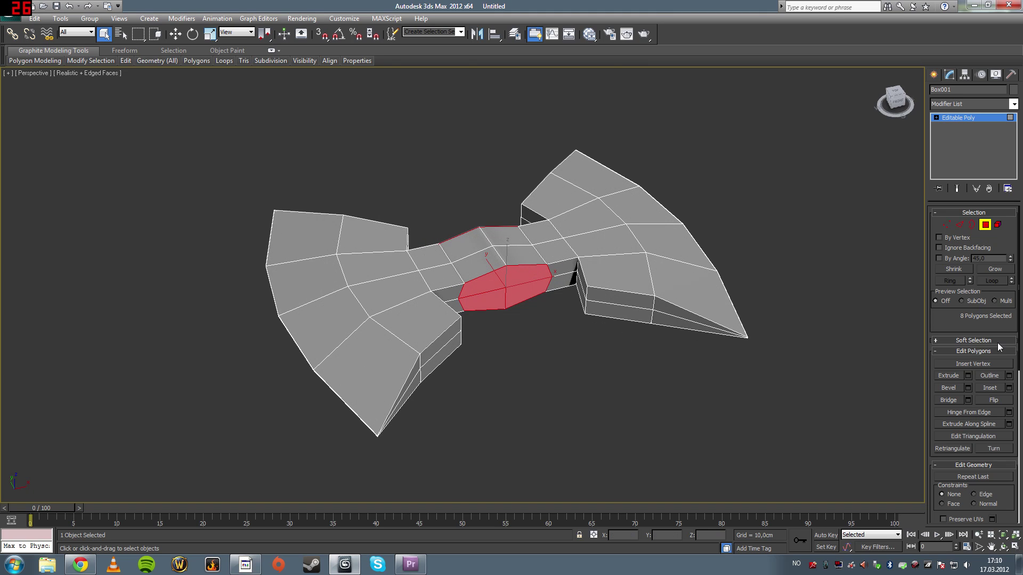
{"action": "middle_click_drag", "start_coordinate": [602, 338], "coordinate": [598, 328], "text": "alt"}
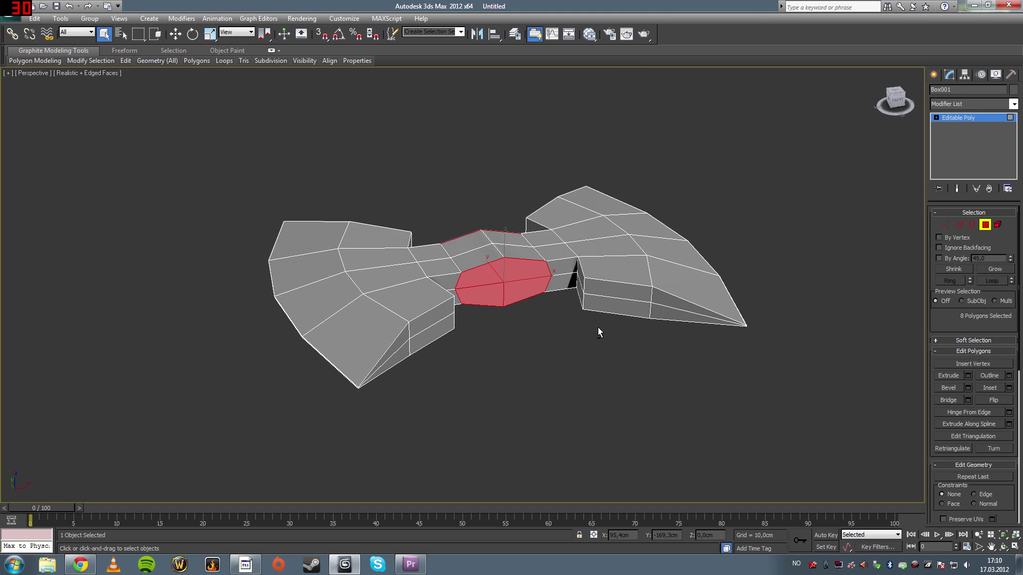
{"action": "left_click", "coordinate": [1010, 388]}
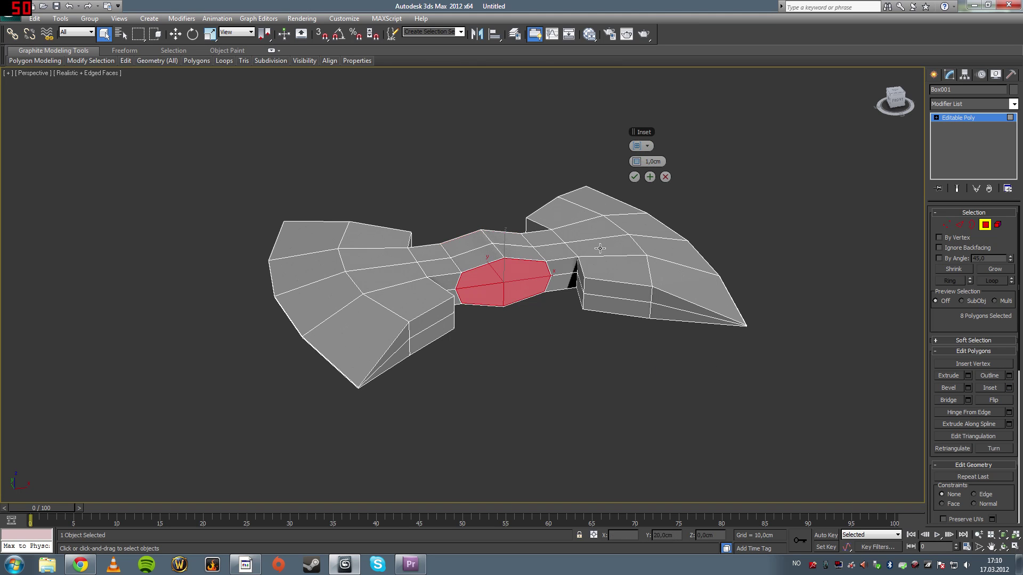
{"action": "left_click", "coordinate": [666, 177]}
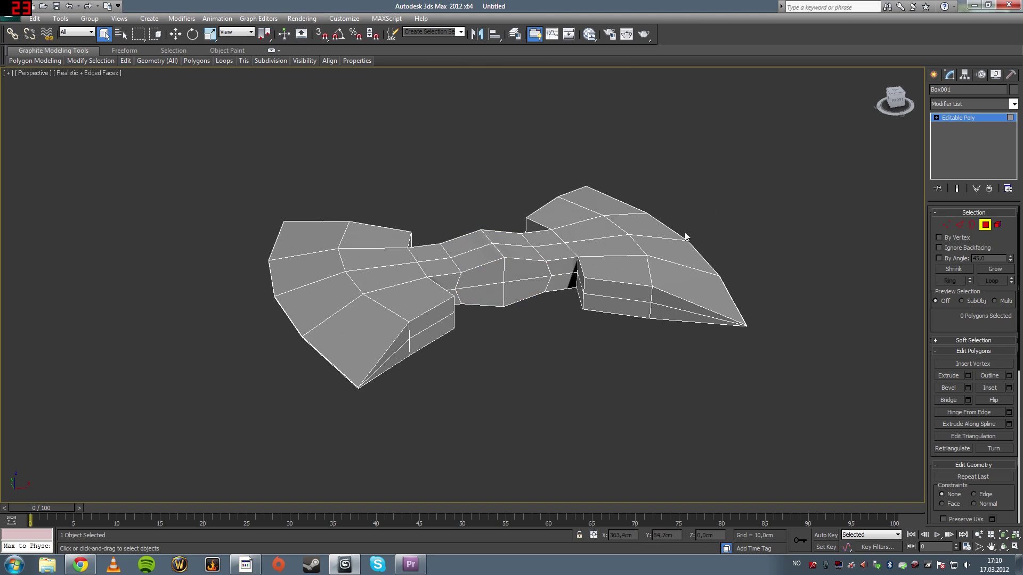
Step: Select the polygons of both octagonal end faces of the hub together in the front view
{"action": "key", "text": "alt+w"}
{"action": "left_click_drag", "start_coordinate": [685, 171], "coordinate": [726, 203]}
{"action": "key", "text": "alt+w"}
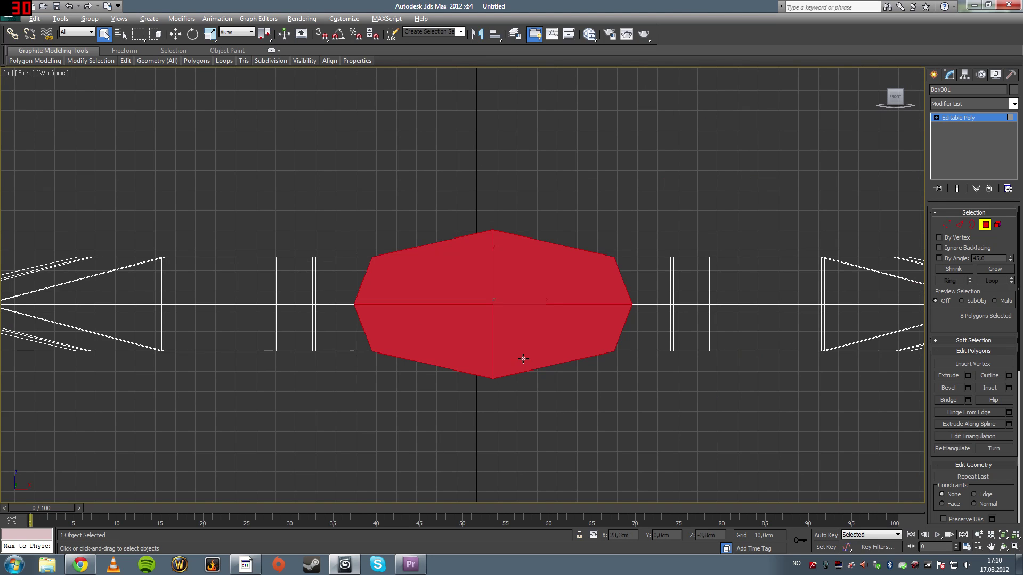
{"action": "key", "text": "alt+w"}
{"action": "left_click", "coordinate": [1003, 547]}
{"action": "left_click", "coordinate": [723, 439]}
{"action": "key", "text": "alt+w"}
Step: Inset the selected hub end faces by 9.0 cm
{"action": "left_click_drag", "start_coordinate": [682, 399], "coordinate": [470, 300]}
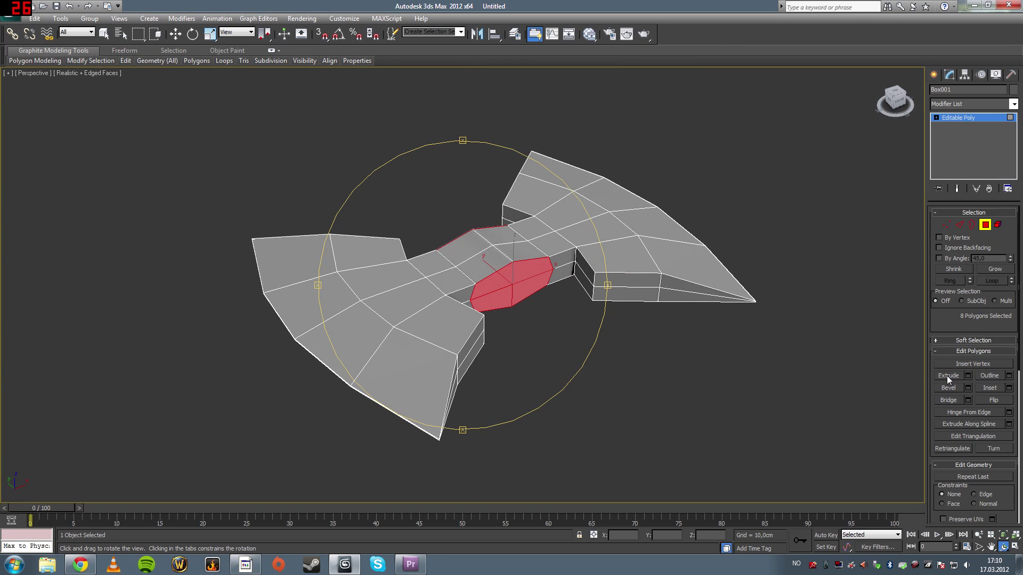
{"action": "left_click", "coordinate": [1009, 391]}
{"action": "left_click_drag", "start_coordinate": [673, 370], "coordinate": [471, 300]}
{"action": "scroll", "coordinate": [471, 300], "scroll_direction": "up", "scroll_amount": 6}
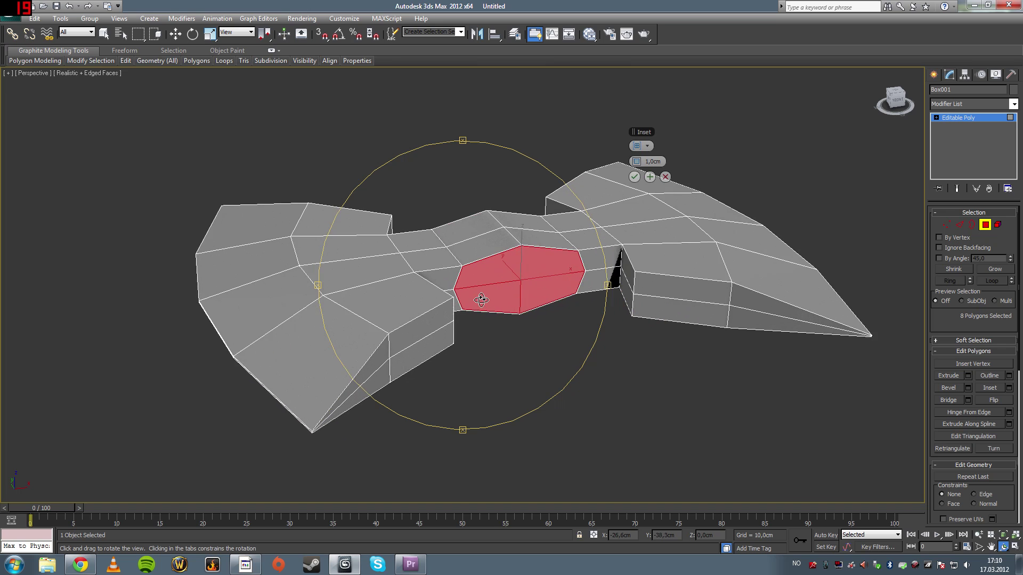
{"action": "middle_click_drag", "start_coordinate": [538, 272], "coordinate": [513, 302]}
{"action": "left_click_drag", "start_coordinate": [513, 302], "coordinate": [494, 291]}
{"action": "scroll", "coordinate": [514, 290], "scroll_direction": "up", "scroll_amount": 4}
{"action": "scroll", "coordinate": [494, 290], "scroll_direction": "up", "scroll_amount": 2}
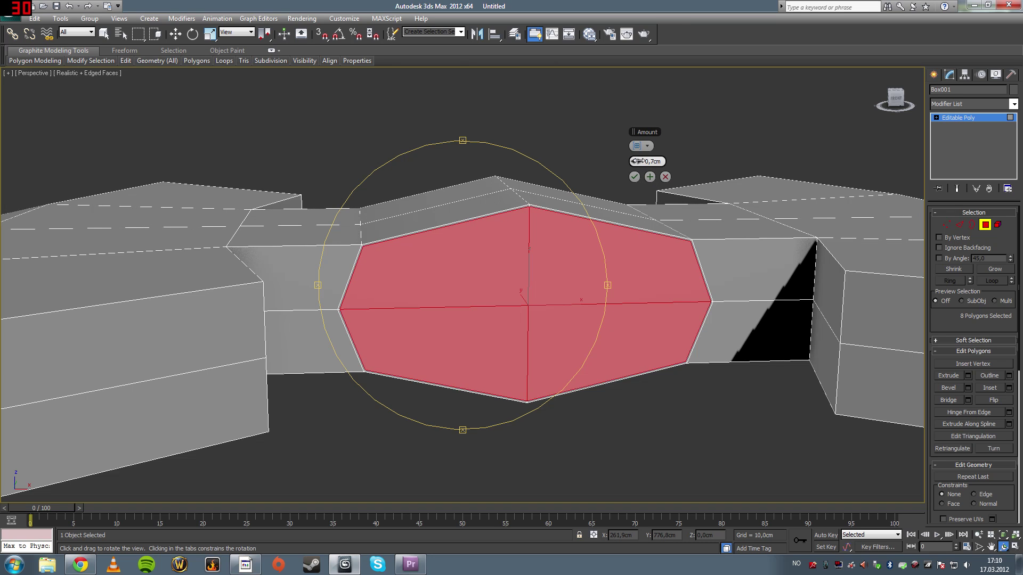
{"action": "left_click_drag", "start_coordinate": [641, 161], "coordinate": [685, 176]}
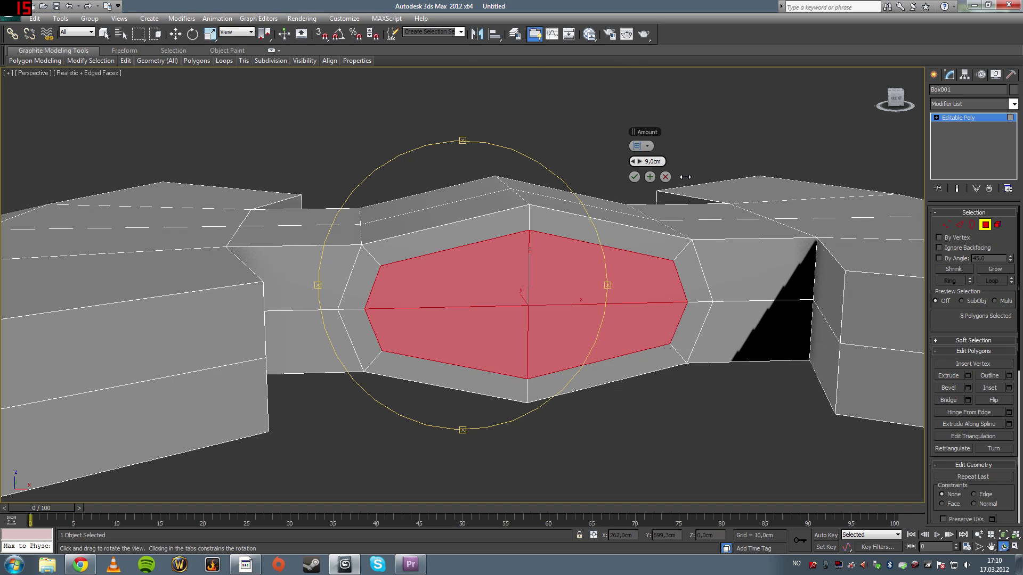
{"action": "left_click_drag", "start_coordinate": [454, 322], "coordinate": [585, 296]}
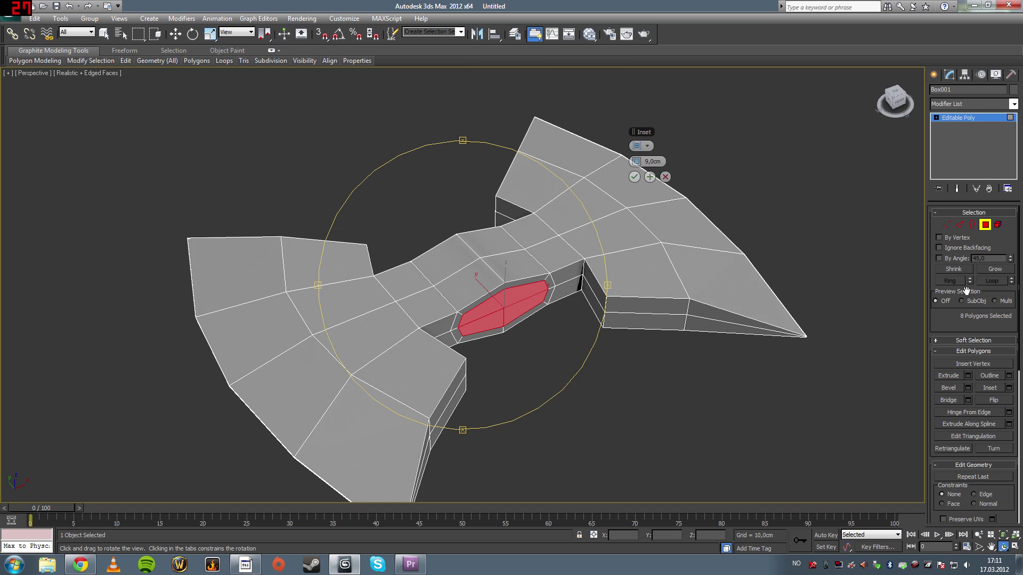
{"action": "left_click", "coordinate": [632, 176]}
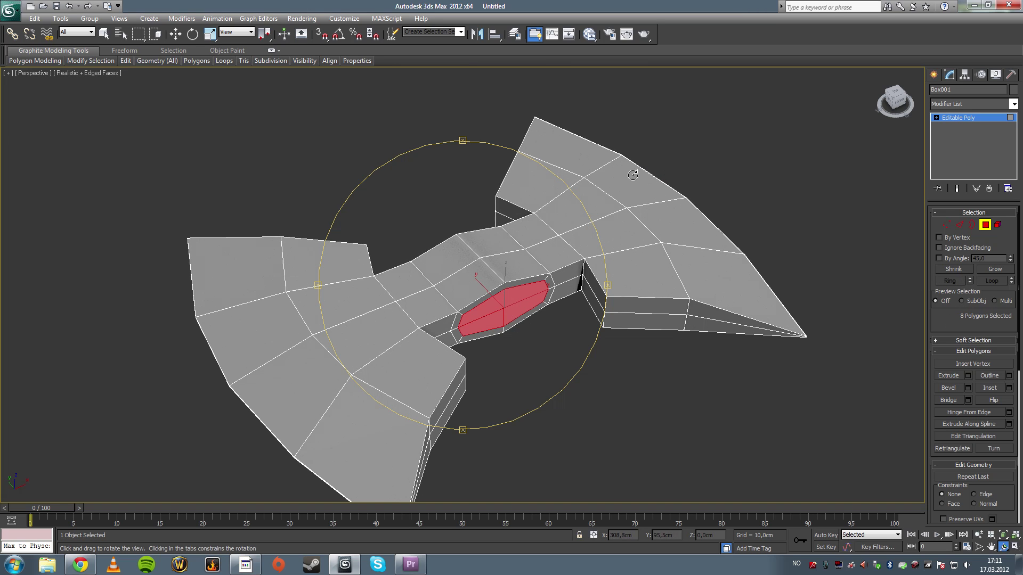
Step: Extrude both inset hub faces outward by 91.0 cm
{"action": "left_click_drag", "start_coordinate": [527, 289], "coordinate": [575, 337]}
{"action": "left_click", "coordinate": [968, 376]}
{"action": "left_click_drag", "start_coordinate": [635, 161], "coordinate": [64, 161]}
{"action": "left_click_drag", "start_coordinate": [472, 362], "coordinate": [434, 257]}
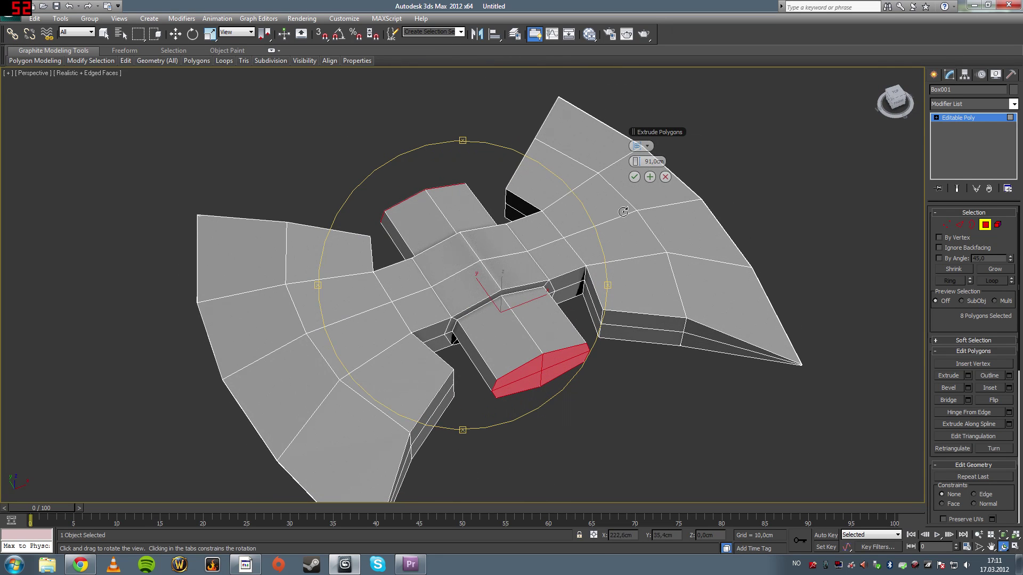
{"action": "left_click", "coordinate": [634, 176]}
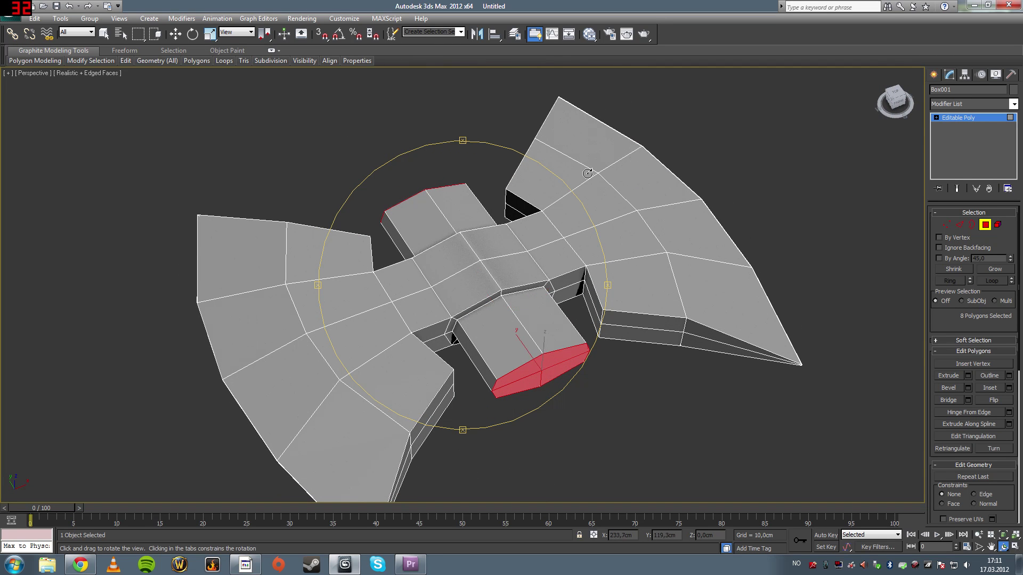
Step: Scale the extruded end faces narrower along X, and clear the polygon selection
{"action": "left_click", "coordinate": [210, 33]}
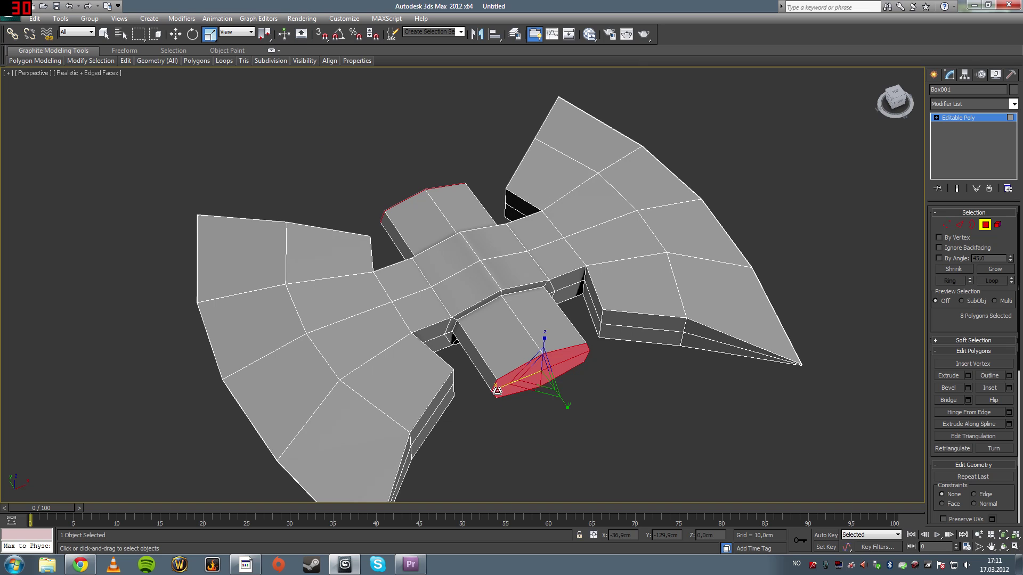
{"action": "left_click_drag", "start_coordinate": [497, 390], "coordinate": [506, 389]}
{"action": "left_click", "coordinate": [520, 436]}
{"action": "middle_click_drag", "start_coordinate": [520, 436], "coordinate": [584, 411], "text": "alt"}
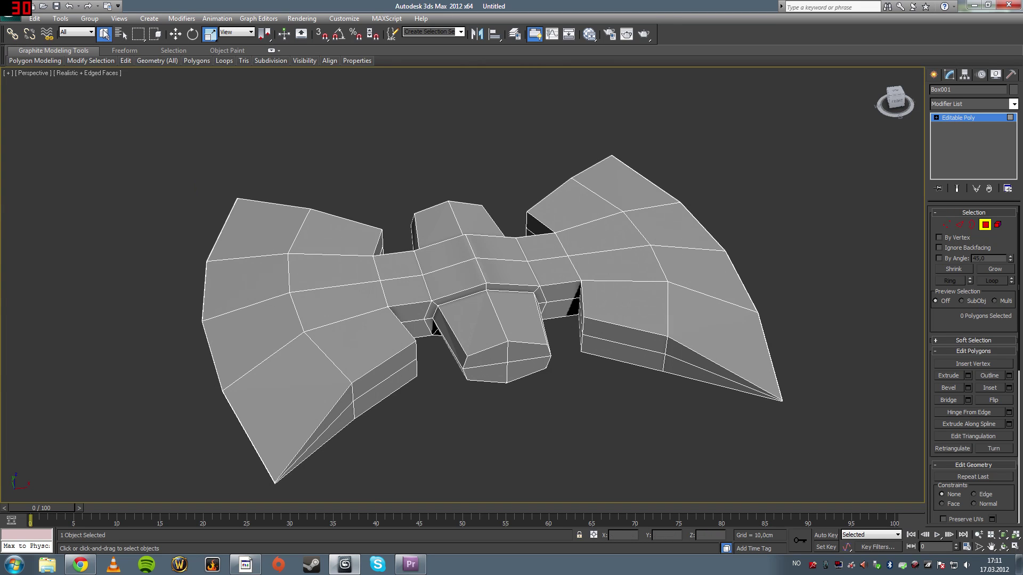
Step: Select the four polygons on the front stub's end and extrude them 321.6 cm as the handle
{"action": "middle_click_drag", "start_coordinate": [543, 439], "coordinate": [596, 393], "text": "alt"}
{"action": "left_click", "coordinate": [540, 363]}
{"action": "left_click", "coordinate": [565, 345], "text": "ctrl"}
{"action": "left_click", "coordinate": [566, 358], "text": "ctrl"}
{"action": "left_click", "coordinate": [540, 373], "text": "ctrl"}
{"action": "scroll", "coordinate": [597, 449], "scroll_direction": "down", "scroll_amount": 3}
{"action": "middle_click_drag", "start_coordinate": [796, 361], "coordinate": [597, 348], "text": "alt"}
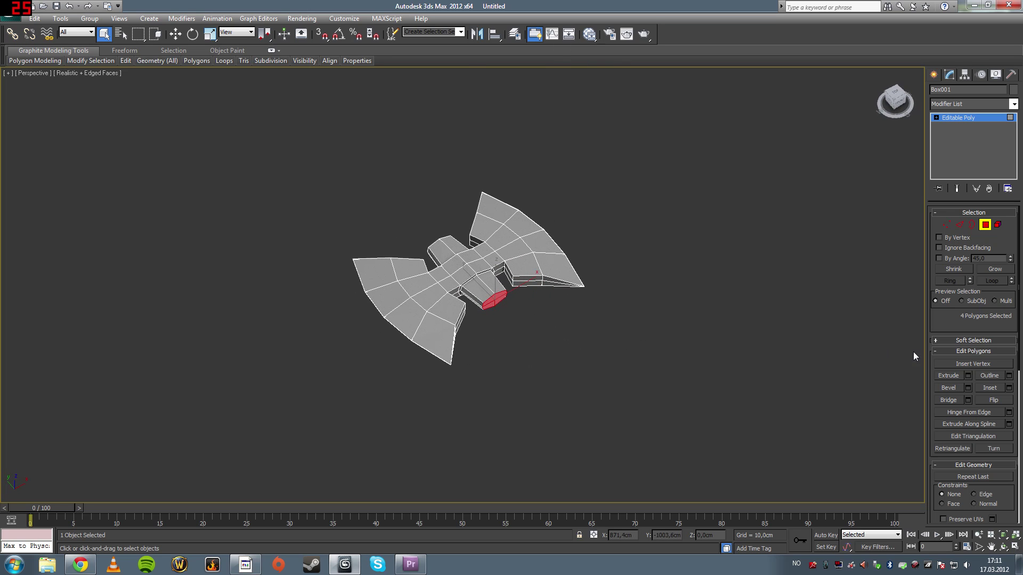
{"action": "left_click", "coordinate": [968, 375]}
{"action": "left_click_drag", "start_coordinate": [636, 162], "coordinate": [886, 324]}
{"action": "left_click", "coordinate": [634, 176]}
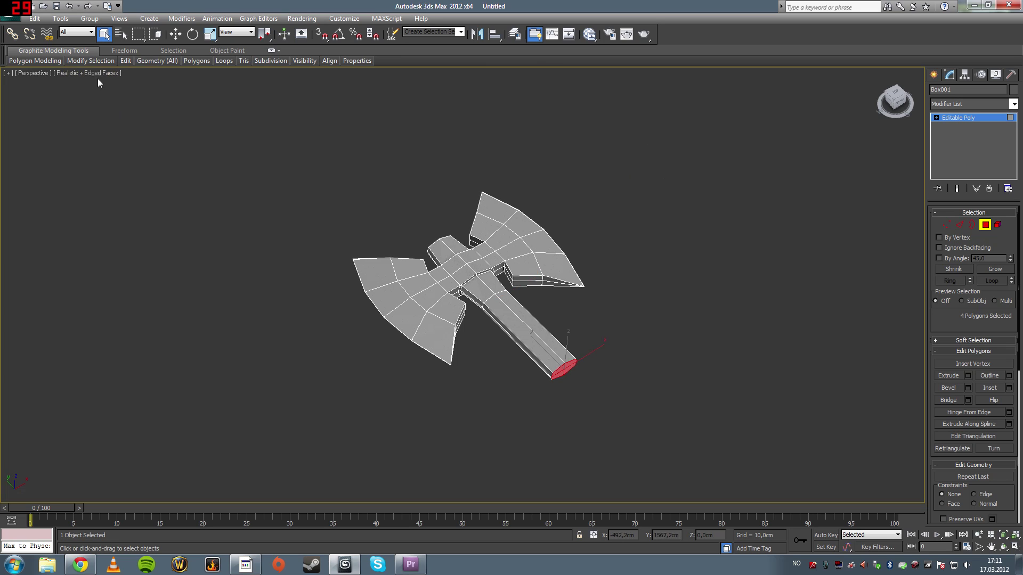
Step: Scale the handle's end polygons slightly narrower along X
{"action": "left_click", "coordinate": [205, 34]}
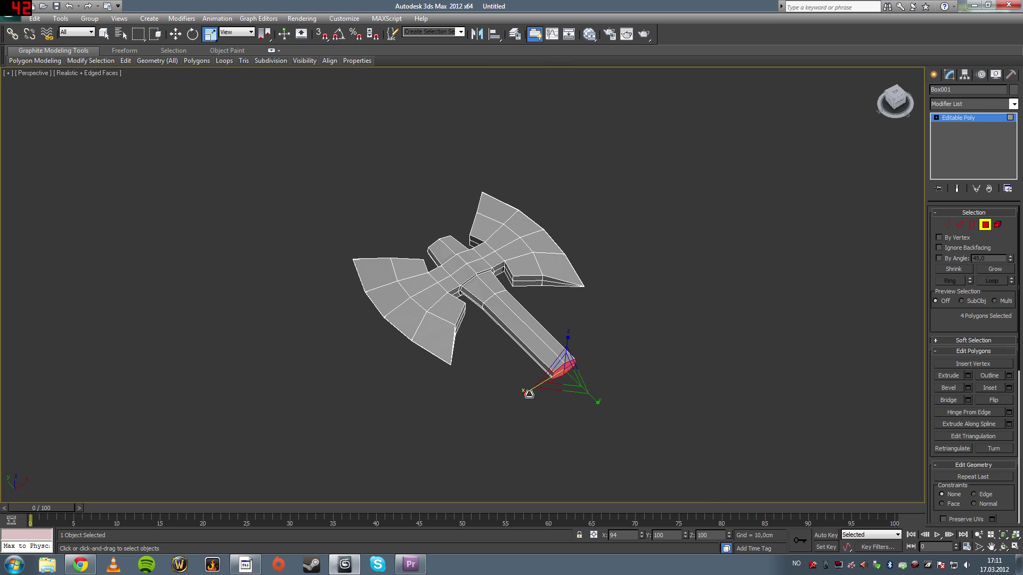
{"action": "left_click", "coordinate": [507, 407]}
{"action": "middle_click_drag", "start_coordinate": [507, 407], "coordinate": [547, 357], "text": "alt"}
{"action": "left_click", "coordinate": [105, 33]}
{"action": "middle_click_drag", "start_coordinate": [712, 286], "coordinate": [574, 382], "text": "alt"}
Step: Extrude the four polygons at the handle's end by another 137.8 cm
{"action": "left_click", "coordinate": [540, 347], "text": "ctrl"}
{"action": "left_click", "coordinate": [549, 344], "text": "ctrl"}
{"action": "middle_click_drag", "start_coordinate": [673, 390], "coordinate": [522, 349]}
{"action": "middle_click_drag", "start_coordinate": [600, 345], "coordinate": [833, 341], "text": "alt"}
{"action": "left_click", "coordinate": [968, 376]}
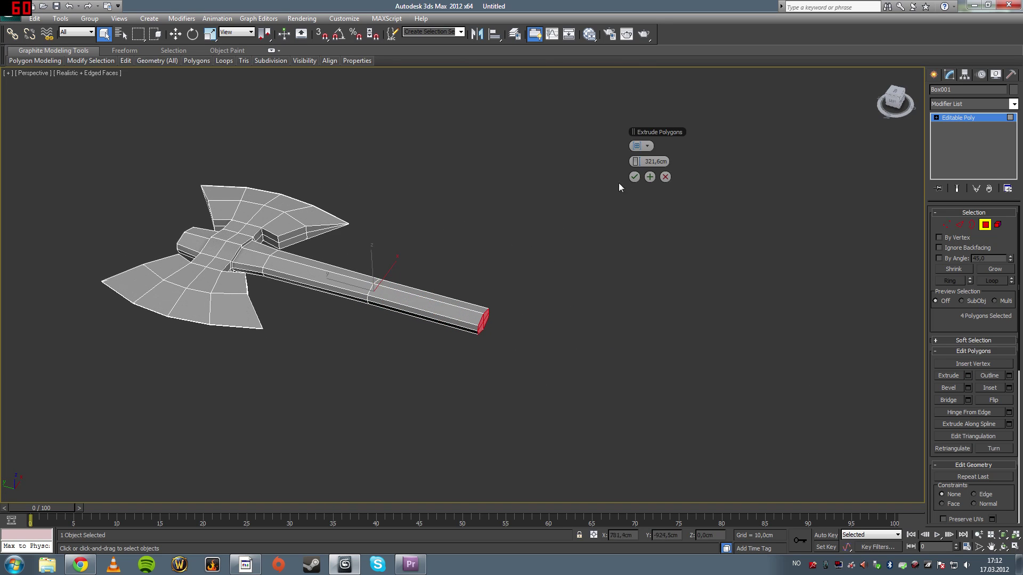
{"action": "left_click_drag", "start_coordinate": [637, 162], "coordinate": [640, 458]}
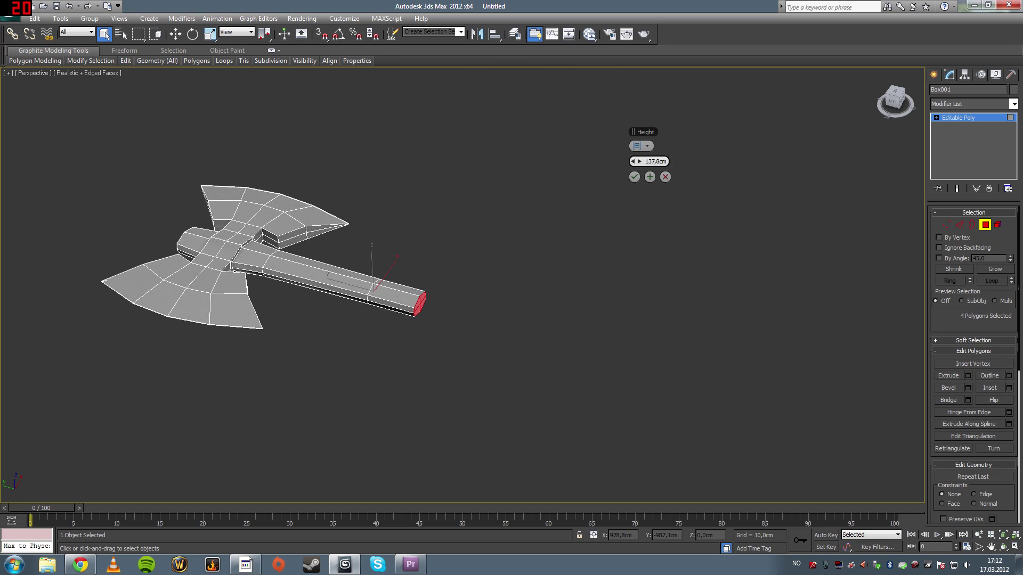
{"action": "left_click", "coordinate": [650, 179]}
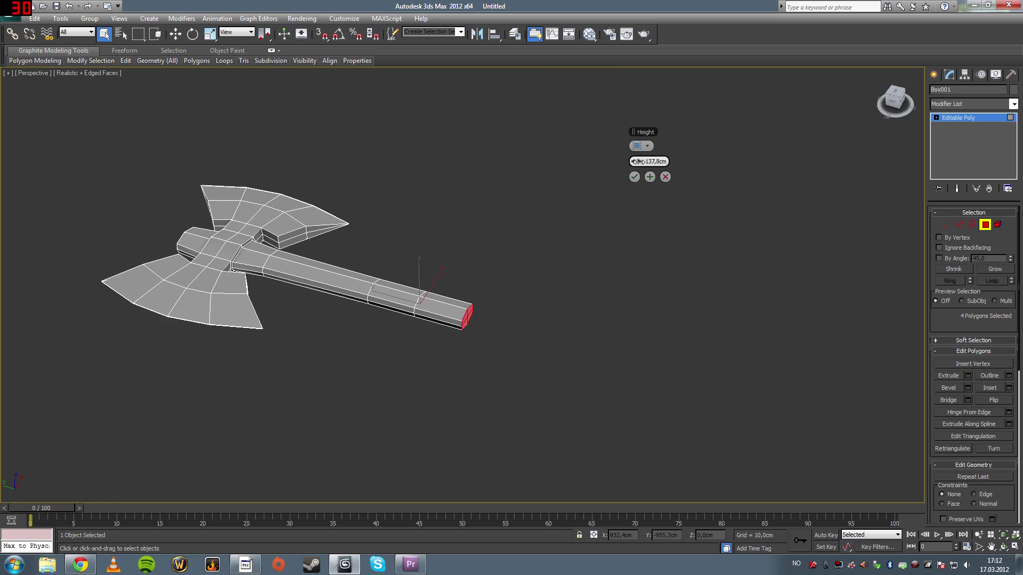
Step: Extrude the four polygons at the handle's end 17.4 cm as a narrow band, followed by a 657.9 cm grip section
{"action": "left_click_drag", "start_coordinate": [635, 163], "coordinate": [989, 376]}
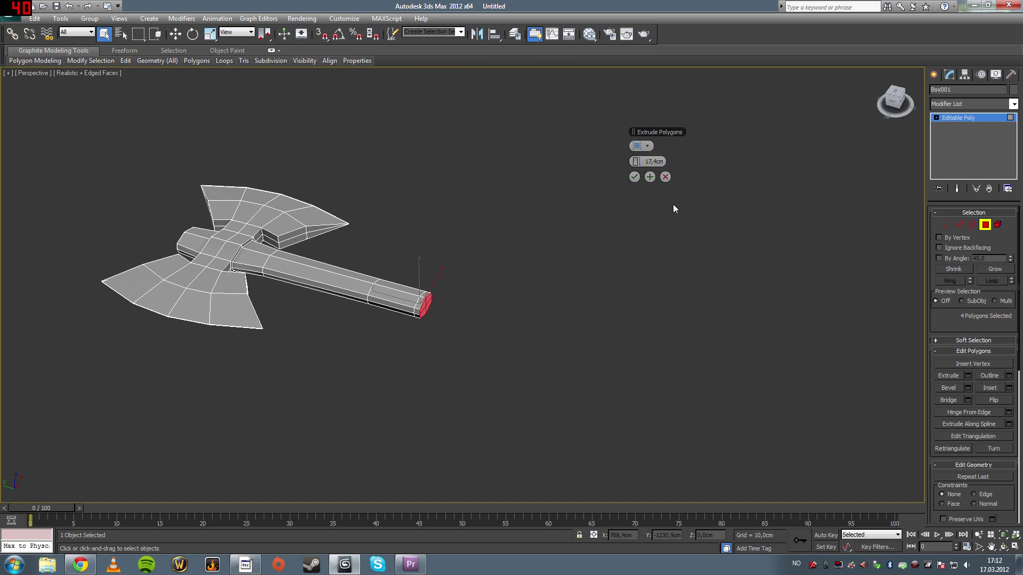
{"action": "left_click", "coordinate": [651, 178]}
{"action": "left_click_drag", "start_coordinate": [639, 161], "coordinate": [115, 274]}
{"action": "middle_click_drag", "start_coordinate": [425, 273], "coordinate": [415, 246]}
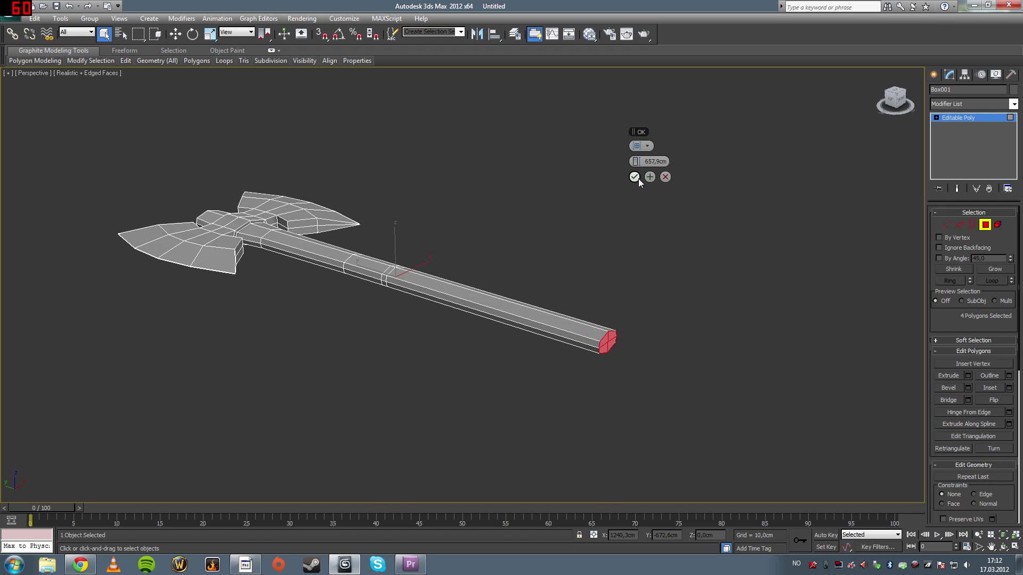
{"action": "middle_click_drag", "start_coordinate": [610, 206], "coordinate": [590, 251], "text": "alt"}
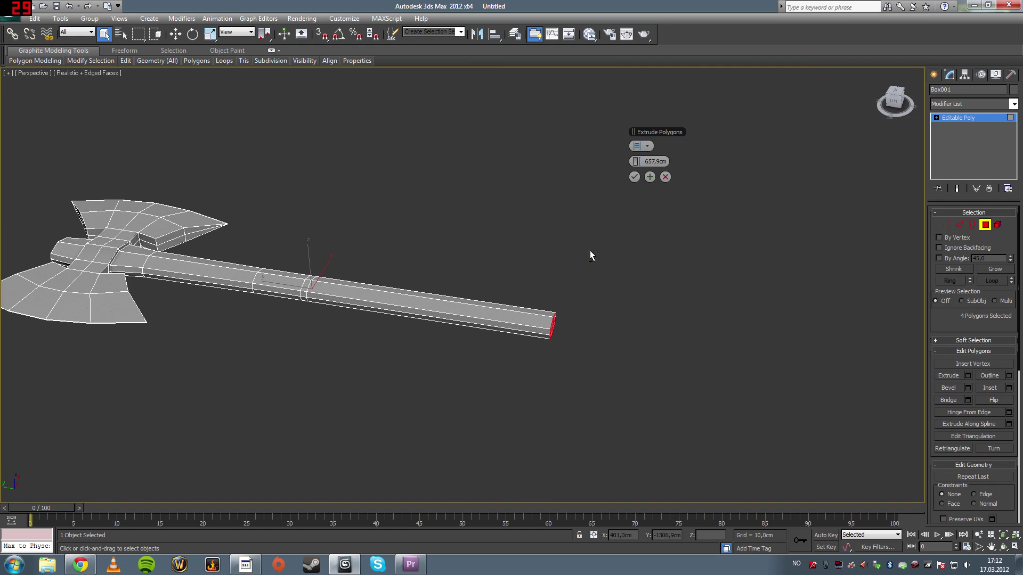
{"action": "left_click", "coordinate": [635, 177]}
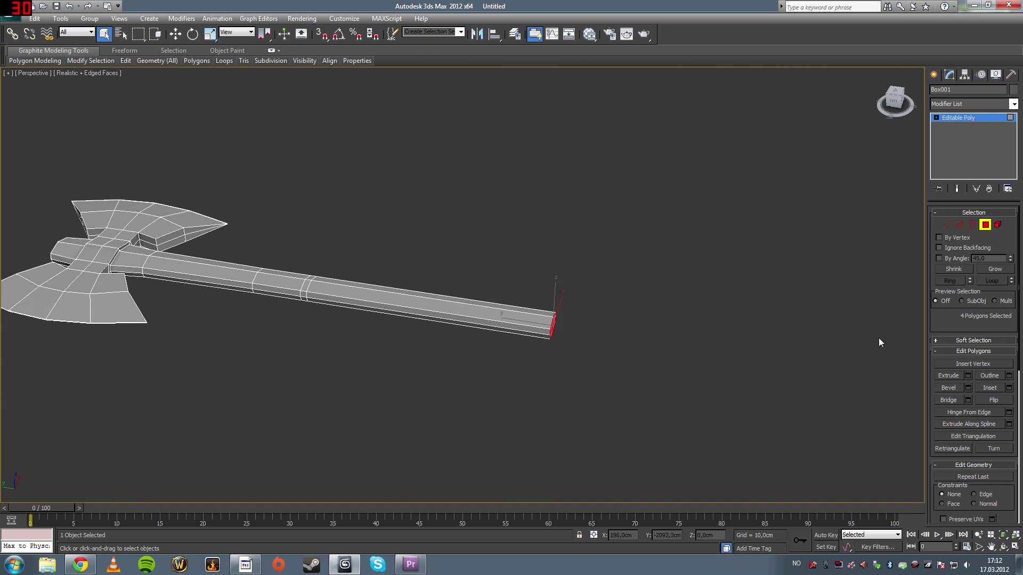
Step: Extrude the handle's four end polygons 17.9 cm for a second narrow band, followed by a 67.5 cm end section
{"action": "middle_click_drag", "start_coordinate": [878, 338], "coordinate": [858, 339], "text": "alt"}
{"action": "left_click", "coordinate": [968, 375]}
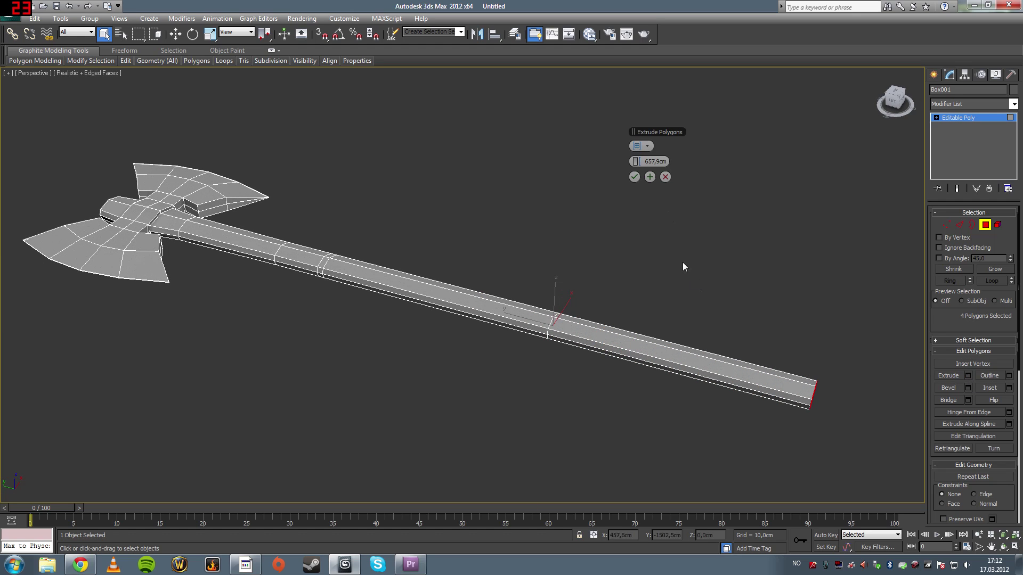
{"action": "left_click_drag", "start_coordinate": [640, 159], "coordinate": [145, 335]}
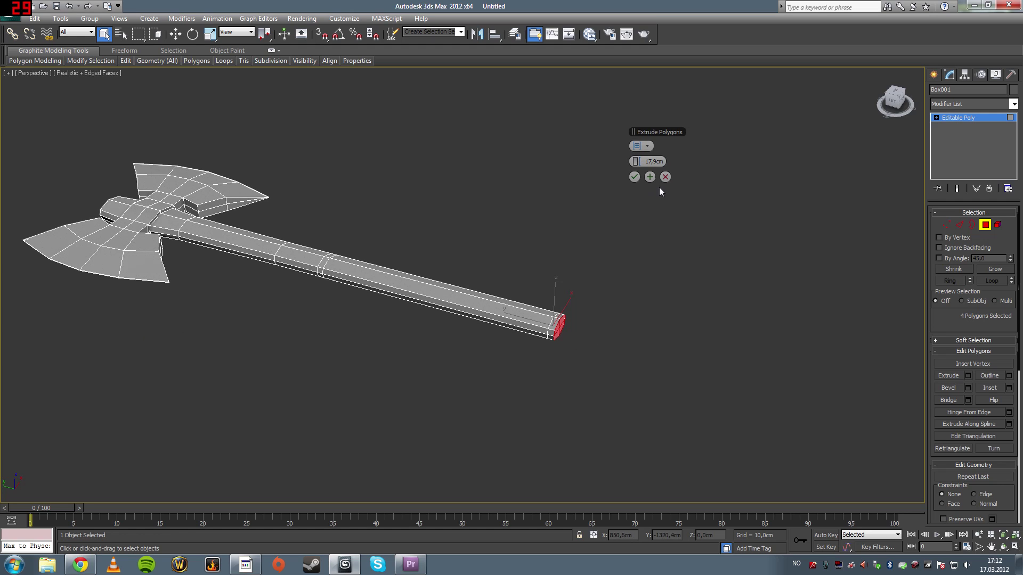
{"action": "left_click", "coordinate": [650, 177]}
{"action": "left_click_drag", "start_coordinate": [640, 161], "coordinate": [913, 165]}
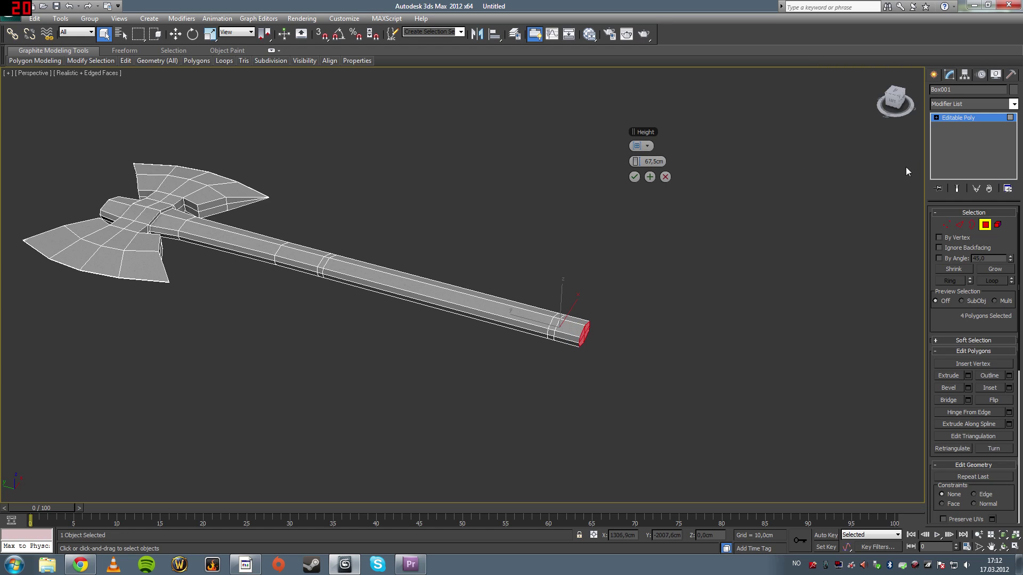
{"action": "left_click", "coordinate": [635, 177]}
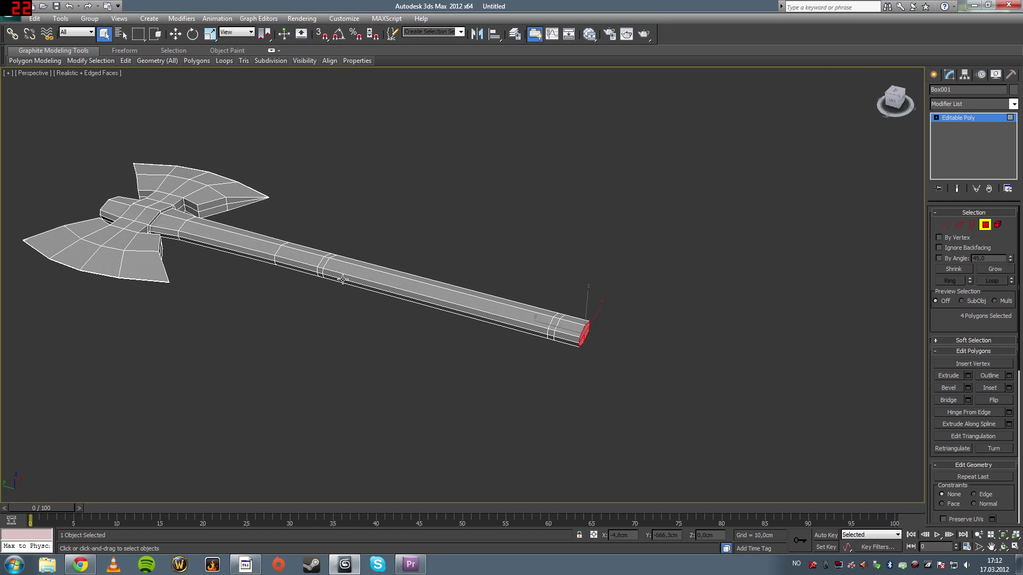
{"action": "middle_click_drag", "start_coordinate": [343, 279], "coordinate": [412, 258], "text": "alt"}
{"action": "left_click", "coordinate": [959, 226]}
{"action": "scroll", "coordinate": [627, 414], "scroll_direction": "up", "scroll_amount": 3}
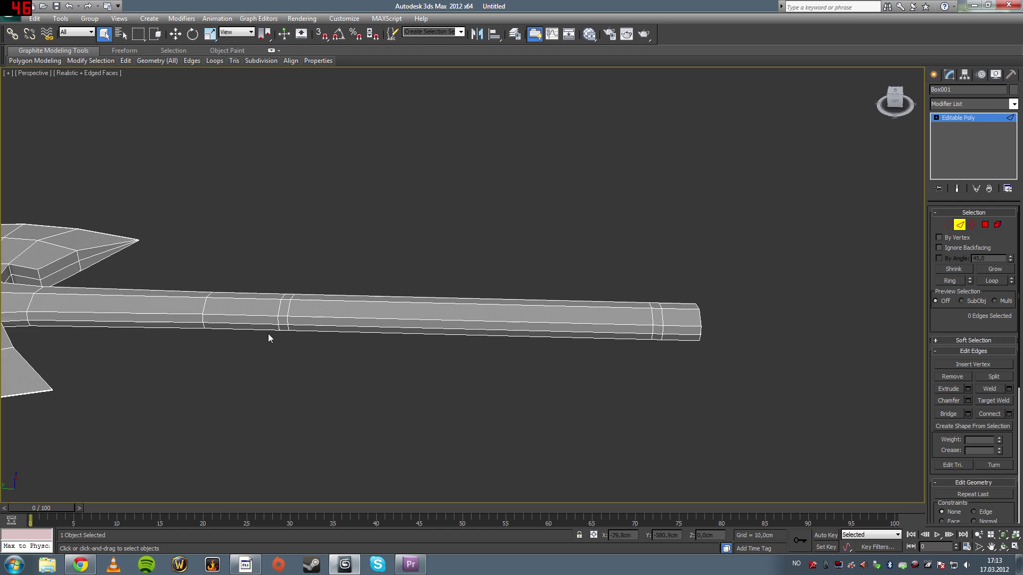
{"action": "left_click", "coordinate": [985, 226]}
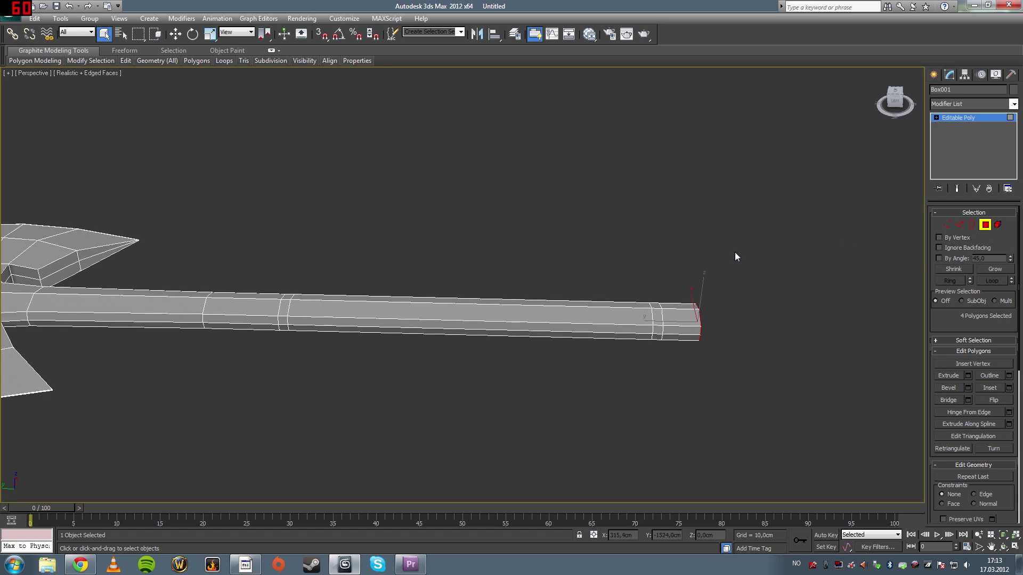
{"action": "left_click", "coordinate": [284, 309]}
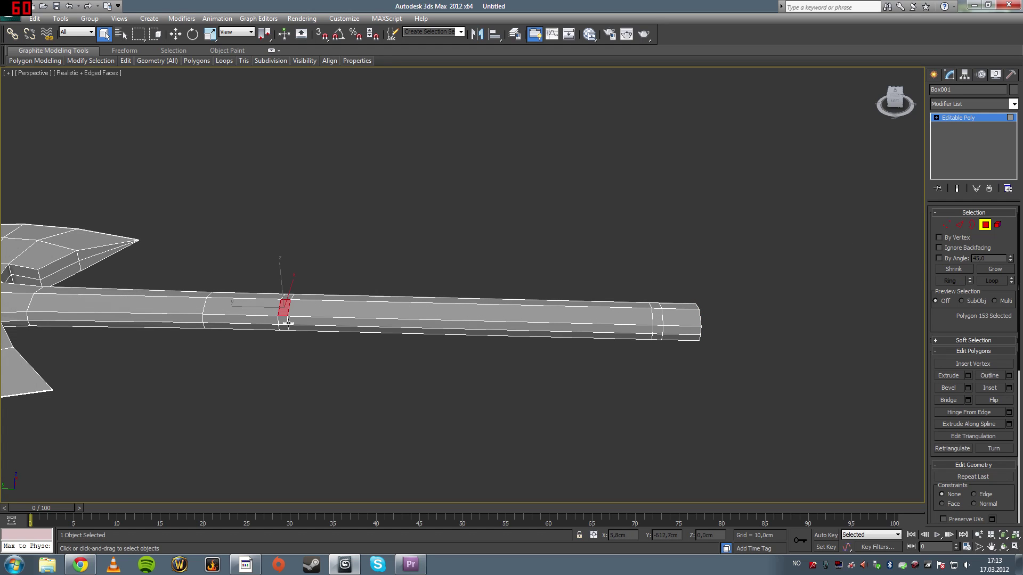
Step: Select the polygons all around both narrow bands at the ends of the grip, using the Left view
{"action": "key", "text": "alt+w"}
{"action": "key", "text": "z"}
{"action": "left_click", "coordinate": [622, 224]}
{"action": "key", "text": "z"}
{"action": "left_click", "coordinate": [804, 391]}
{"action": "key", "text": "z"}
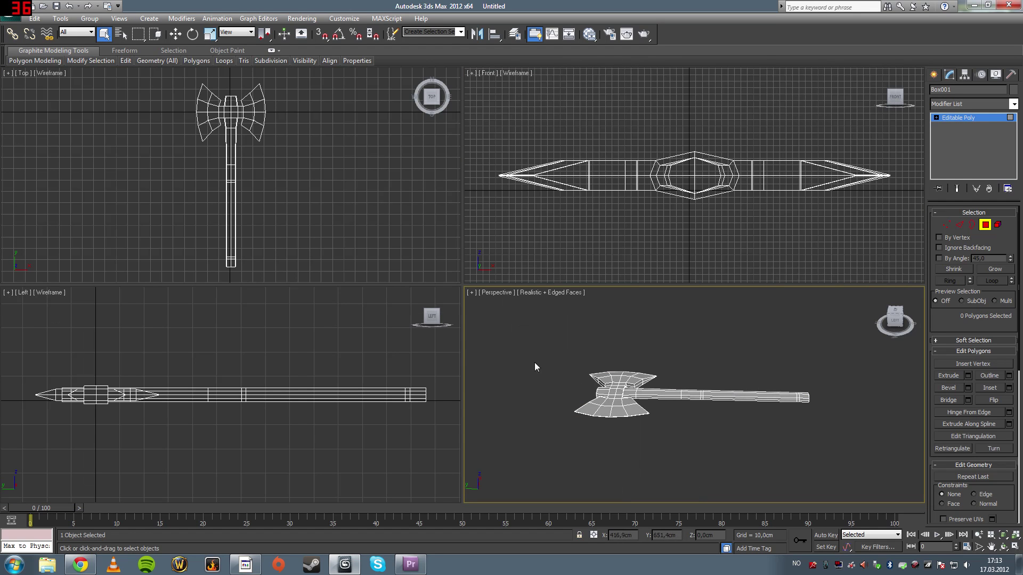
{"action": "left_click", "coordinate": [267, 354]}
{"action": "key", "text": "alt+w"}
{"action": "middle_click_drag", "start_coordinate": [469, 376], "coordinate": [343, 363]}
{"action": "scroll", "coordinate": [343, 363], "scroll_direction": "up", "scroll_amount": 5}
{"action": "scroll", "coordinate": [389, 363], "scroll_direction": "up", "scroll_amount": 2}
{"action": "middle_click_drag", "start_coordinate": [465, 353], "coordinate": [417, 358]}
{"action": "scroll", "coordinate": [418, 358], "scroll_direction": "up", "scroll_amount": 1}
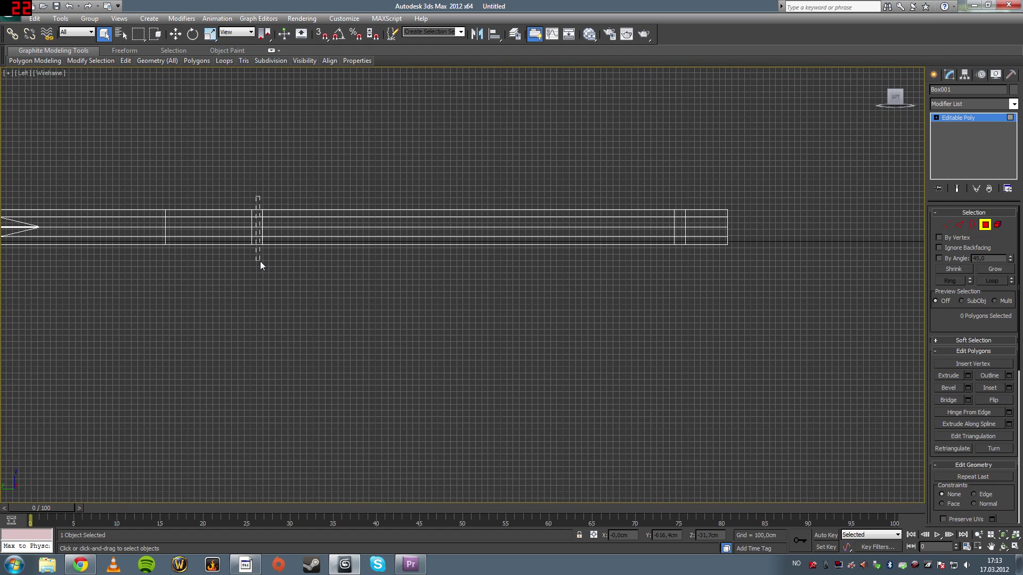
{"action": "left_click_drag", "start_coordinate": [260, 261], "coordinate": [260, 261]}
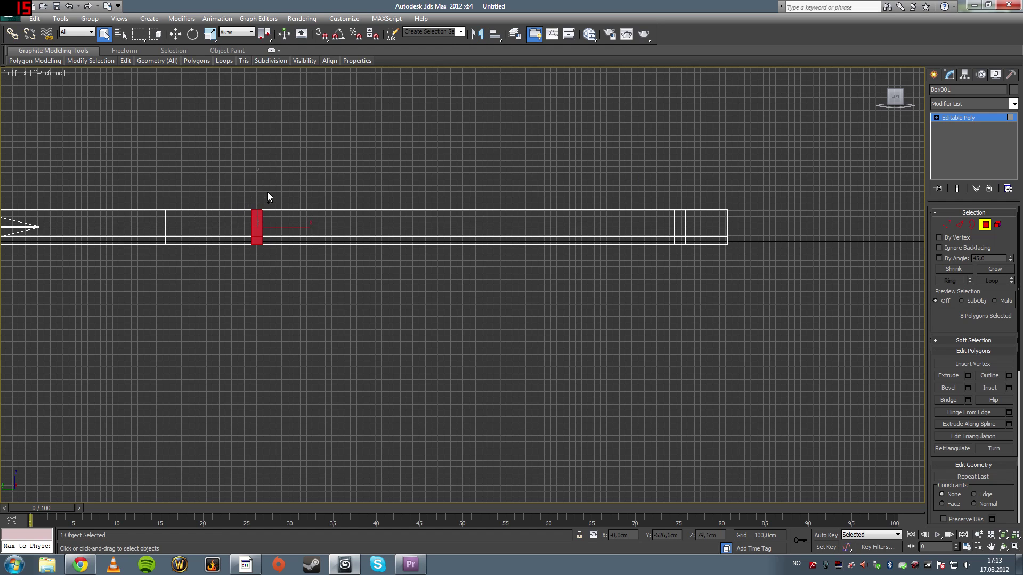
{"action": "left_click_drag", "start_coordinate": [678, 196], "coordinate": [684, 258]}
Step: Start extruding both selected bands in the Perspective view, setting the height to 79.5 cm
{"action": "key", "text": "alt+w"}
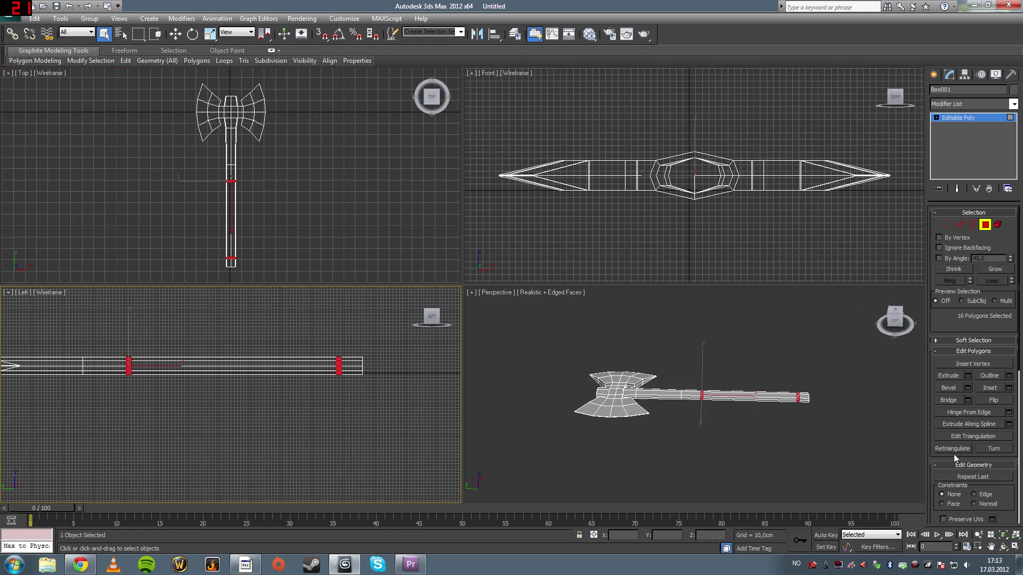
{"action": "left_click", "coordinate": [1003, 547]}
{"action": "left_click", "coordinate": [836, 473]}
{"action": "key", "text": "alt+w"}
{"action": "left_click_drag", "start_coordinate": [721, 423], "coordinate": [507, 239]}
{"action": "left_click", "coordinate": [968, 376]}
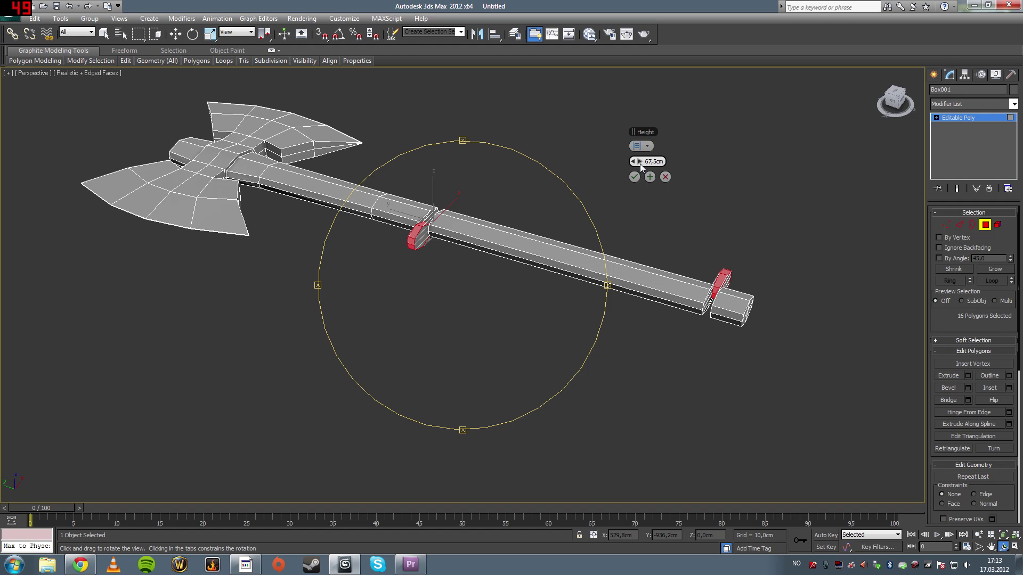
{"action": "left_click_drag", "start_coordinate": [640, 164], "coordinate": [729, 245]}
{"action": "left_click_drag", "start_coordinate": [500, 306], "coordinate": [495, 281]}
{"action": "left_click_drag", "start_coordinate": [635, 161], "coordinate": [500, 187]}
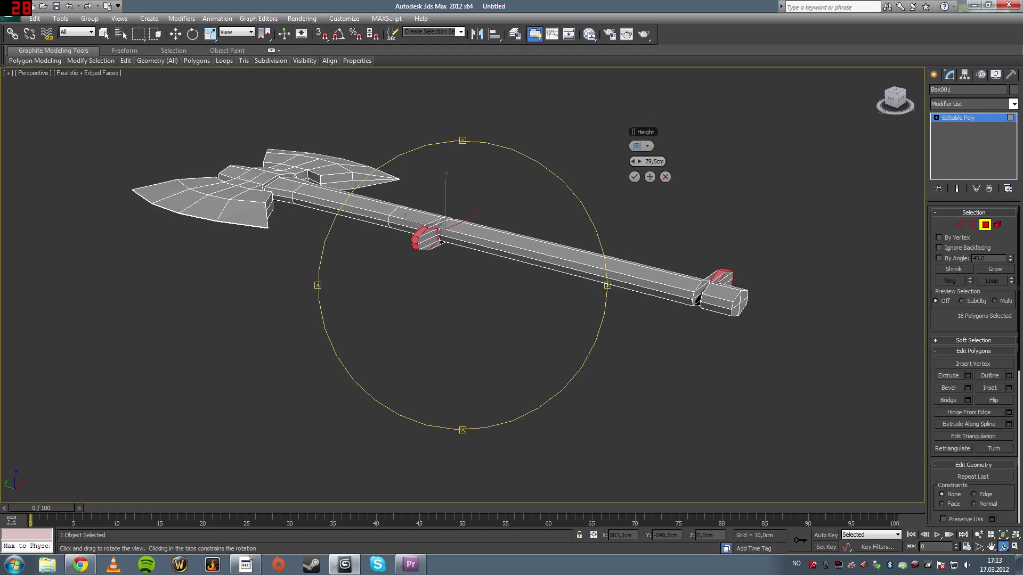
Step: Extrude the bands along Local Normal with a height of about 8.6 cm to form raised collars around the handle
{"action": "left_click", "coordinate": [647, 148]}
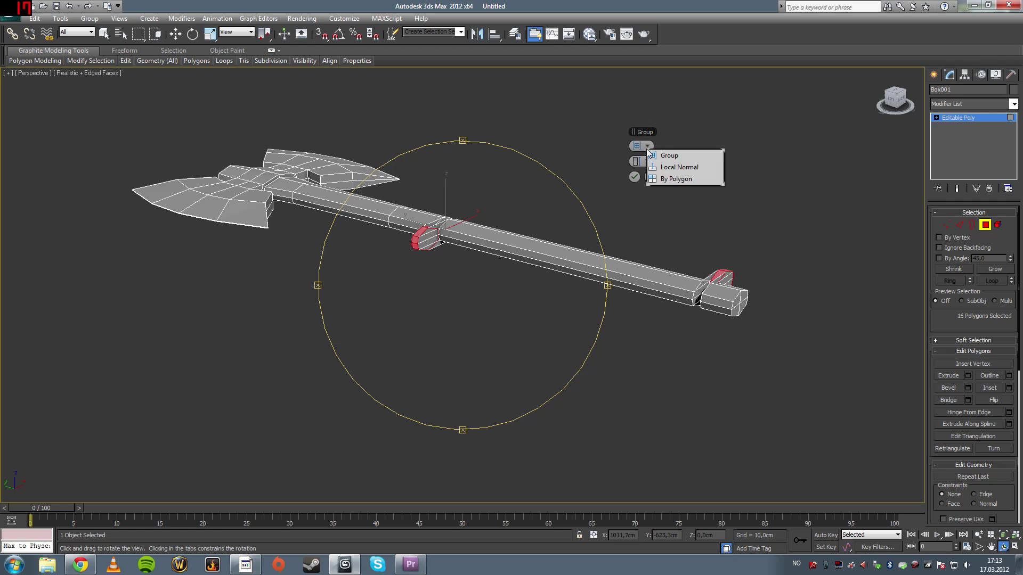
{"action": "left_click", "coordinate": [674, 169]}
{"action": "left_click_drag", "start_coordinate": [542, 267], "coordinate": [473, 288]}
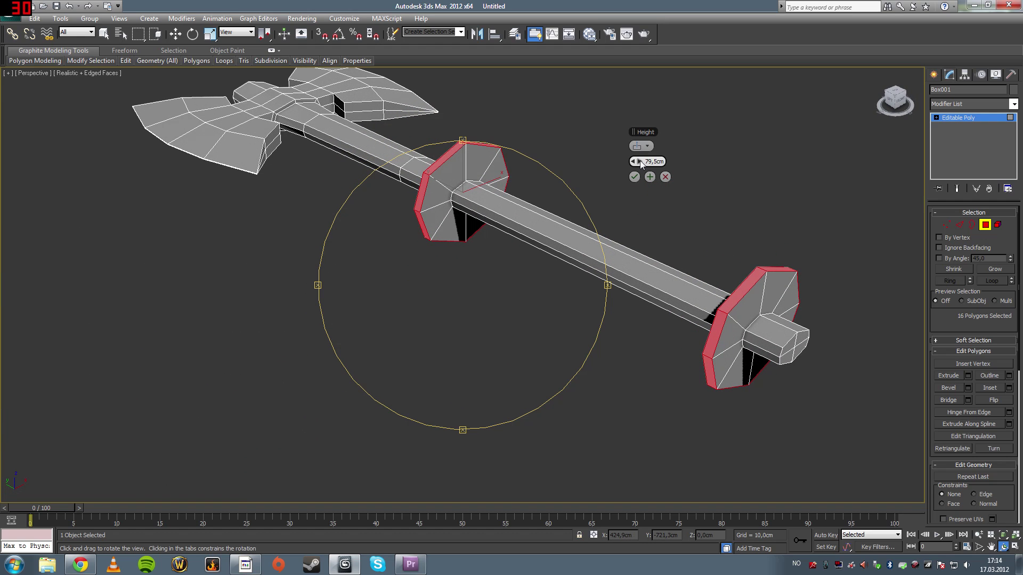
{"action": "left_click_drag", "start_coordinate": [640, 161], "coordinate": [250, 265]}
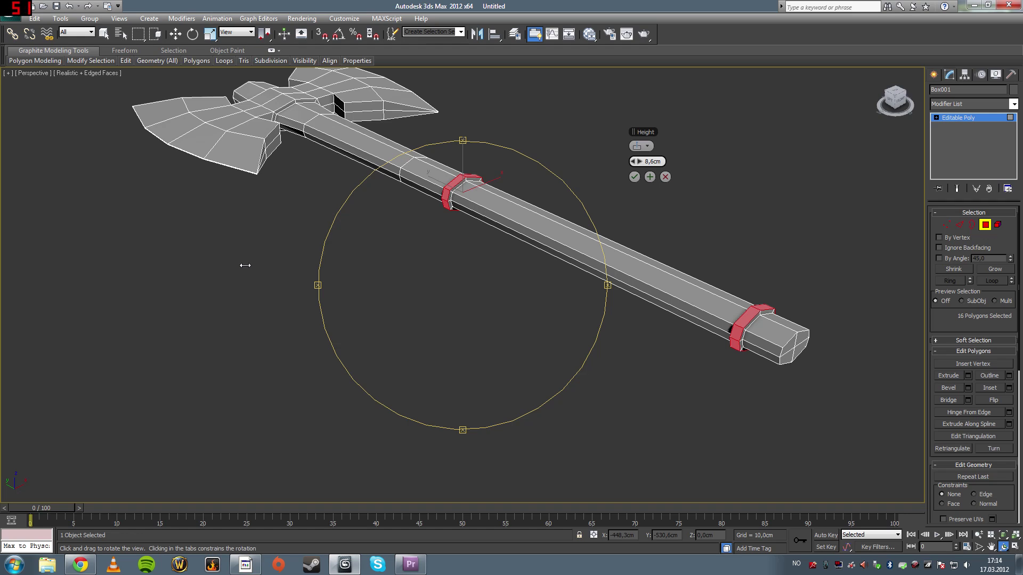
{"action": "left_click_drag", "start_coordinate": [245, 266], "coordinate": [248, 265]}
{"action": "left_click", "coordinate": [634, 177]}
Step: Clear the polygon selection and select the eight lengthwise edges of the grip between the two collars
{"action": "left_click_drag", "start_coordinate": [426, 278], "coordinate": [461, 285]}
{"action": "left_click", "coordinate": [104, 34]}
{"action": "left_click", "coordinate": [338, 196]}
{"action": "middle_click_drag", "start_coordinate": [337, 196], "coordinate": [463, 201], "text": "alt"}
{"action": "left_click", "coordinate": [959, 223]}
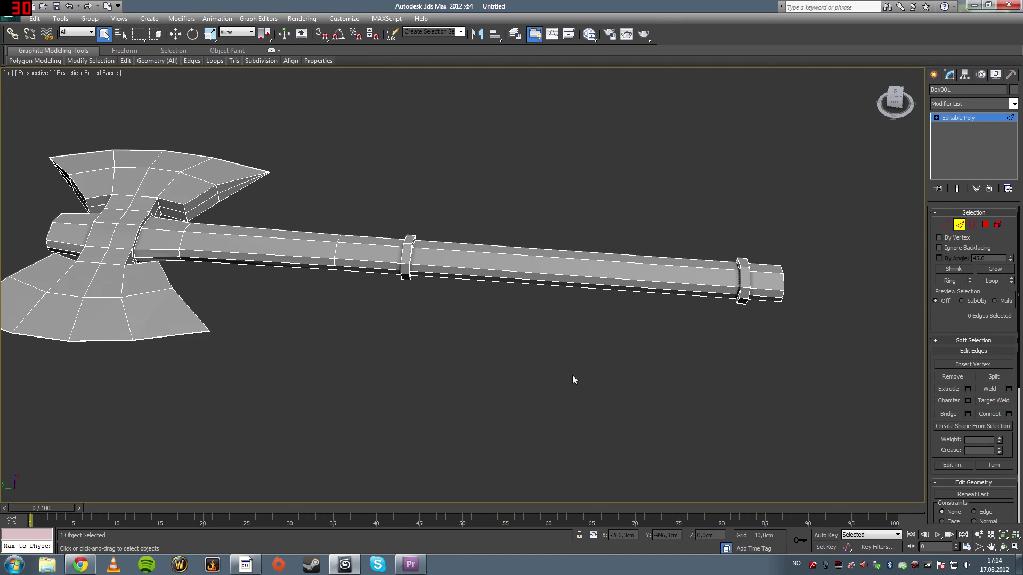
{"action": "middle_click_drag", "start_coordinate": [556, 369], "coordinate": [562, 372]}
{"action": "left_click_drag", "start_coordinate": [573, 213], "coordinate": [652, 346]}
{"action": "left_click", "coordinate": [806, 422]}
{"action": "middle_click_drag", "start_coordinate": [605, 323], "coordinate": [588, 296], "text": "alt"}
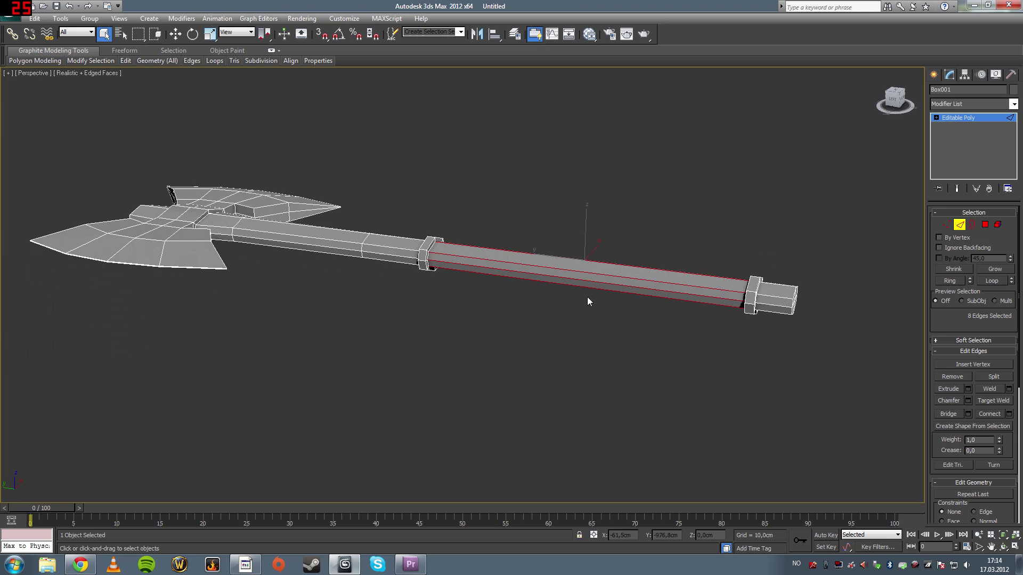
Step: Connect the selected grip edges with 12 segments, leaving pinch and slide at 0
{"action": "left_click", "coordinate": [1009, 414]}
{"action": "left_click", "coordinate": [647, 146]}
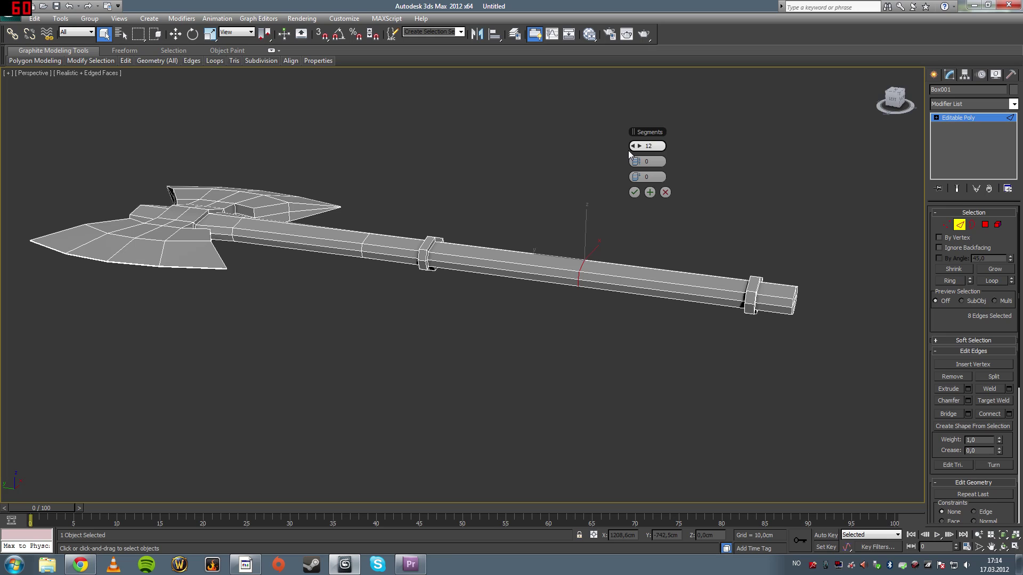
{"action": "key", "text": "Return"}
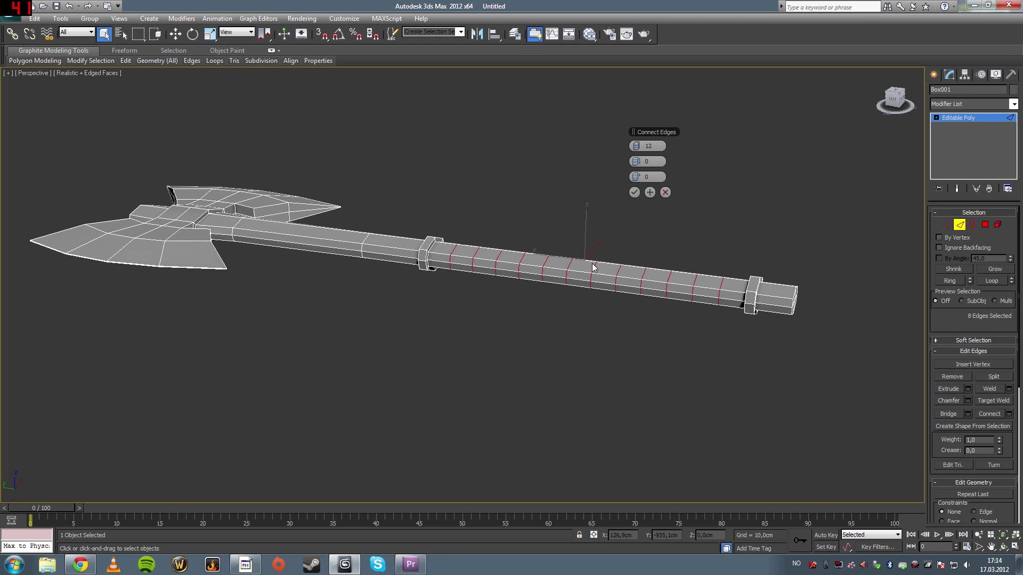
{"action": "mouse_move", "coordinate": [581, 248]}
{"action": "middle_mouse_down", "text": "alt"}
{"action": "mouse_move", "coordinate": [594, 234]}
{"action": "mouse_move", "coordinate": [581, 226]}
{"action": "mouse_move", "coordinate": [572, 235]}
{"action": "middle_mouse_up", "text": "alt"}
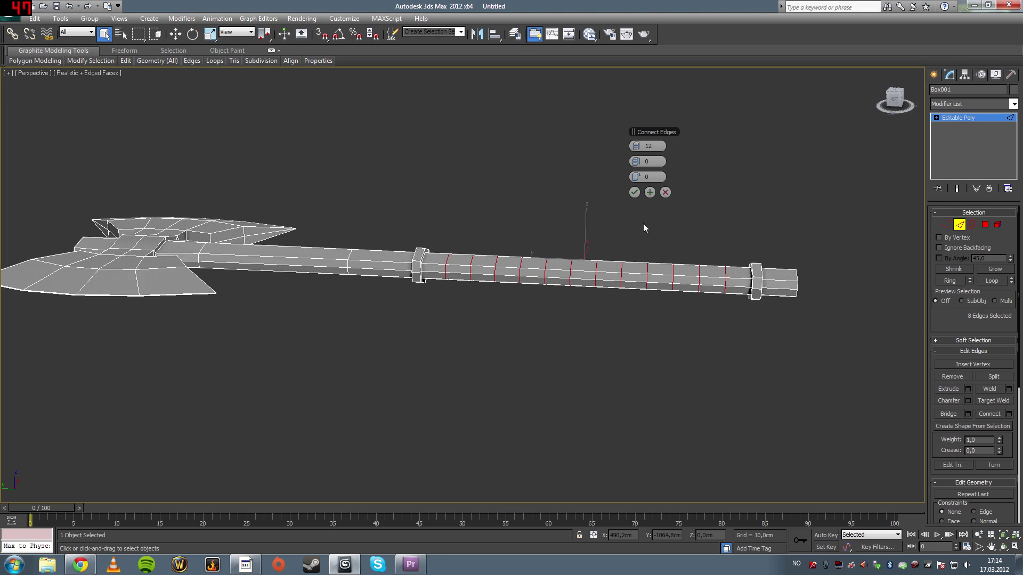
{"action": "left_click", "coordinate": [634, 192]}
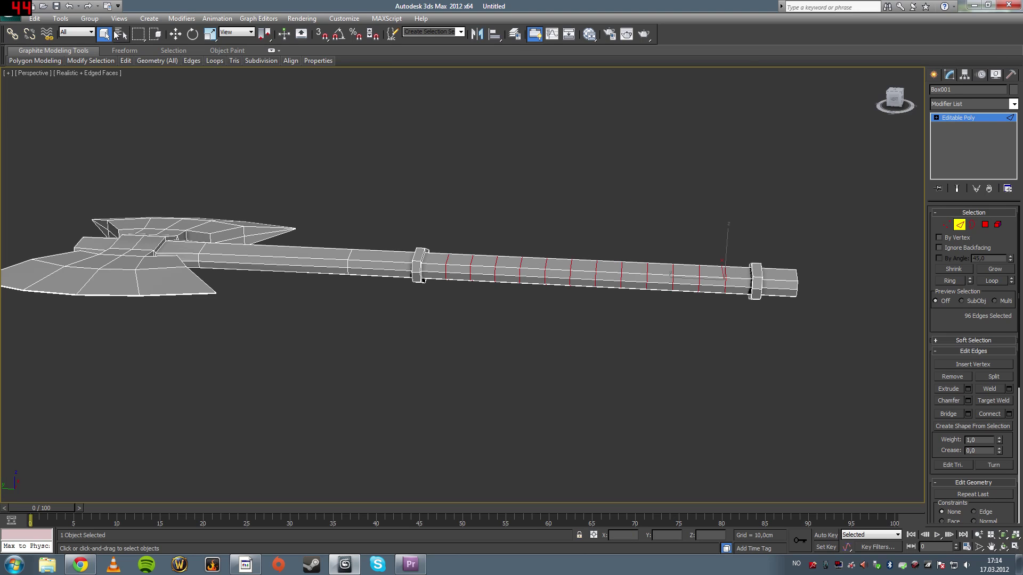
Step: Select every second polygon ring along the grip, six in total, in the Left view, beginning with the second from the upper collar
{"action": "left_click", "coordinate": [282, 128]}
{"action": "key", "text": "alt+w"}
{"action": "left_click", "coordinate": [285, 416]}
{"action": "key", "text": "alt+w"}
{"action": "middle_click_drag", "start_coordinate": [465, 339], "coordinate": [453, 344]}
{"action": "left_click", "coordinate": [985, 224]}
{"action": "left_click_drag", "start_coordinate": [304, 261], "coordinate": [307, 261]}
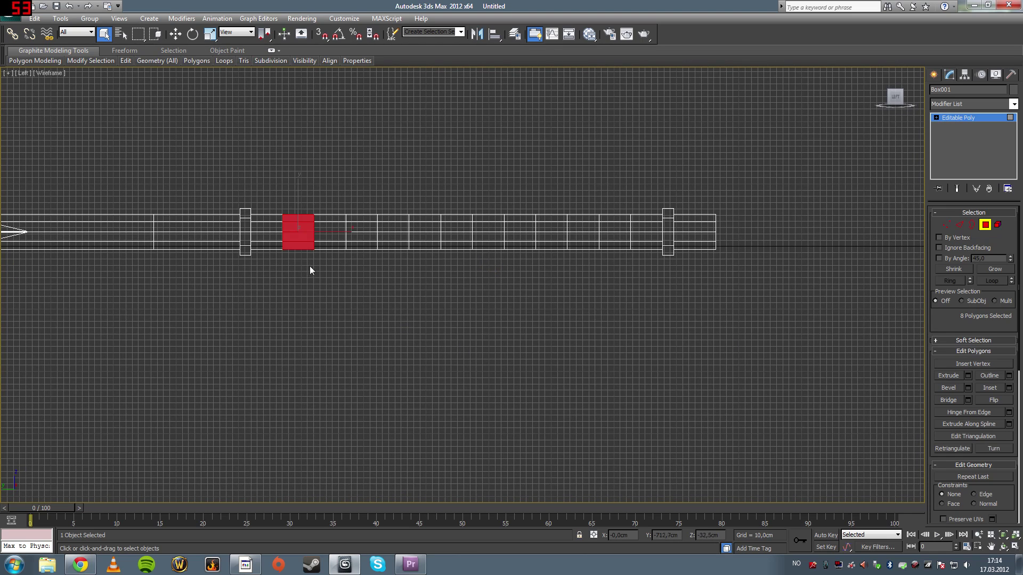
{"action": "left_click_drag", "start_coordinate": [377, 267], "coordinate": [380, 265], "text": "ctrl"}
{"action": "left_click_drag", "start_coordinate": [419, 201], "coordinate": [436, 269], "text": "ctrl"}
{"action": "left_click_drag", "start_coordinate": [498, 271], "coordinate": [497, 270], "text": "ctrl"}
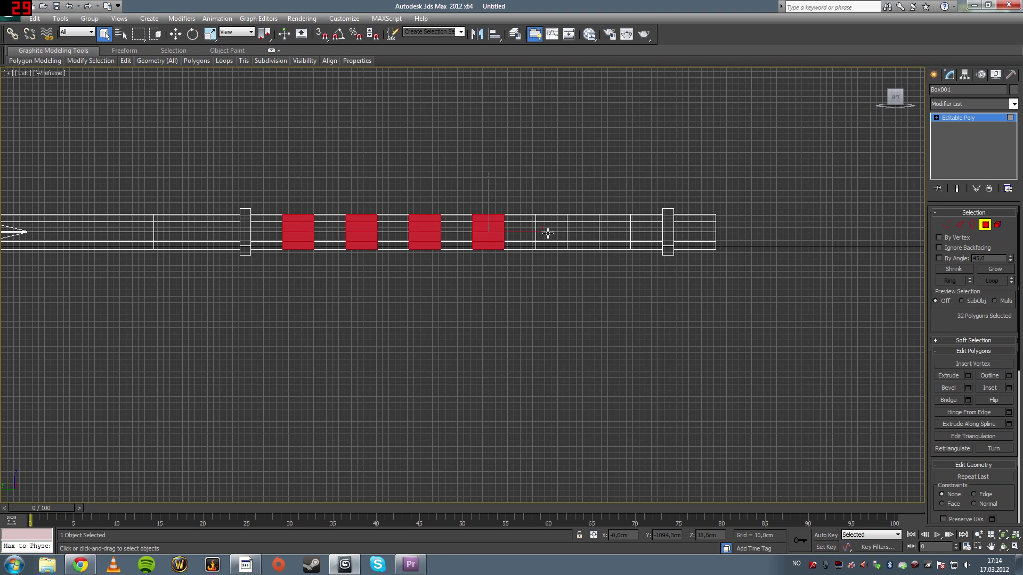
{"action": "left_click_drag", "start_coordinate": [552, 199], "coordinate": [557, 270], "text": "ctrl"}
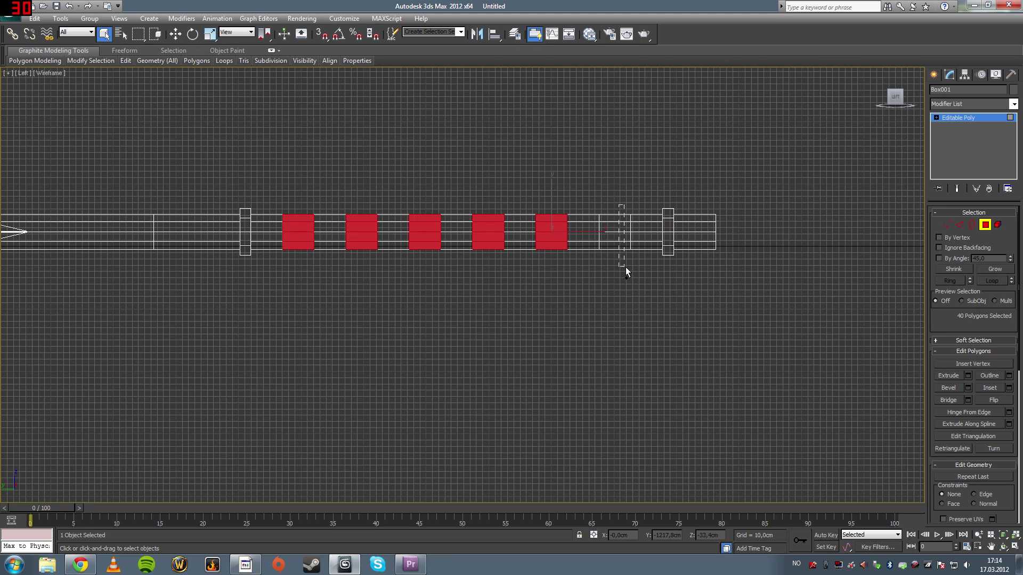
{"action": "left_click_drag", "start_coordinate": [625, 267], "coordinate": [625, 267], "text": "ctrl"}
Step: Switch to the maximized Perspective view and examine the selected polygon rings along the grip from several angles
{"action": "key", "text": "alt+w"}
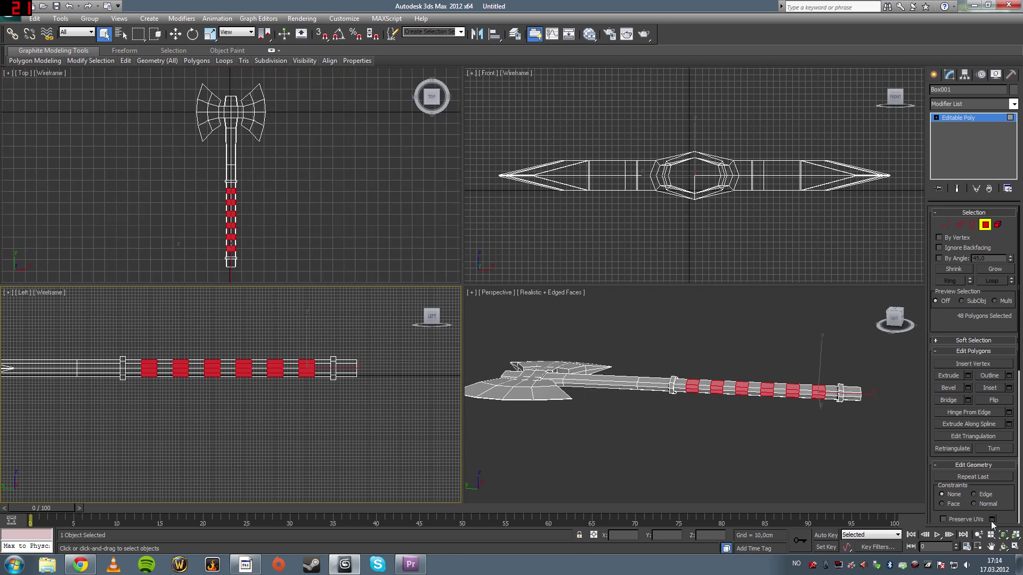
{"action": "left_click", "coordinate": [1004, 547]}
{"action": "left_click", "coordinate": [787, 379]}
{"action": "key", "text": "alt+w"}
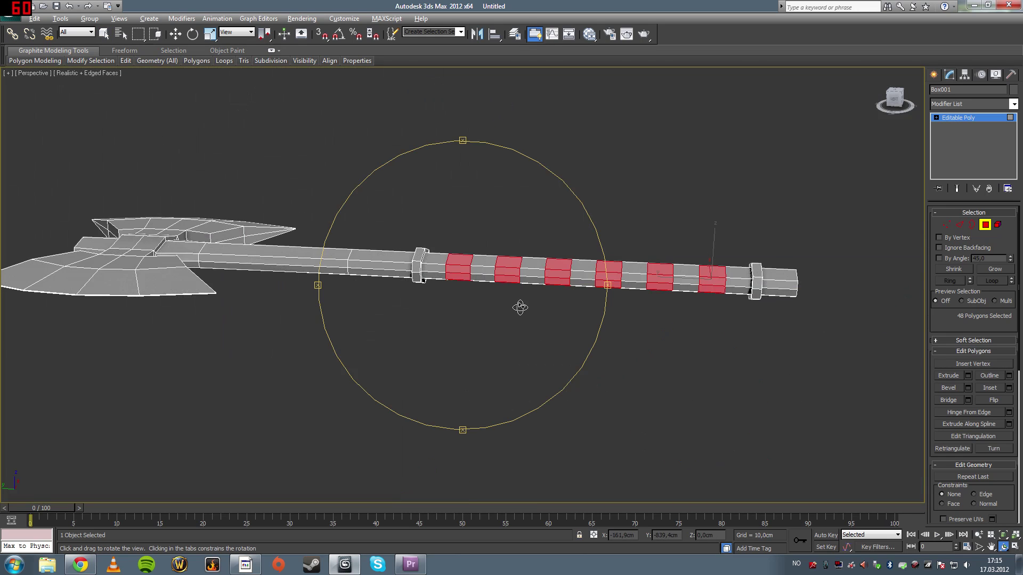
{"action": "left_click_drag", "start_coordinate": [520, 308], "coordinate": [490, 310]}
{"action": "scroll", "coordinate": [469, 312], "scroll_direction": "down", "scroll_amount": 6}
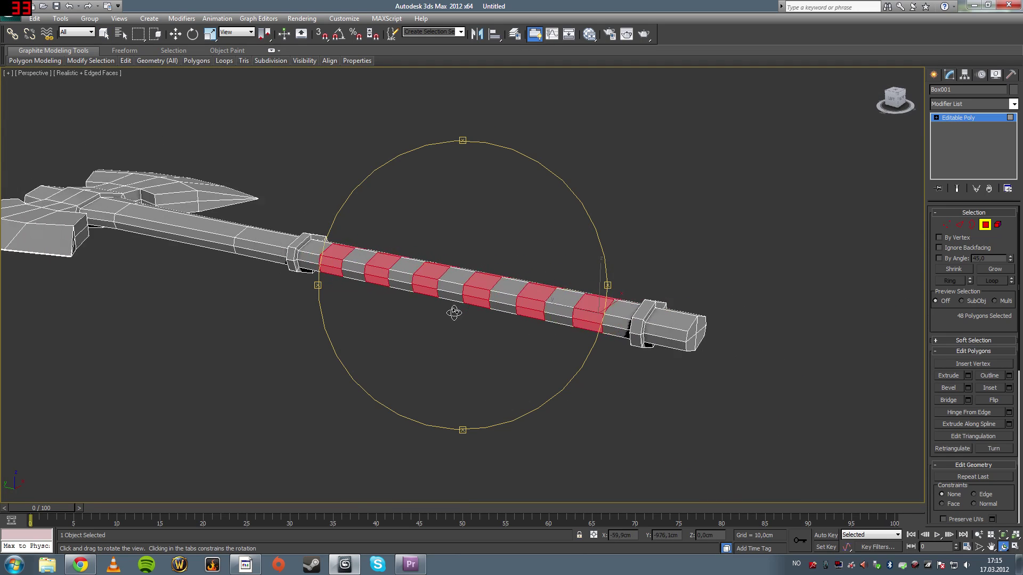
{"action": "scroll", "coordinate": [453, 313], "scroll_direction": "up", "scroll_amount": 5}
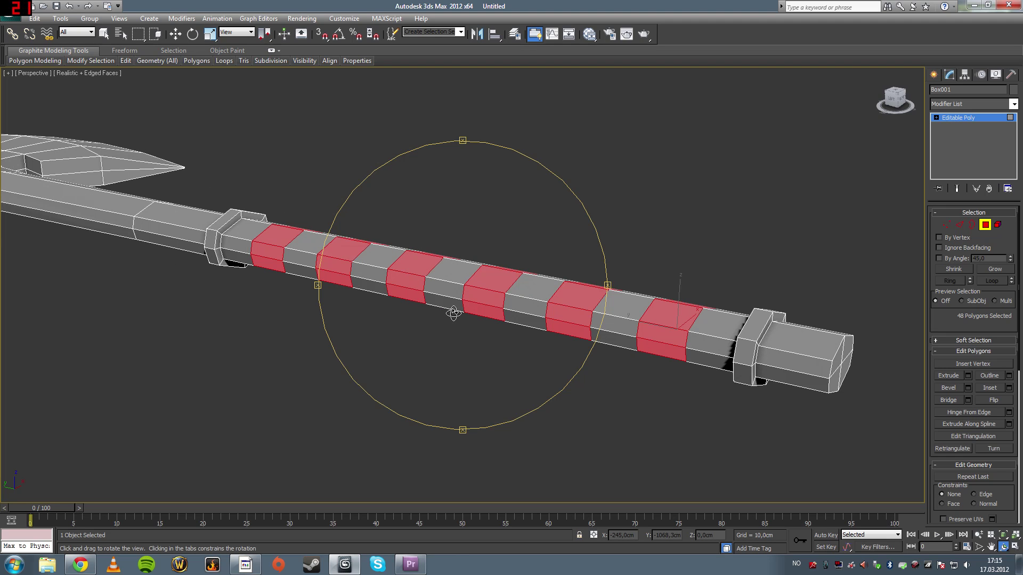
{"action": "mouse_move", "coordinate": [453, 314]}
{"action": "left_mouse_down"}
{"action": "mouse_move", "coordinate": [486, 232]}
{"action": "mouse_move", "coordinate": [487, 186]}
{"action": "mouse_move", "coordinate": [486, 327]}
{"action": "mouse_move", "coordinate": [478, 190]}
{"action": "mouse_move", "coordinate": [453, 332]}
{"action": "left_mouse_up"}
{"action": "left_click_drag", "start_coordinate": [420, 280], "coordinate": [425, 247]}
{"action": "middle_click_drag", "start_coordinate": [426, 246], "coordinate": [503, 249]}
{"action": "left_click_drag", "start_coordinate": [504, 248], "coordinate": [421, 277]}
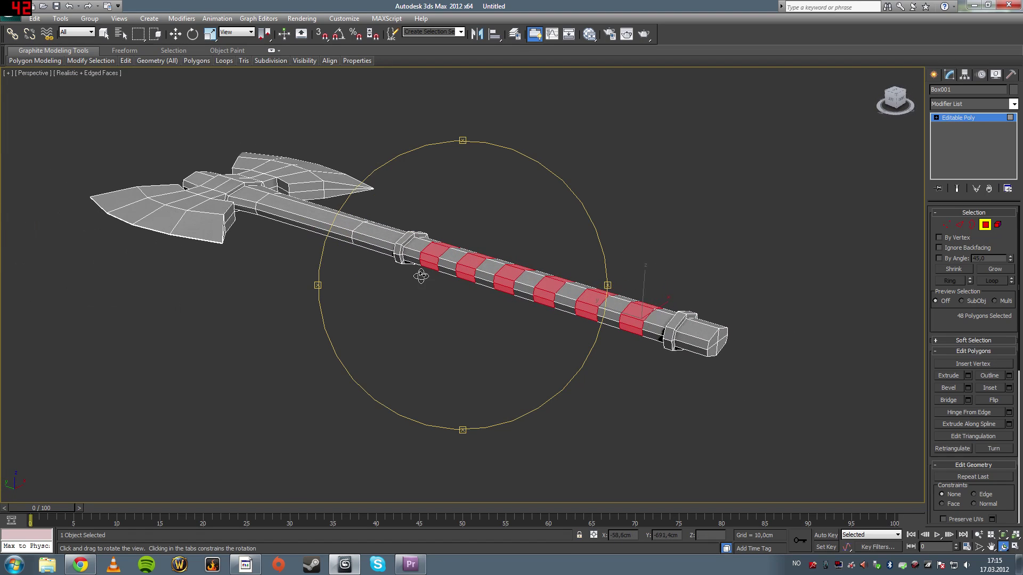
Step: Start a Bevel on the six selected grip rings with the type set to Local Normal
{"action": "left_click", "coordinate": [968, 388]}
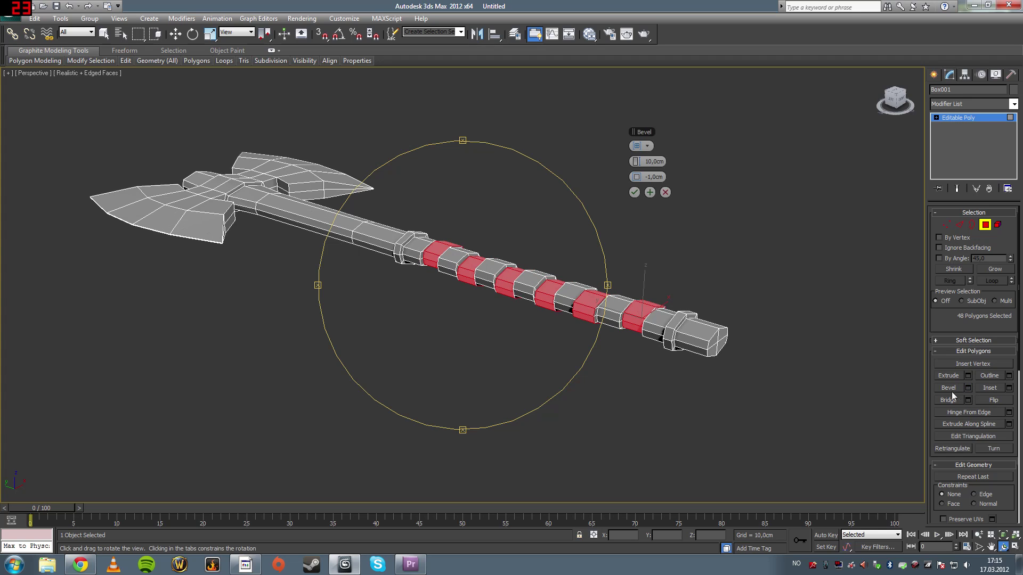
{"action": "left_click", "coordinate": [645, 146]}
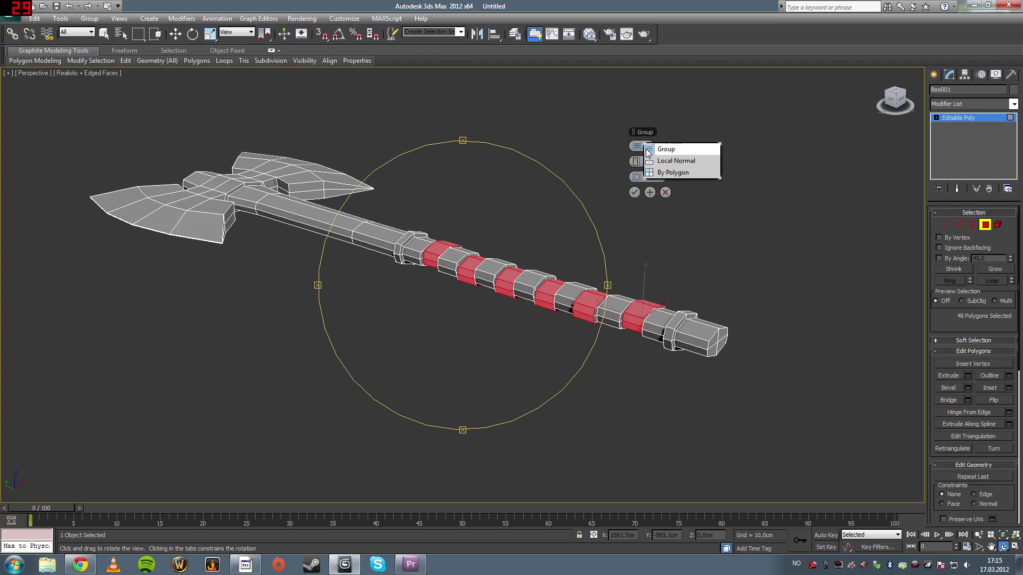
{"action": "left_click", "coordinate": [661, 161]}
{"action": "left_click_drag", "start_coordinate": [533, 284], "coordinate": [526, 288]}
{"action": "scroll", "coordinate": [526, 288], "scroll_direction": "up", "scroll_amount": 4}
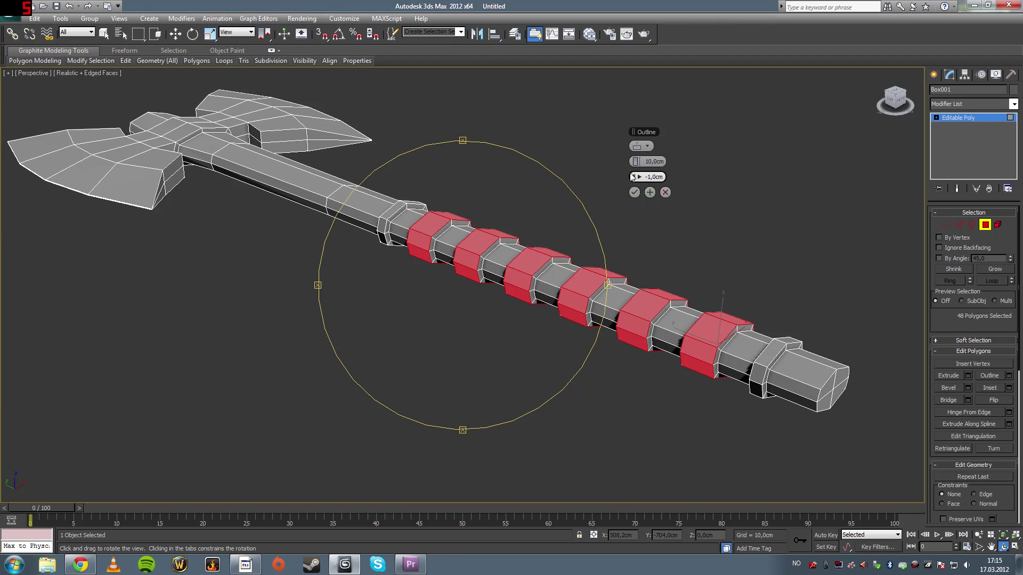
Step: Set the grip ring bevel's outline to -9.8 cm and its height to 4.0 cm
{"action": "left_click_drag", "start_coordinate": [639, 177], "coordinate": [581, 201]}
{"action": "left_click_drag", "start_coordinate": [426, 285], "coordinate": [494, 259]}
{"action": "left_click_drag", "start_coordinate": [639, 163], "coordinate": [619, 174]}
{"action": "left_click_drag", "start_coordinate": [494, 261], "coordinate": [433, 240]}
{"action": "left_click_drag", "start_coordinate": [638, 180], "coordinate": [633, 180]}
{"action": "left_click_drag", "start_coordinate": [497, 258], "coordinate": [525, 269]}
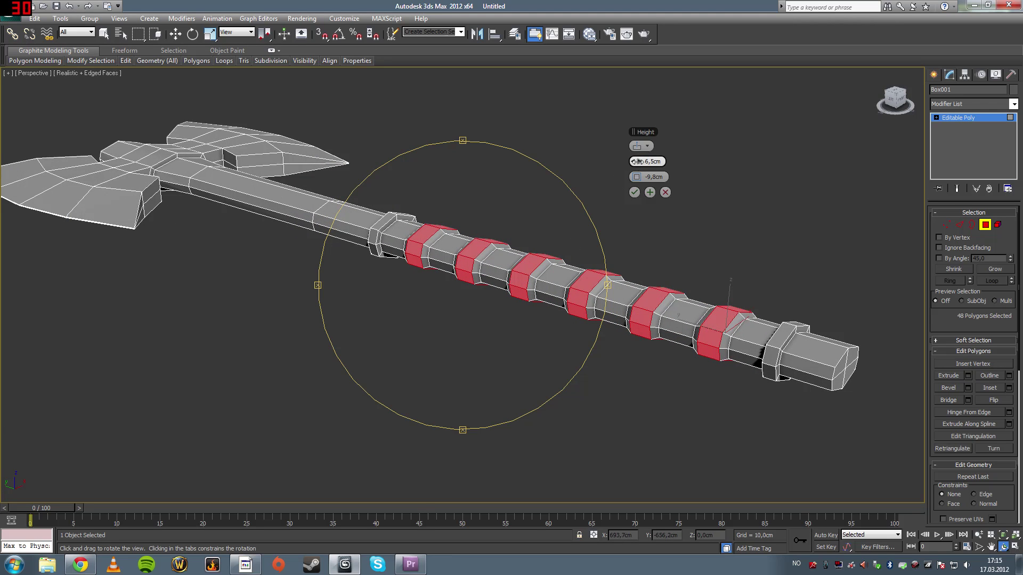
{"action": "left_click_drag", "start_coordinate": [636, 164], "coordinate": [624, 169]}
{"action": "left_click_drag", "start_coordinate": [457, 269], "coordinate": [407, 318]}
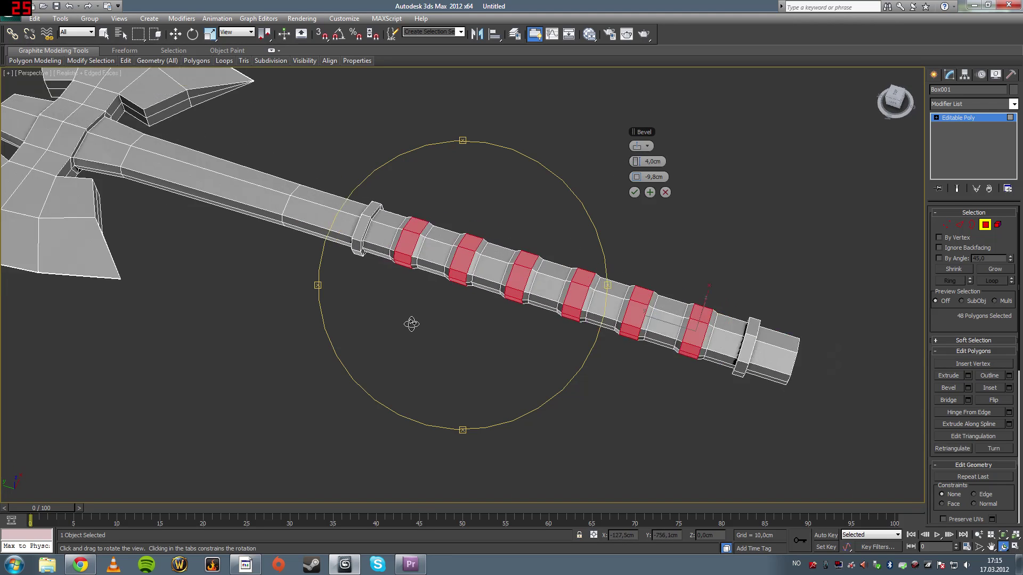
Step: Apply the bevel to the grip rings and clear the polygon selection
{"action": "left_click_drag", "start_coordinate": [411, 323], "coordinate": [561, 269]}
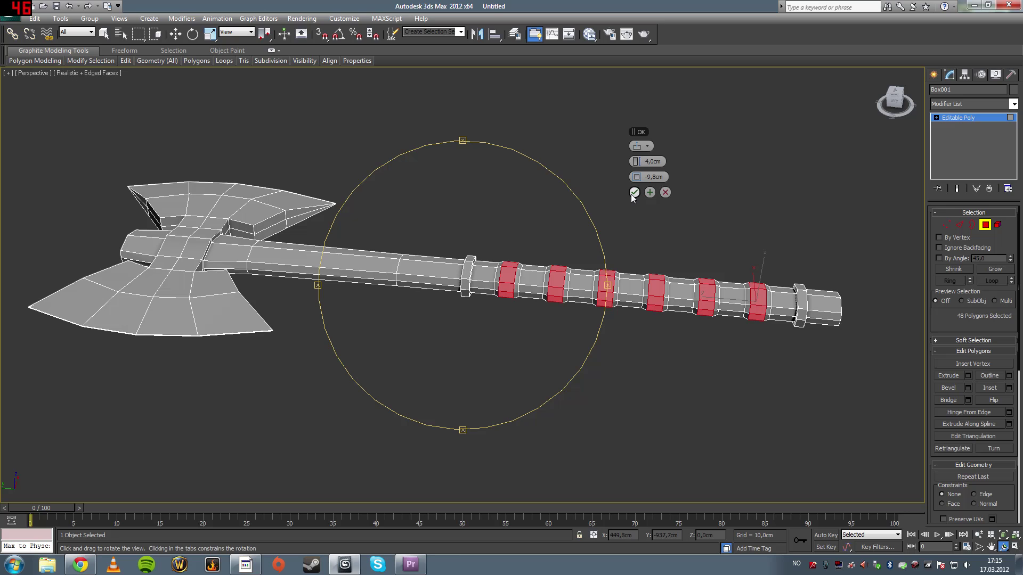
{"action": "left_click_drag", "start_coordinate": [574, 220], "coordinate": [429, 278]}
{"action": "left_click", "coordinate": [104, 35]}
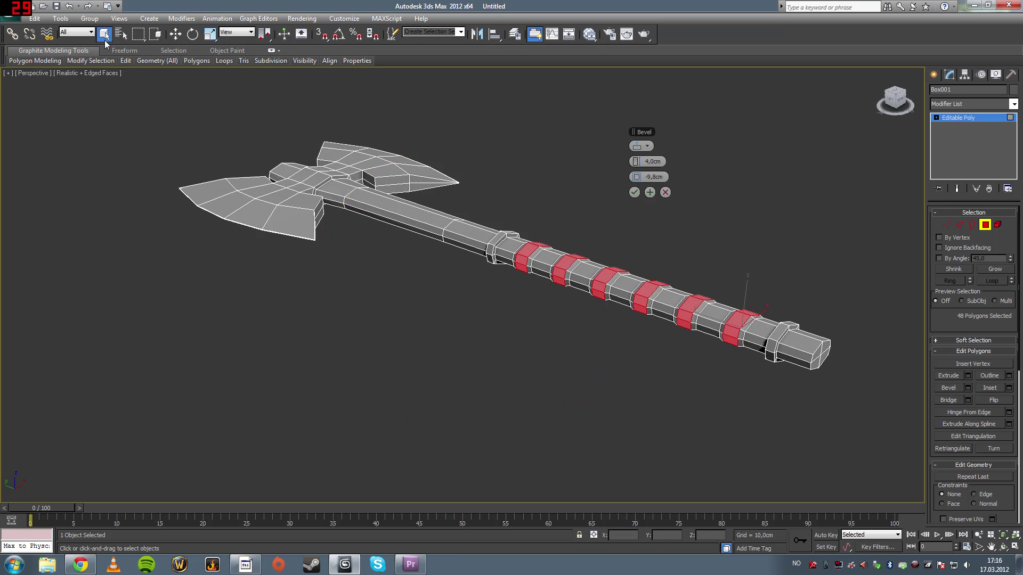
{"action": "left_click", "coordinate": [634, 192]}
{"action": "left_click", "coordinate": [631, 209]}
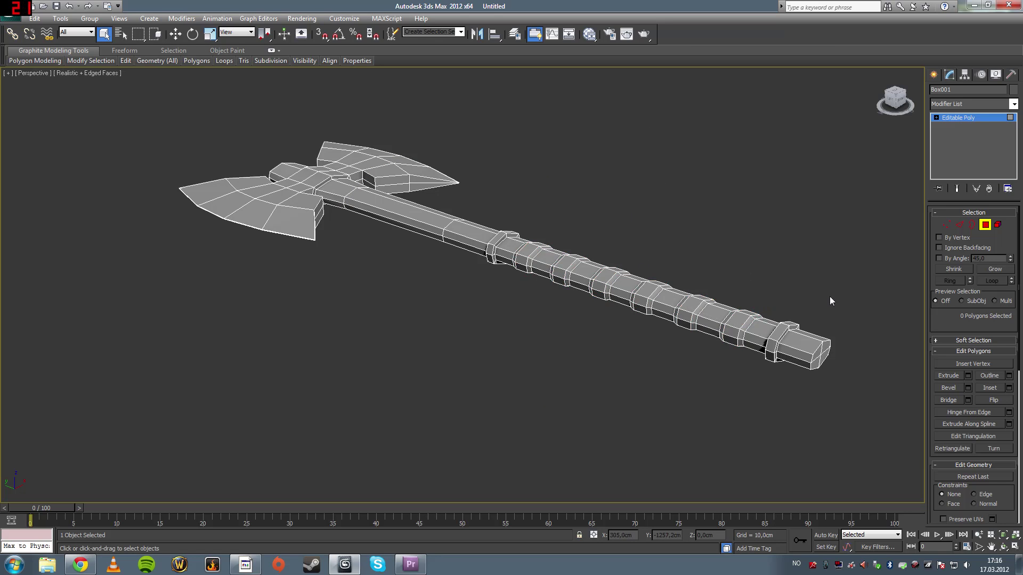
{"action": "middle_click_drag", "start_coordinate": [830, 302], "coordinate": [662, 344], "text": "alt"}
{"action": "left_click", "coordinate": [670, 341]}
{"action": "left_click", "coordinate": [662, 354], "text": "ctrl"}
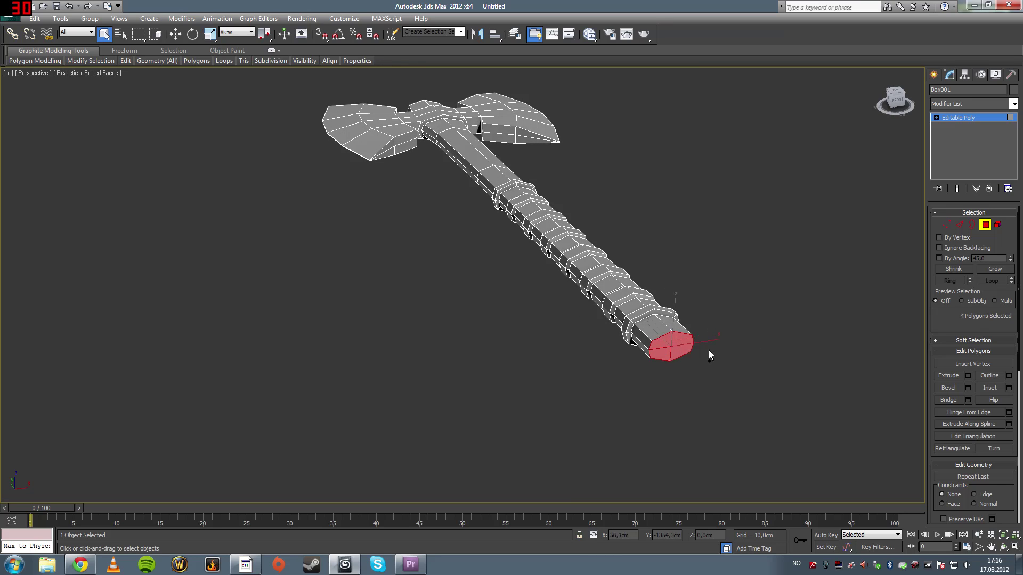
{"action": "left_click", "coordinate": [969, 375]}
{"action": "middle_click_drag", "start_coordinate": [756, 377], "coordinate": [728, 319], "text": "alt"}
{"action": "left_click", "coordinate": [665, 177]}
{"action": "left_click", "coordinate": [728, 347]}
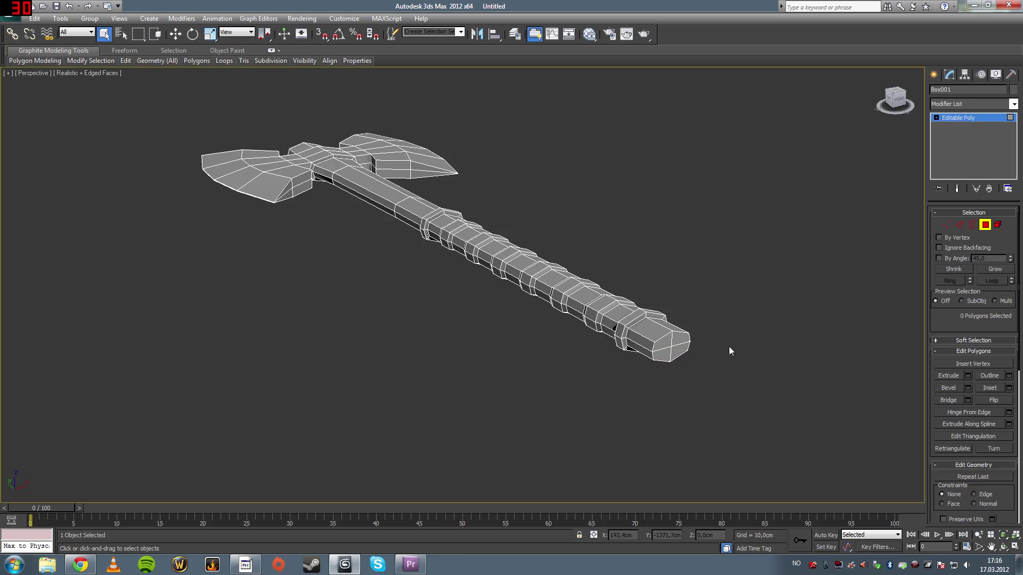
Step: Select the four polygons that form the end face at the butt of the handle
{"action": "left_click", "coordinate": [682, 353]}
{"action": "left_click", "coordinate": [669, 355], "text": "ctrl"}
{"action": "left_click", "coordinate": [676, 339], "text": "ctrl"}
{"action": "left_click", "coordinate": [667, 342], "text": "ctrl"}
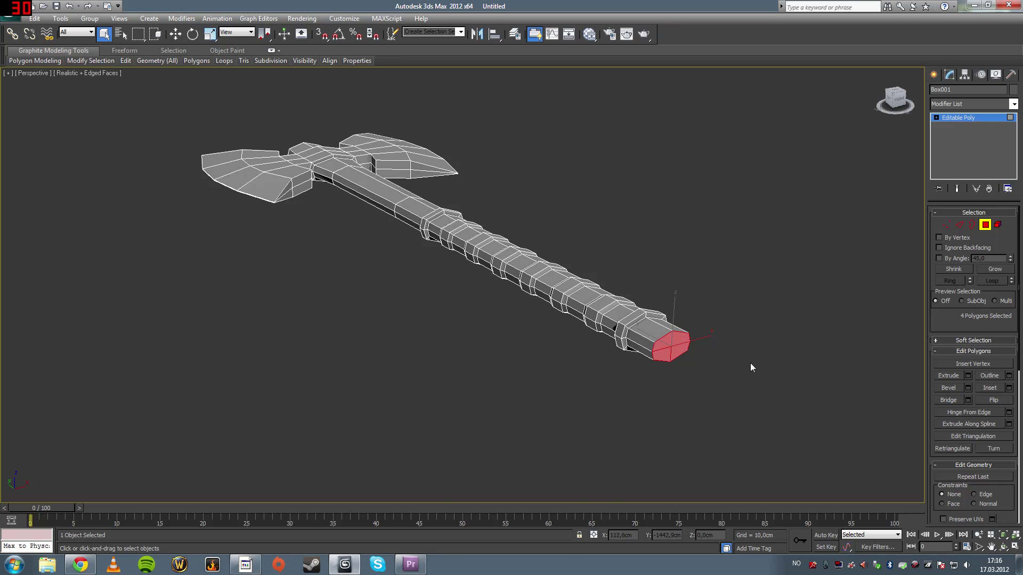
{"action": "middle_click_drag", "start_coordinate": [750, 362], "coordinate": [887, 359], "text": "alt"}
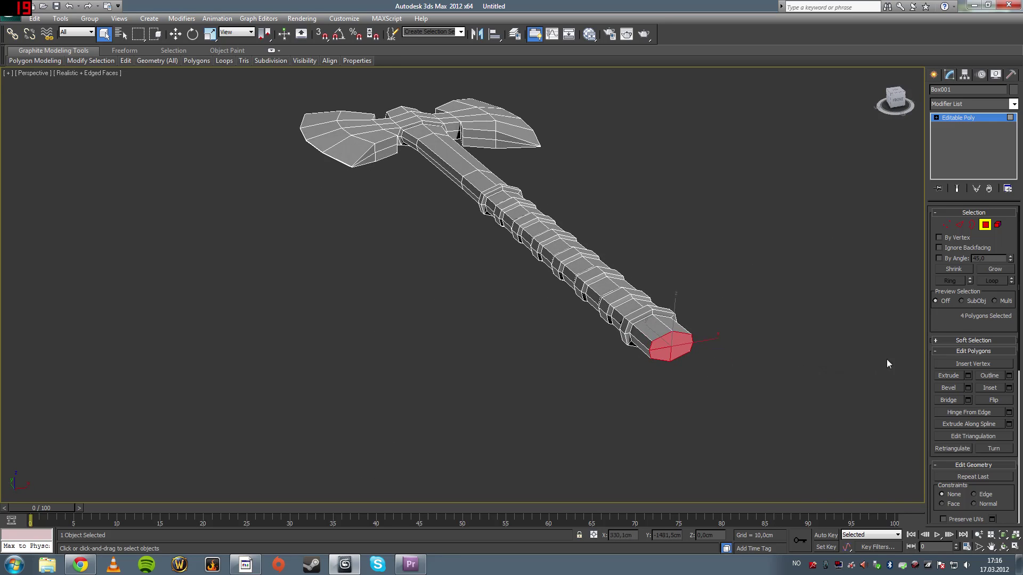
Step: Bevel the handle's butt end face with a height of 8.7 cm and an outline of -5.5 cm, and clear the selection
{"action": "left_click", "coordinate": [968, 388]}
{"action": "middle_click_drag", "start_coordinate": [698, 382], "coordinate": [729, 381], "text": "alt"}
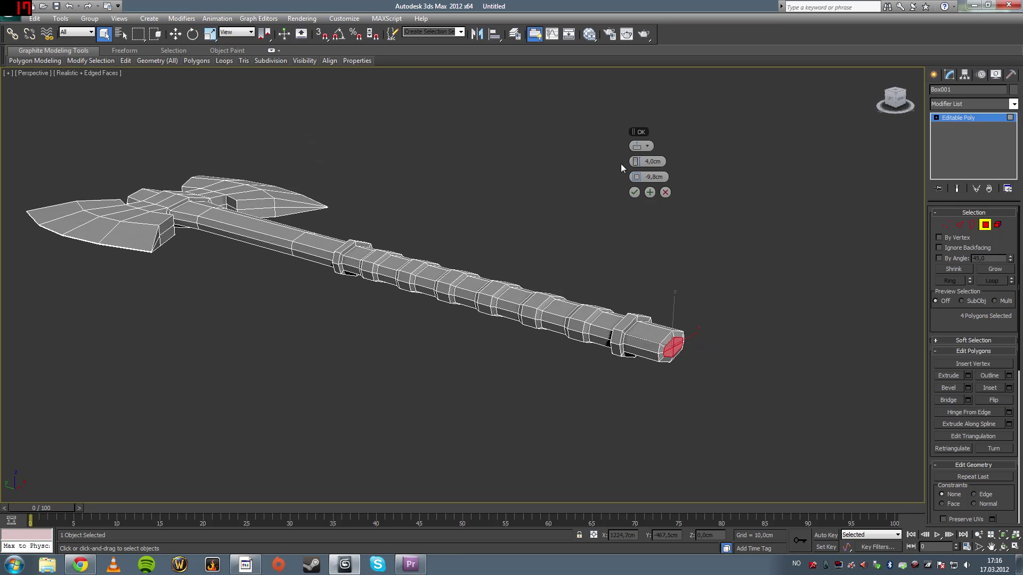
{"action": "left_click_drag", "start_coordinate": [642, 162], "coordinate": [665, 175]}
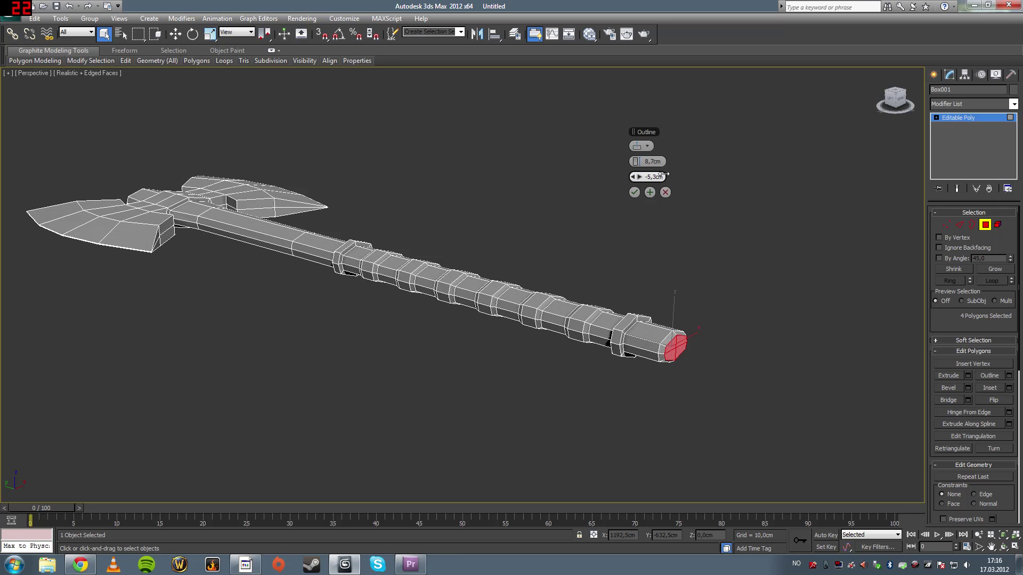
{"action": "left_click", "coordinate": [634, 192]}
{"action": "left_click", "coordinate": [565, 247]}
Step: Select the polygons of the end face at the tip of the handle between the two blades
{"action": "middle_click_drag", "start_coordinate": [404, 250], "coordinate": [511, 341], "text": "alt"}
{"action": "left_click", "coordinate": [510, 344]}
{"action": "left_click", "coordinate": [492, 353]}
{"action": "left_click", "coordinate": [494, 344]}
{"action": "left_click", "coordinate": [517, 335], "text": "ctrl"}
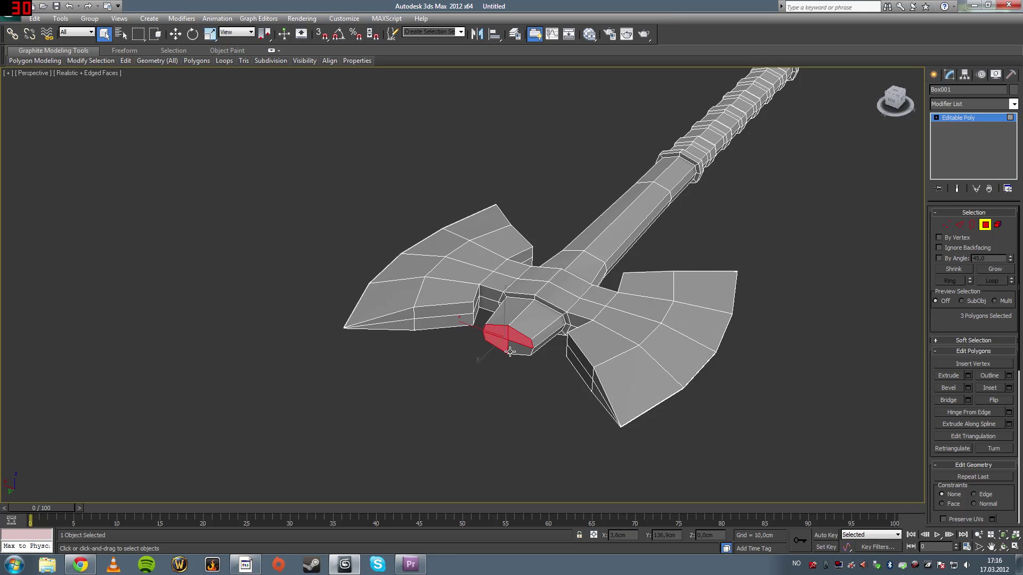